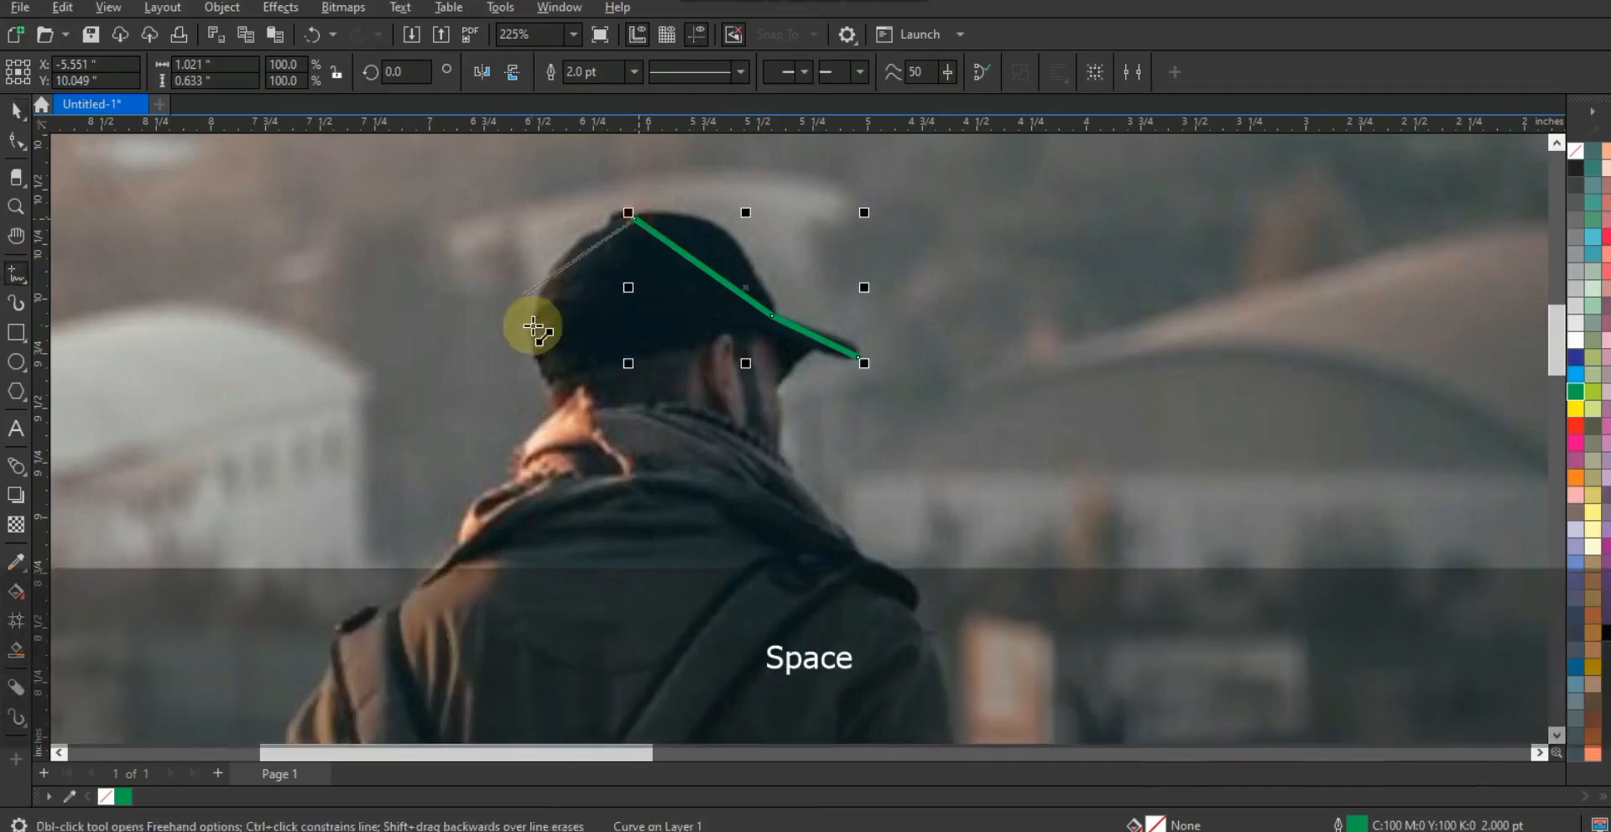
Step: Continue tracing the man's outline with straight segments from the back of the cap down the neck and collar to the shoulder
click(549, 412)
click(510, 474)
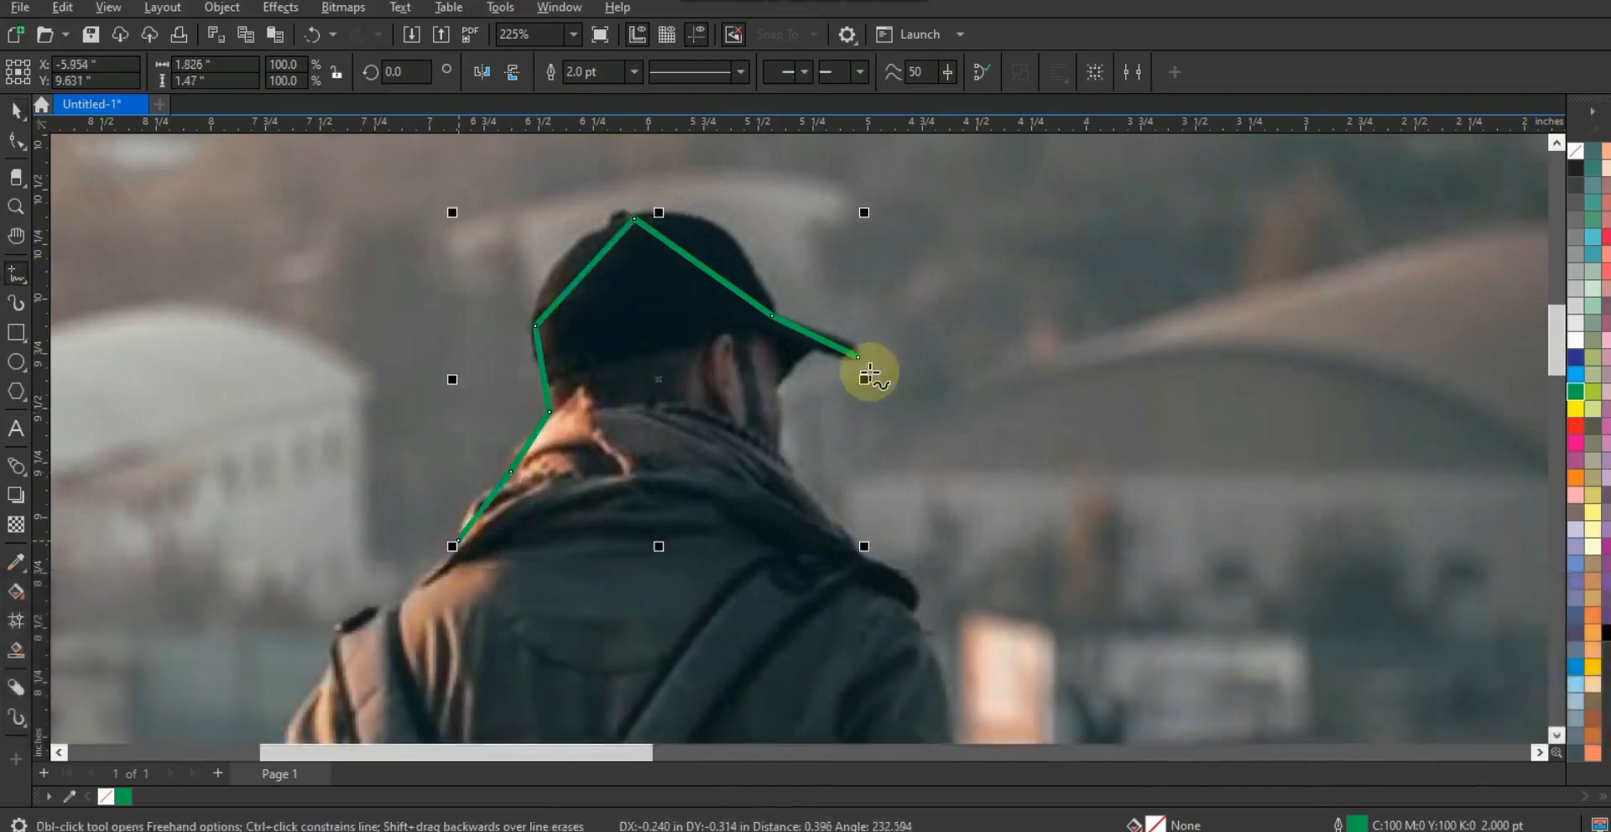
key(F3)
click(17, 208)
drag(409, 310, 1109, 637)
click(17, 274)
click(697, 264)
key(space)
click(646, 315)
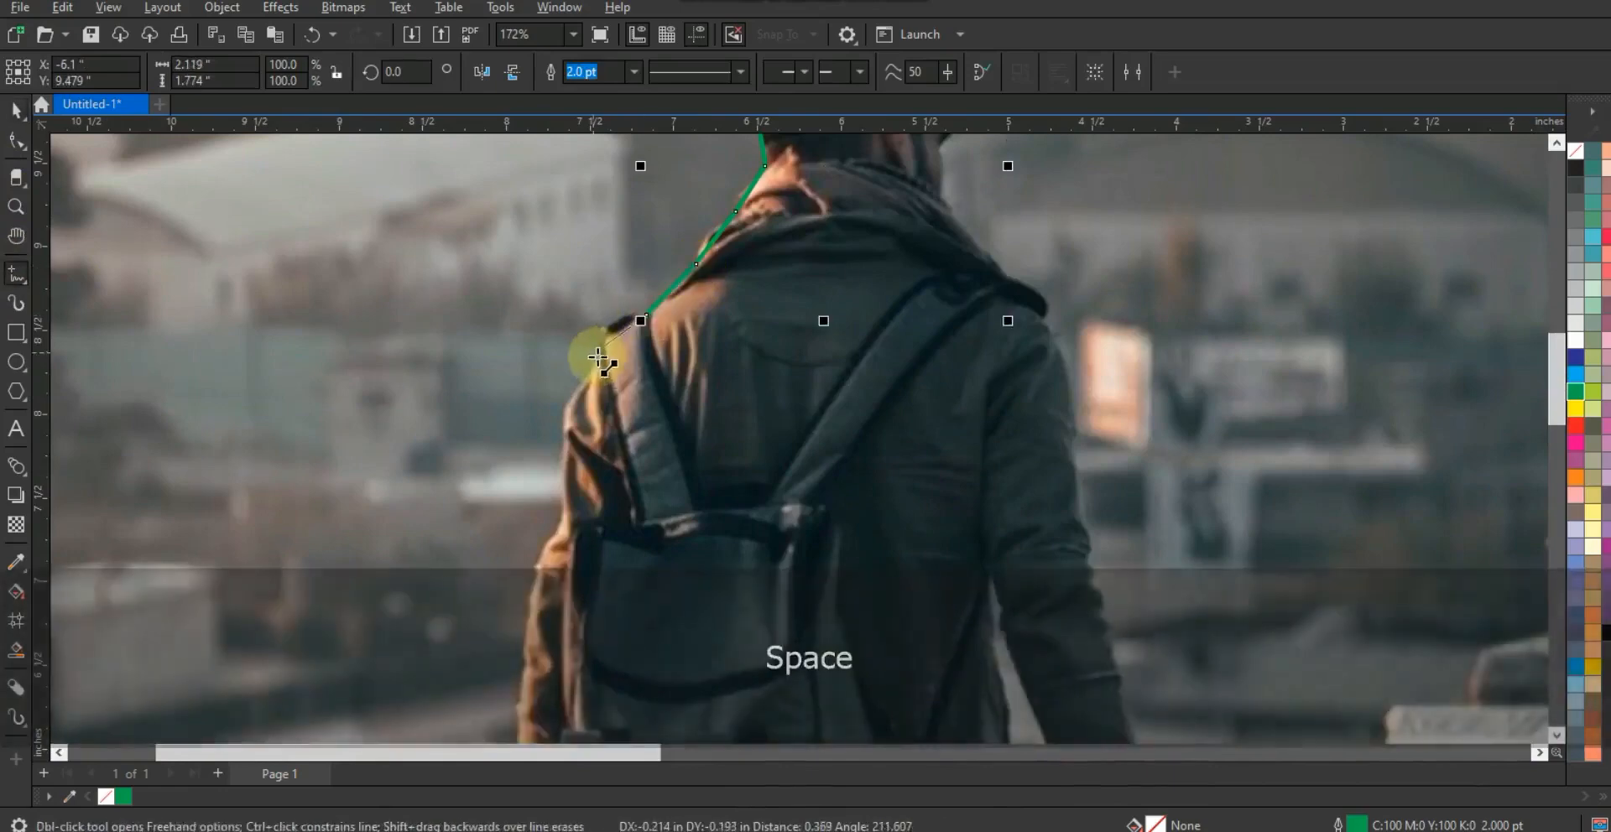
Step: Trace the outline from the shoulder down the outer edge of the sleeve beside the backpack to just below the elbow
click(600, 359)
click(566, 443)
click(558, 520)
click(530, 590)
click(520, 668)
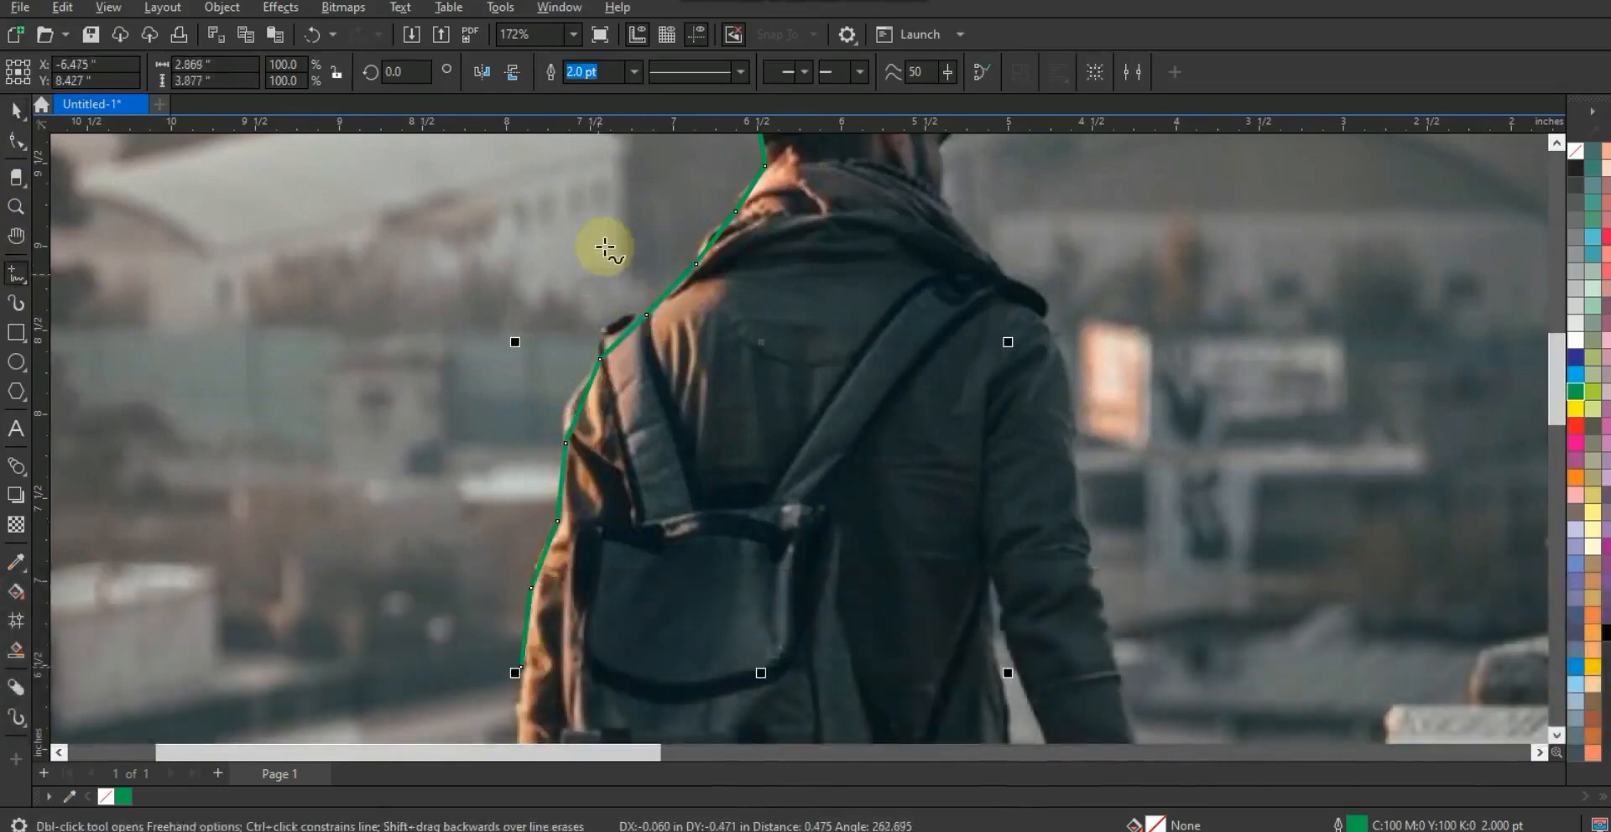
Step: Extend the traced outline from the elbow along the forearm sleeve down to the wrist
key(F3)
click(17, 207)
right_click(766, 450)
drag(586, 401, 967, 630)
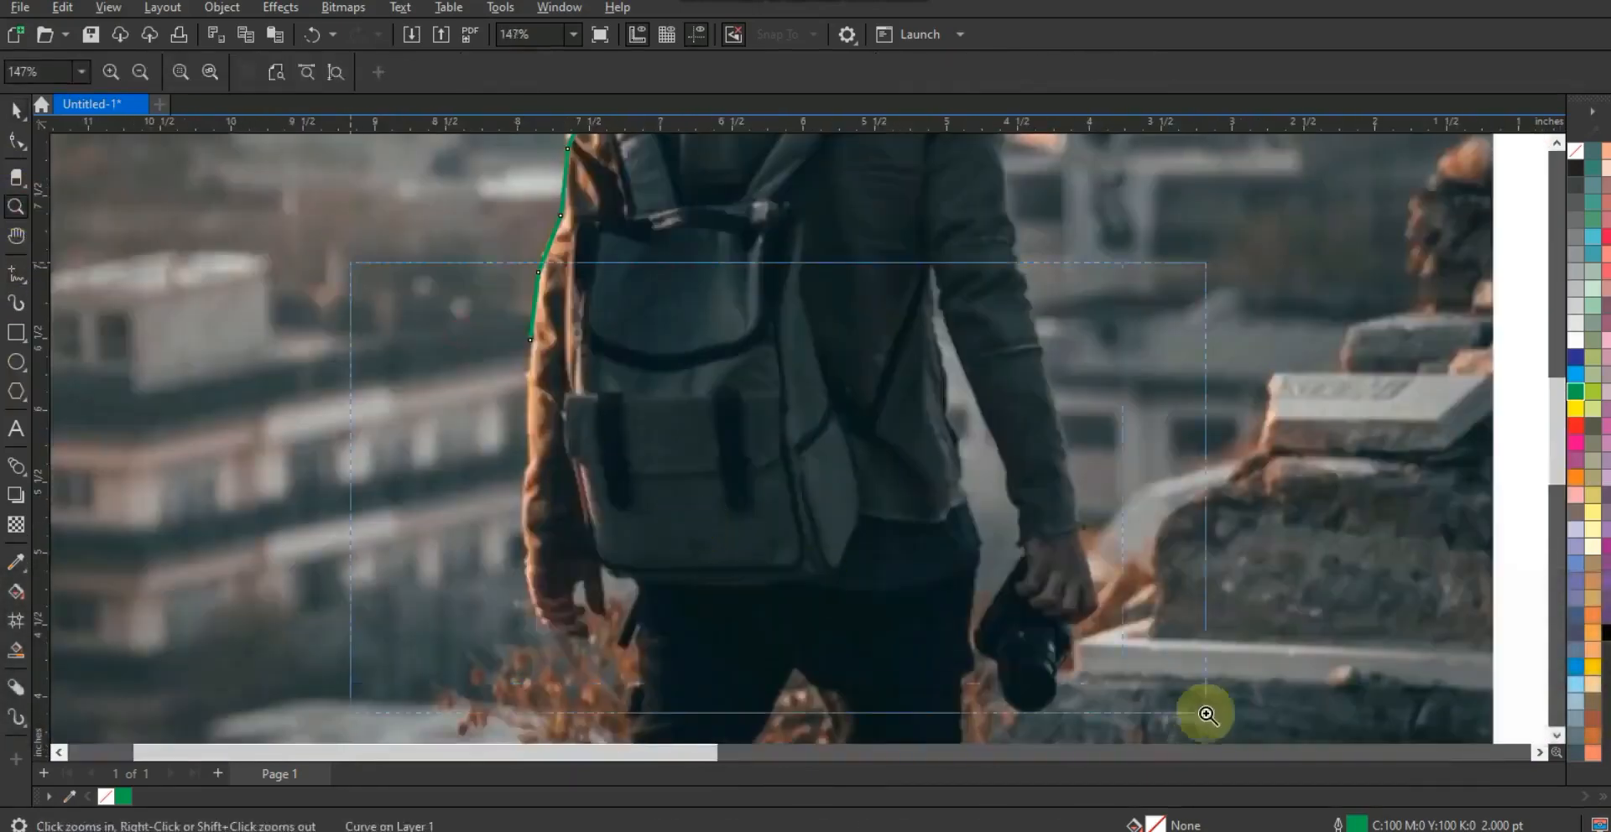
click(17, 274)
click(464, 242)
key(space)
key(space)
click(463, 403)
click(451, 527)
Step: Trace around the fingers and thumb of the empty hand and continue the outline onto the upper trouser leg
click(508, 630)
click(522, 617)
click(520, 597)
click(537, 560)
click(560, 595)
click(561, 537)
click(606, 573)
click(578, 650)
click(588, 658)
Step: Bend the outline segments along the outer thigh on the camera side so they follow the trouser edge
key(F3)
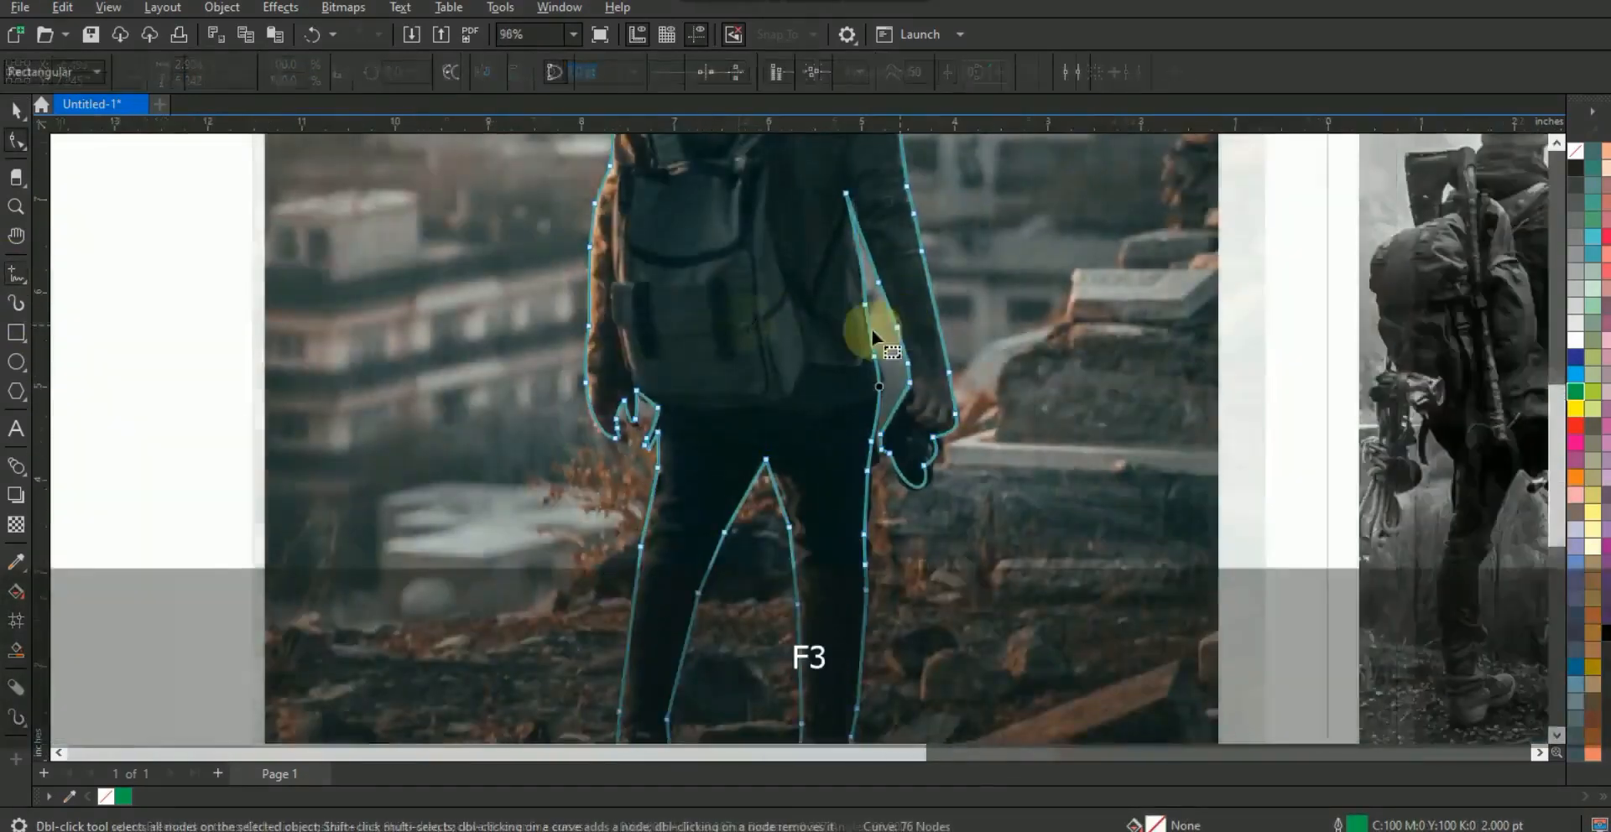
drag(593, 461, 1024, 719)
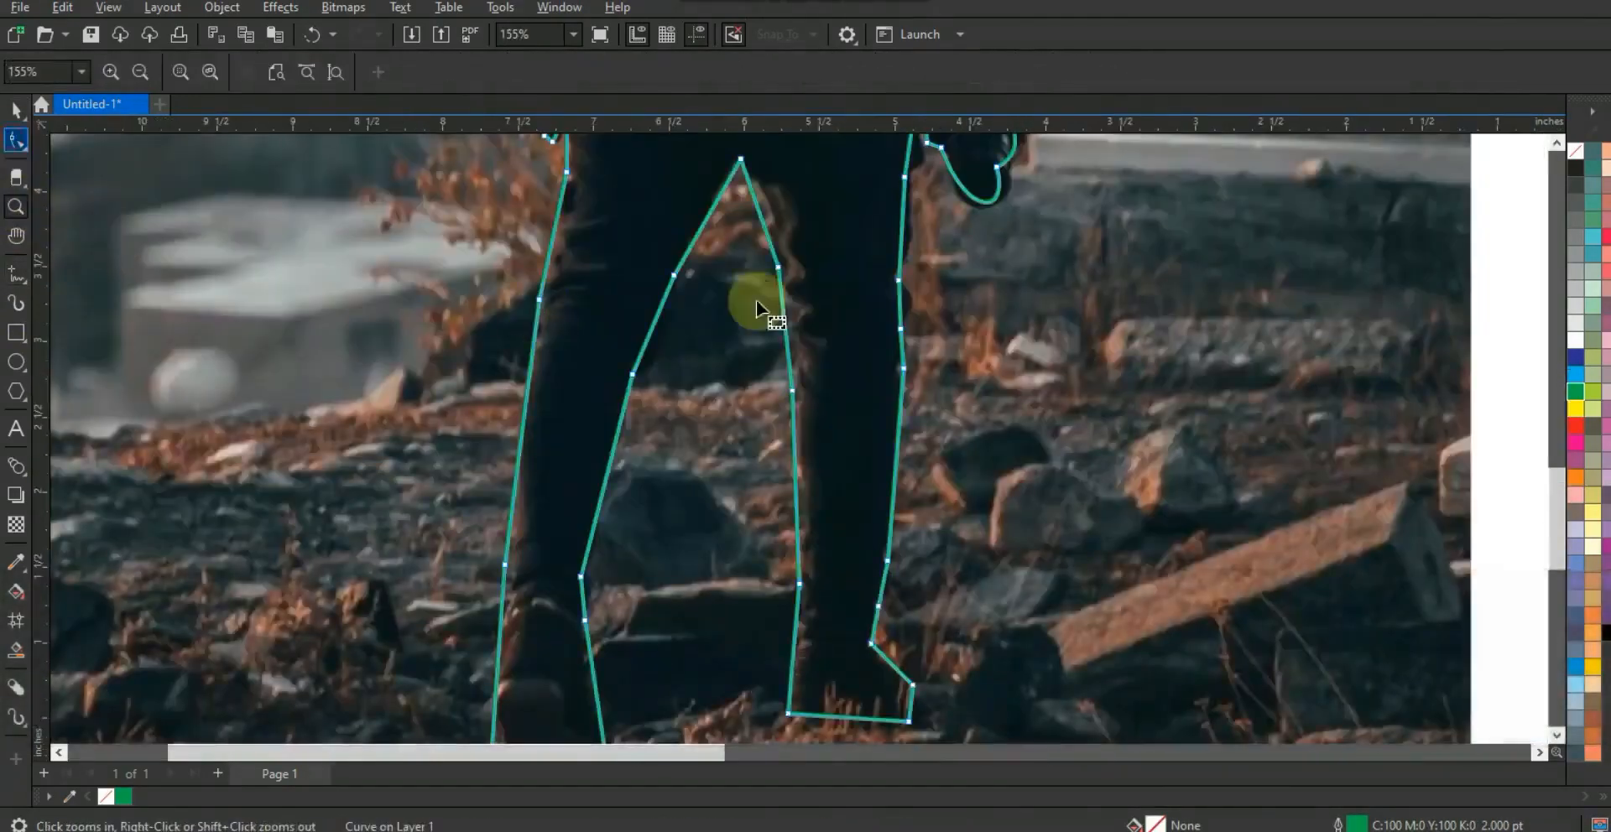
key(F10)
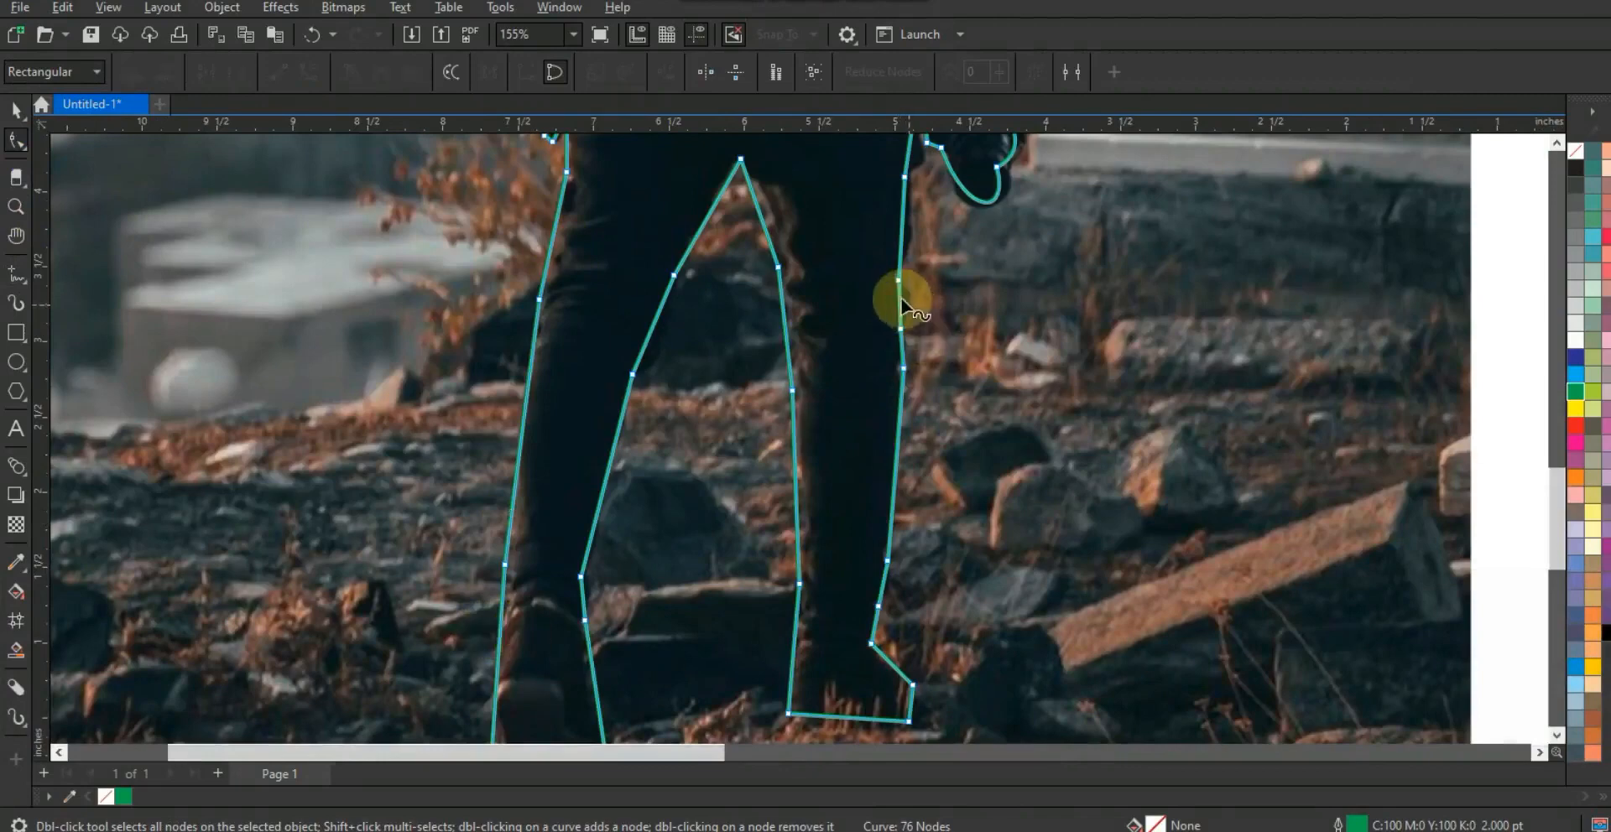
drag(901, 304, 906, 307)
drag(903, 231, 909, 232)
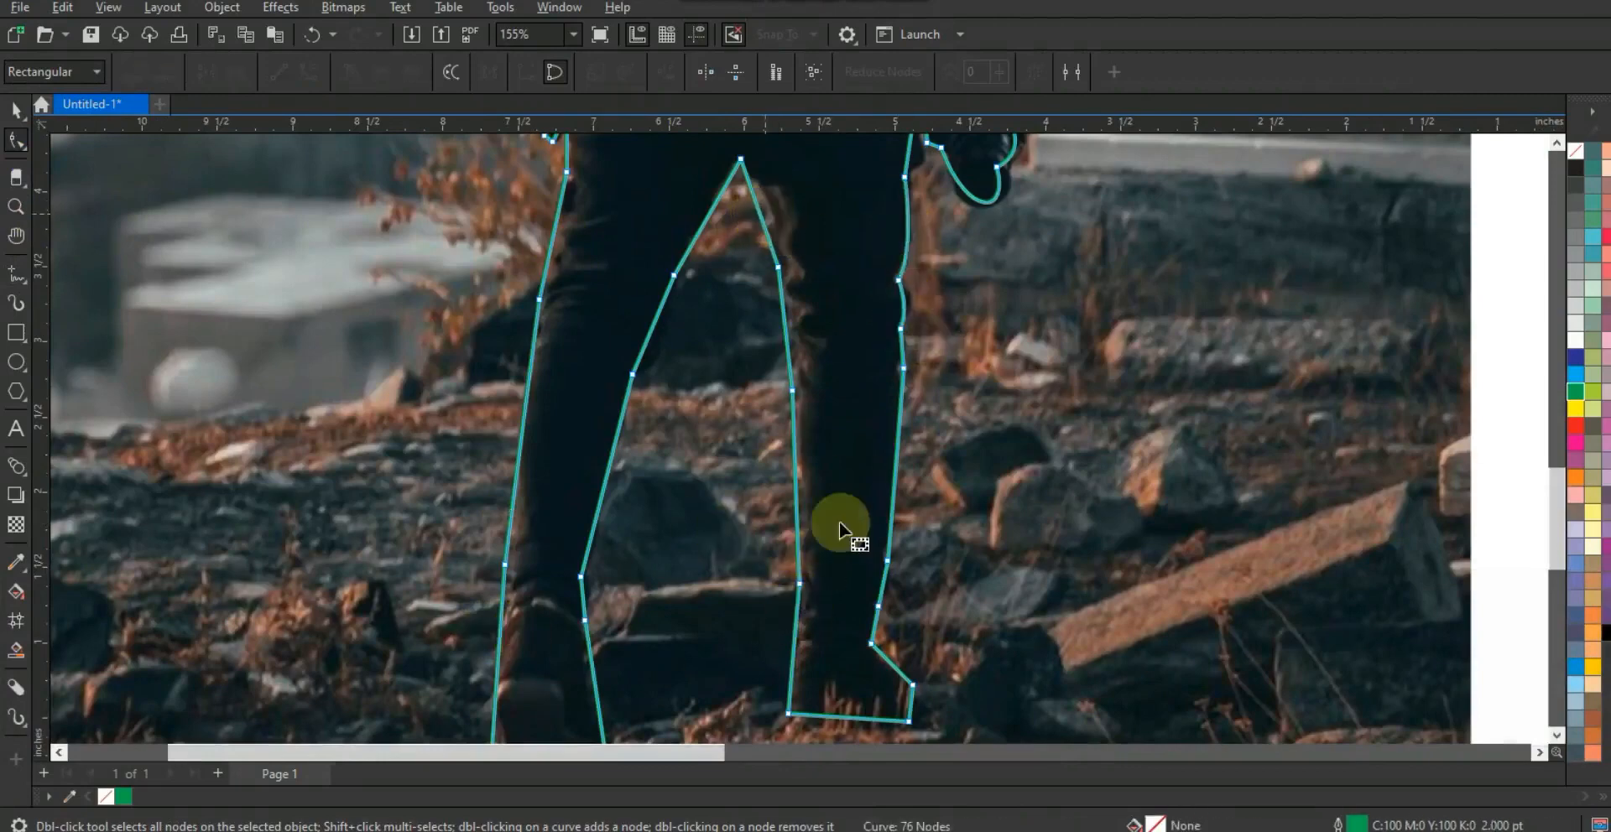
Step: Duplicate the man's color photo and PowerClip it inside the traced outline
key(shift+F2)
key(space)
click(547, 496)
key(KP_Add)
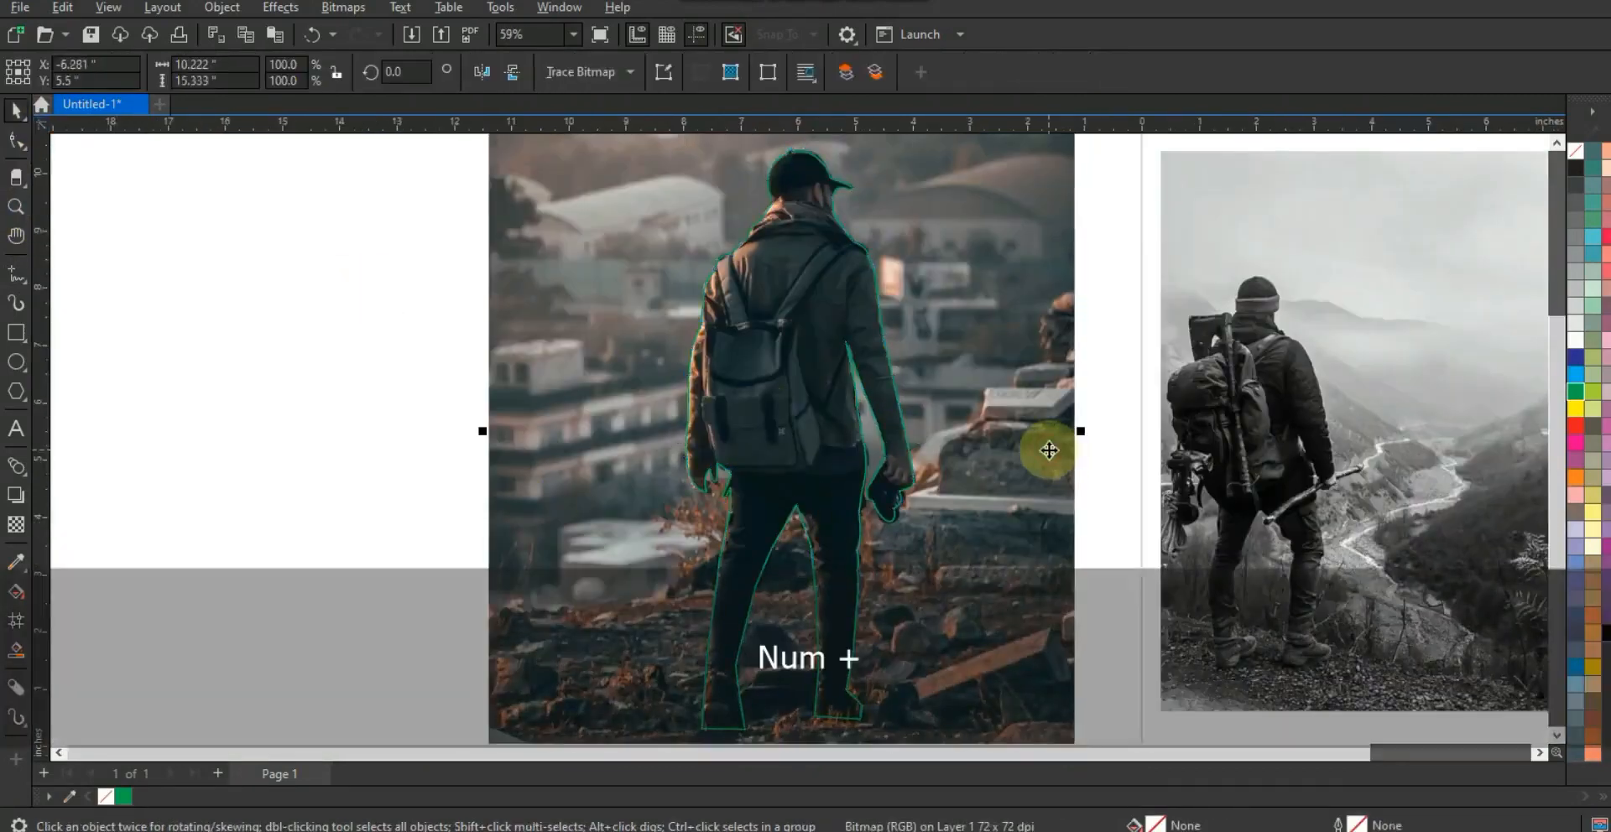
right_click(1049, 451)
click(1099, 533)
click(836, 292)
Step: Move the clipped figure onto the empty white area beside the original color photo and deselect it
key(F3)
drag(808, 317, 406, 318)
key(shift+F2)
key(Escape)
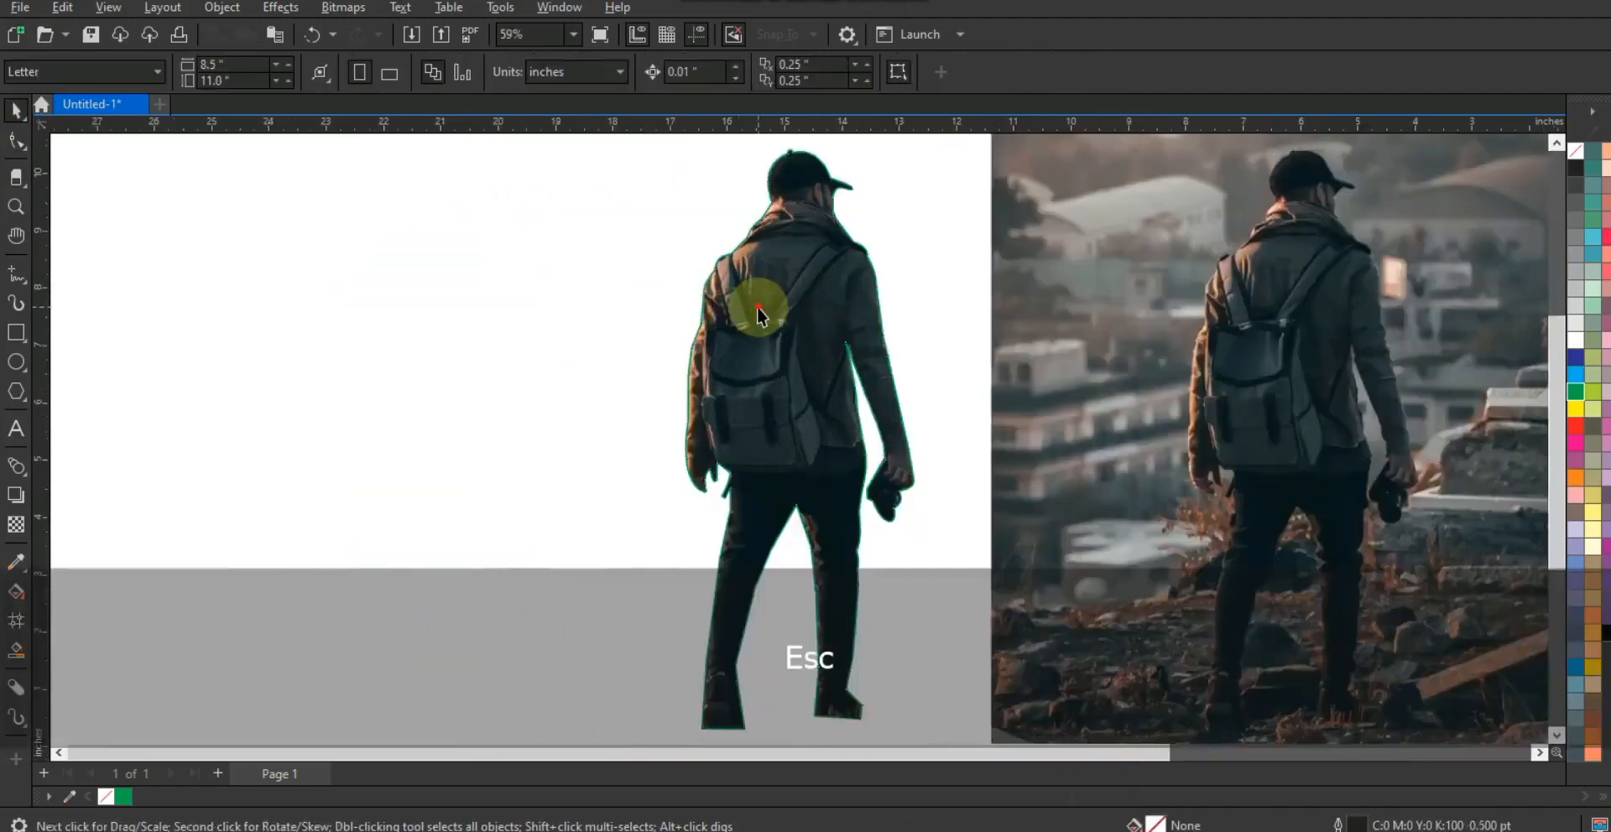
Step: Edit the PowerClip contents of the cutout and adjust the photo to brightness 56, contrast 11 and intensity 37
right_click(759, 308)
click(787, 291)
double_click(787, 293)
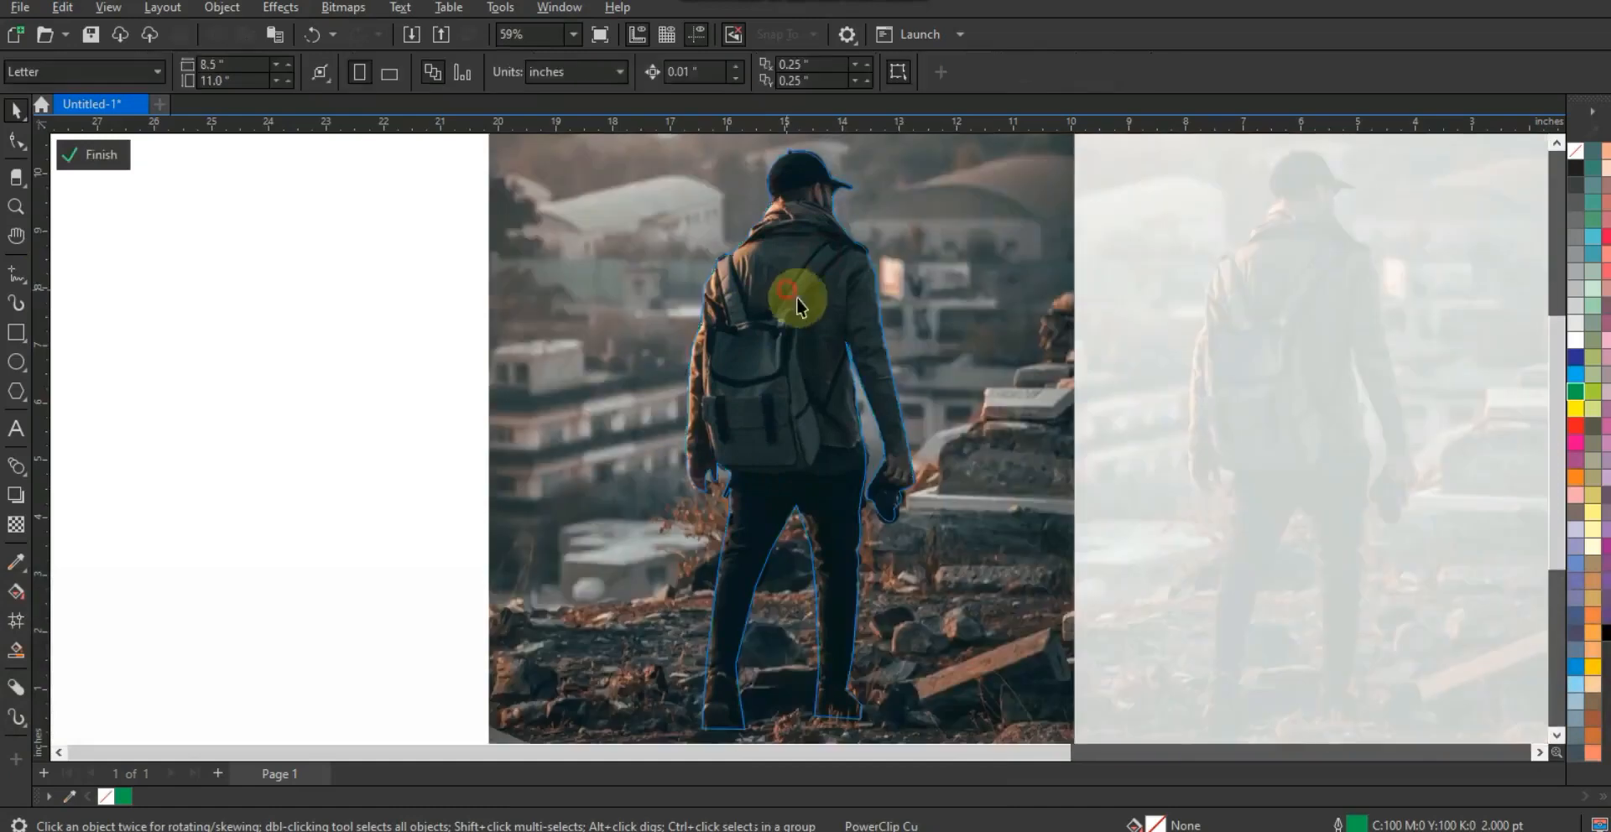
click(280, 7)
mouse_move(317, 50)
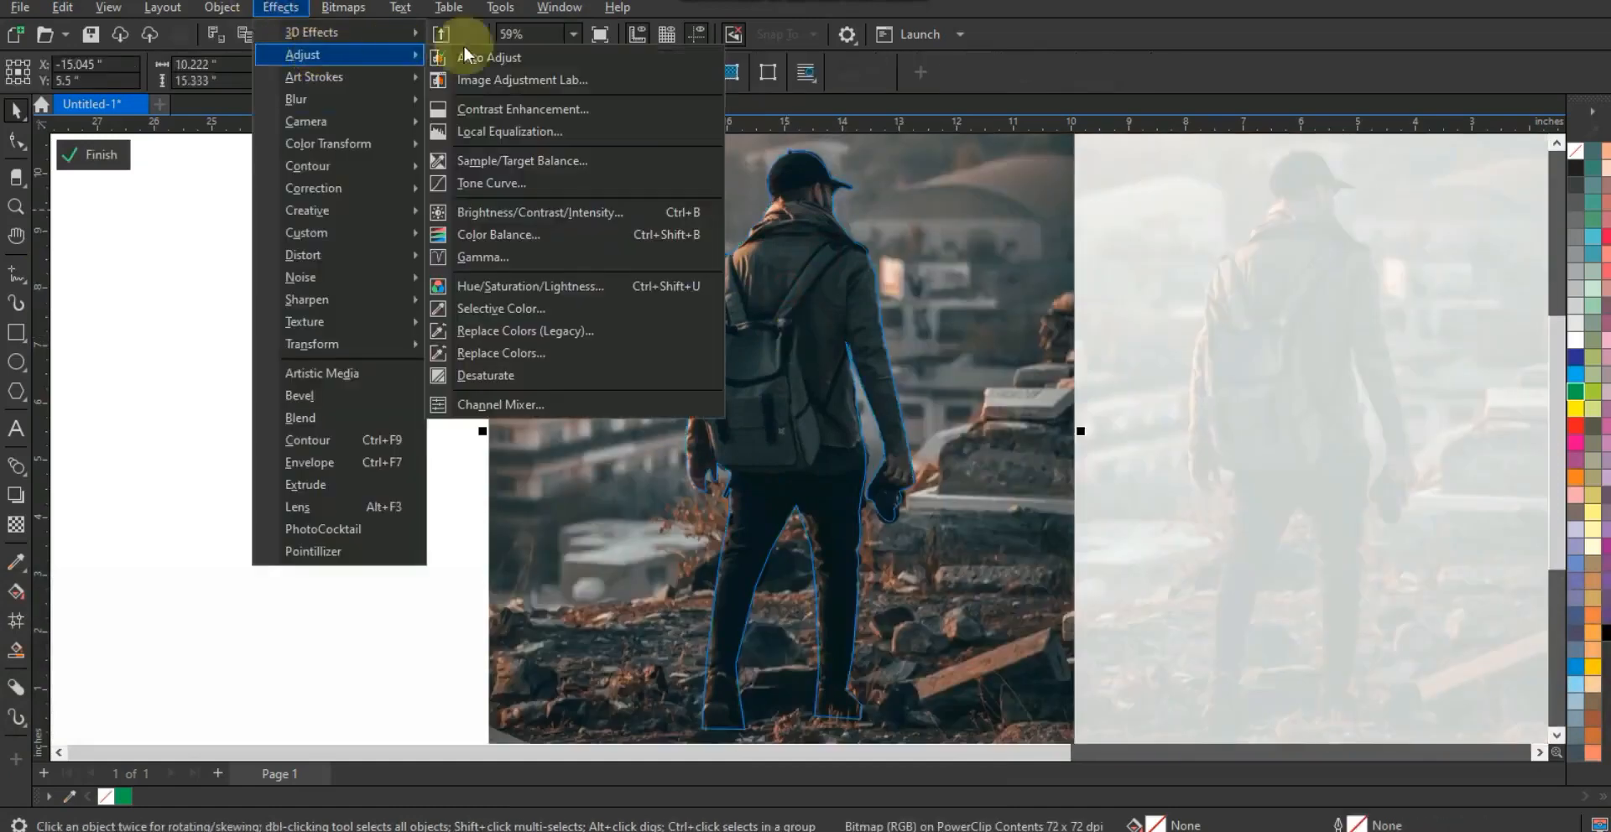
click(513, 214)
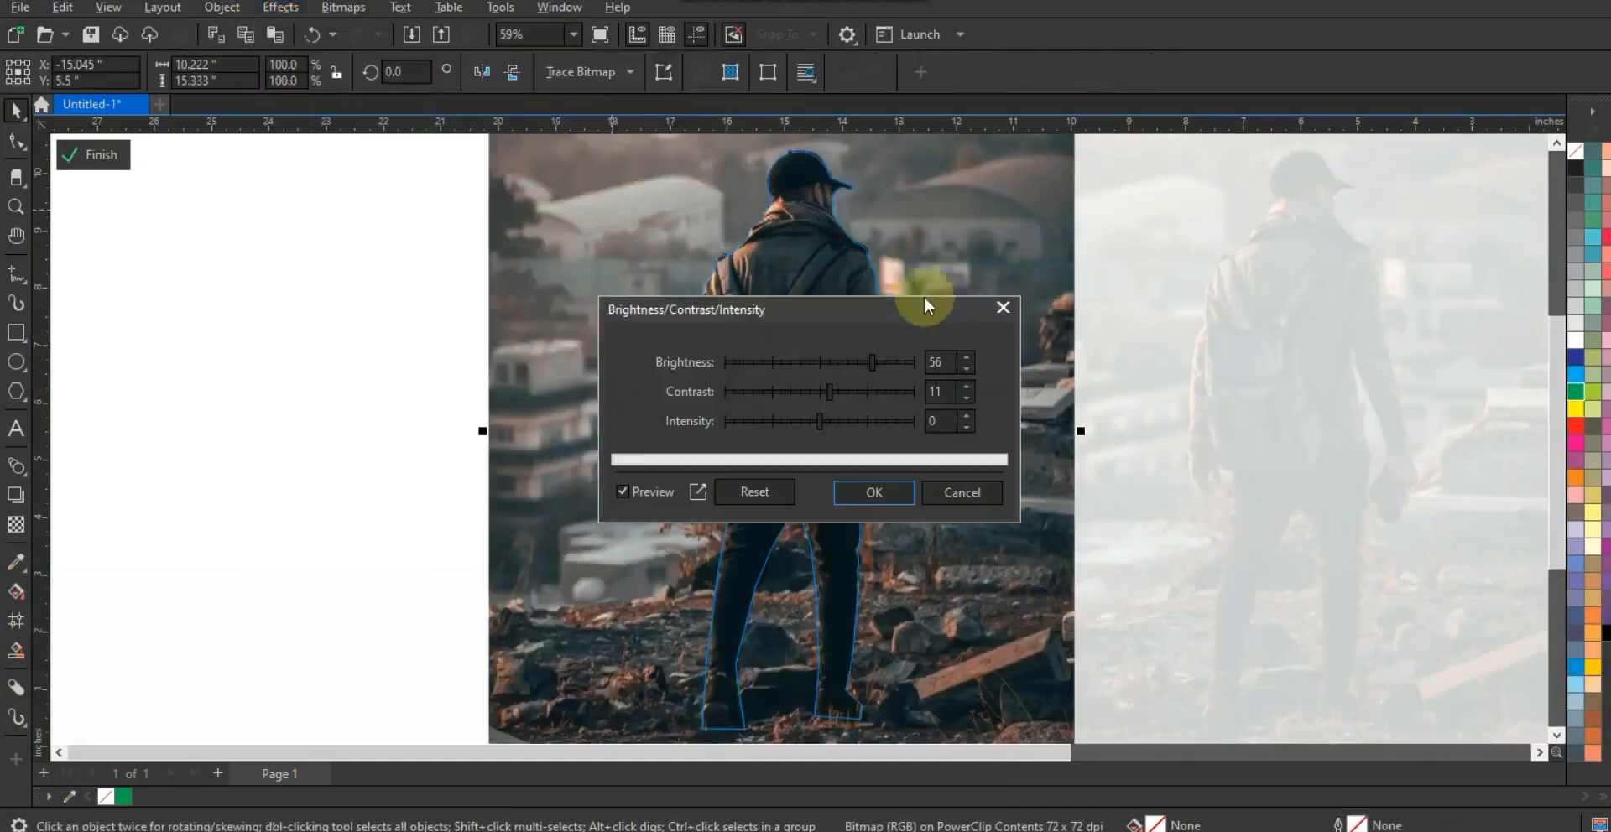
drag(942, 298, 1170, 304)
drag(1150, 413, 1162, 420)
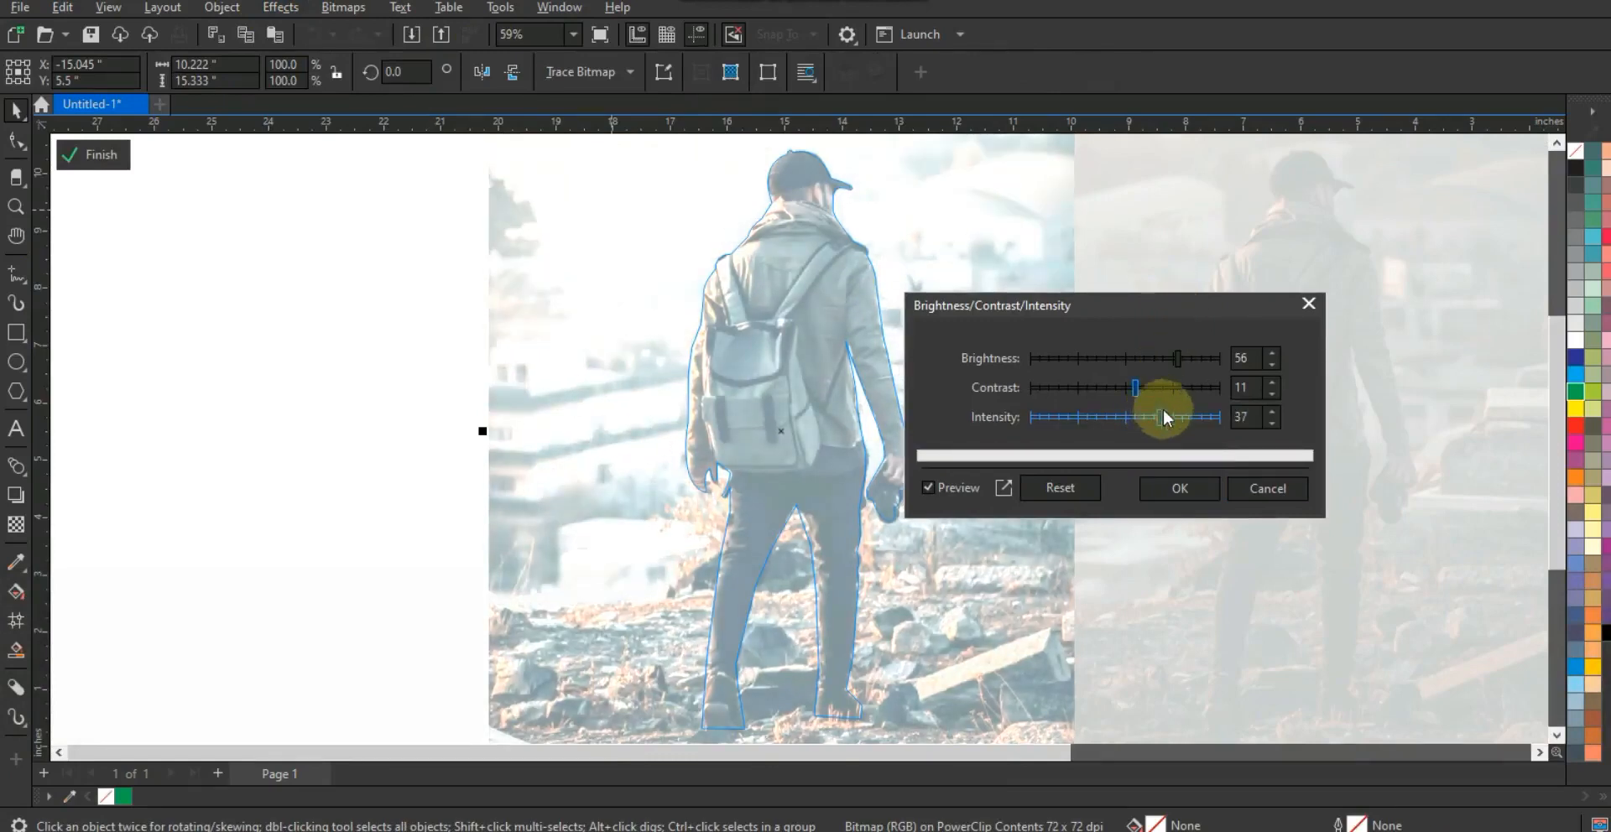
click(1180, 488)
Step: Apply a gamma adjustment with a value of 0.12 to the brightened photo
click(285, 8)
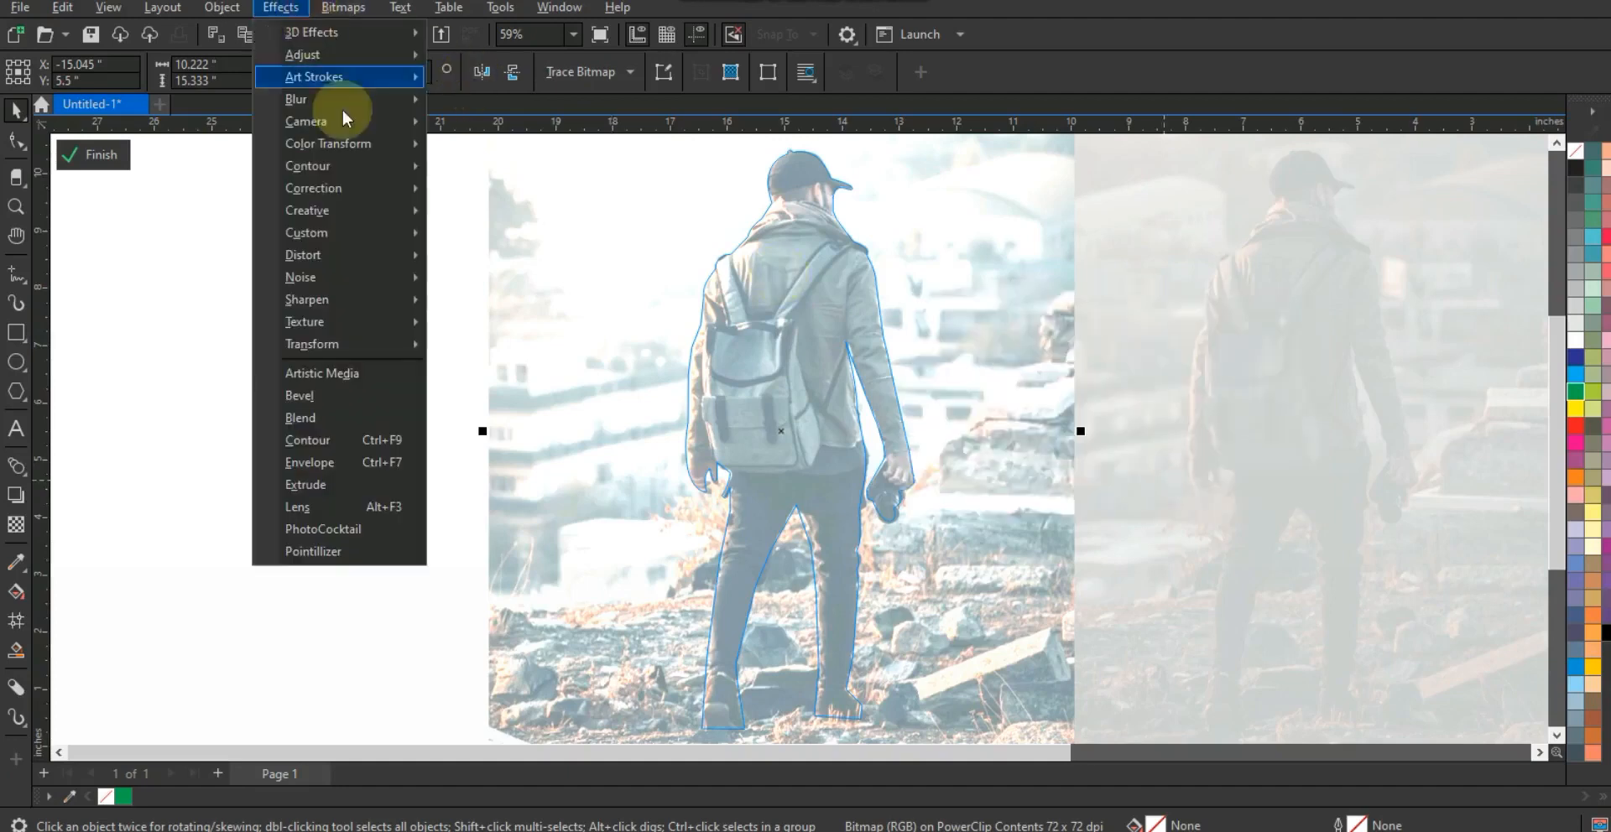
mouse_move(369, 52)
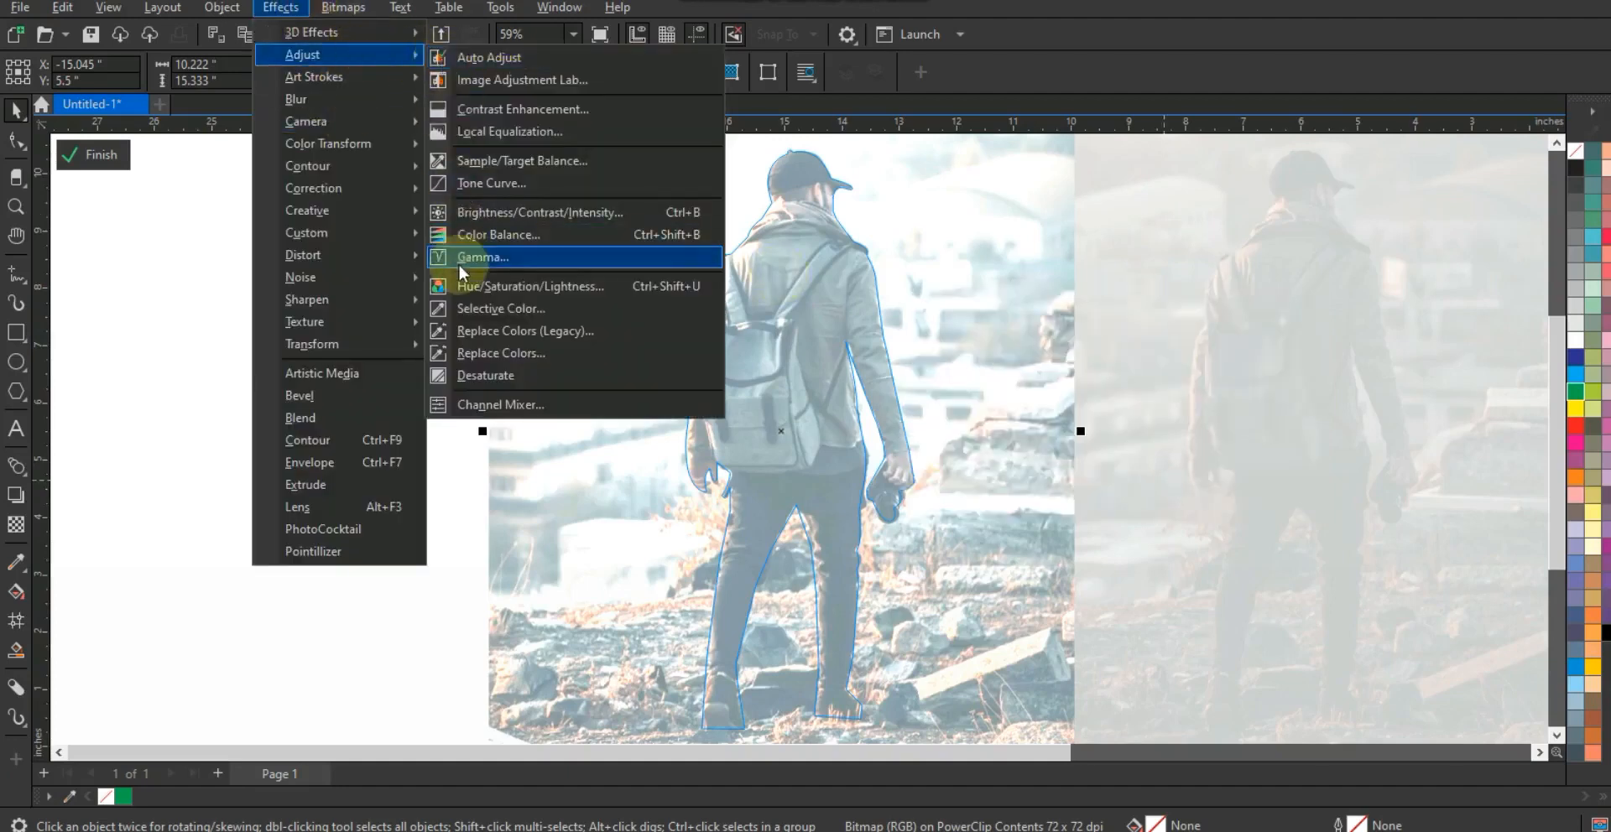
click(467, 258)
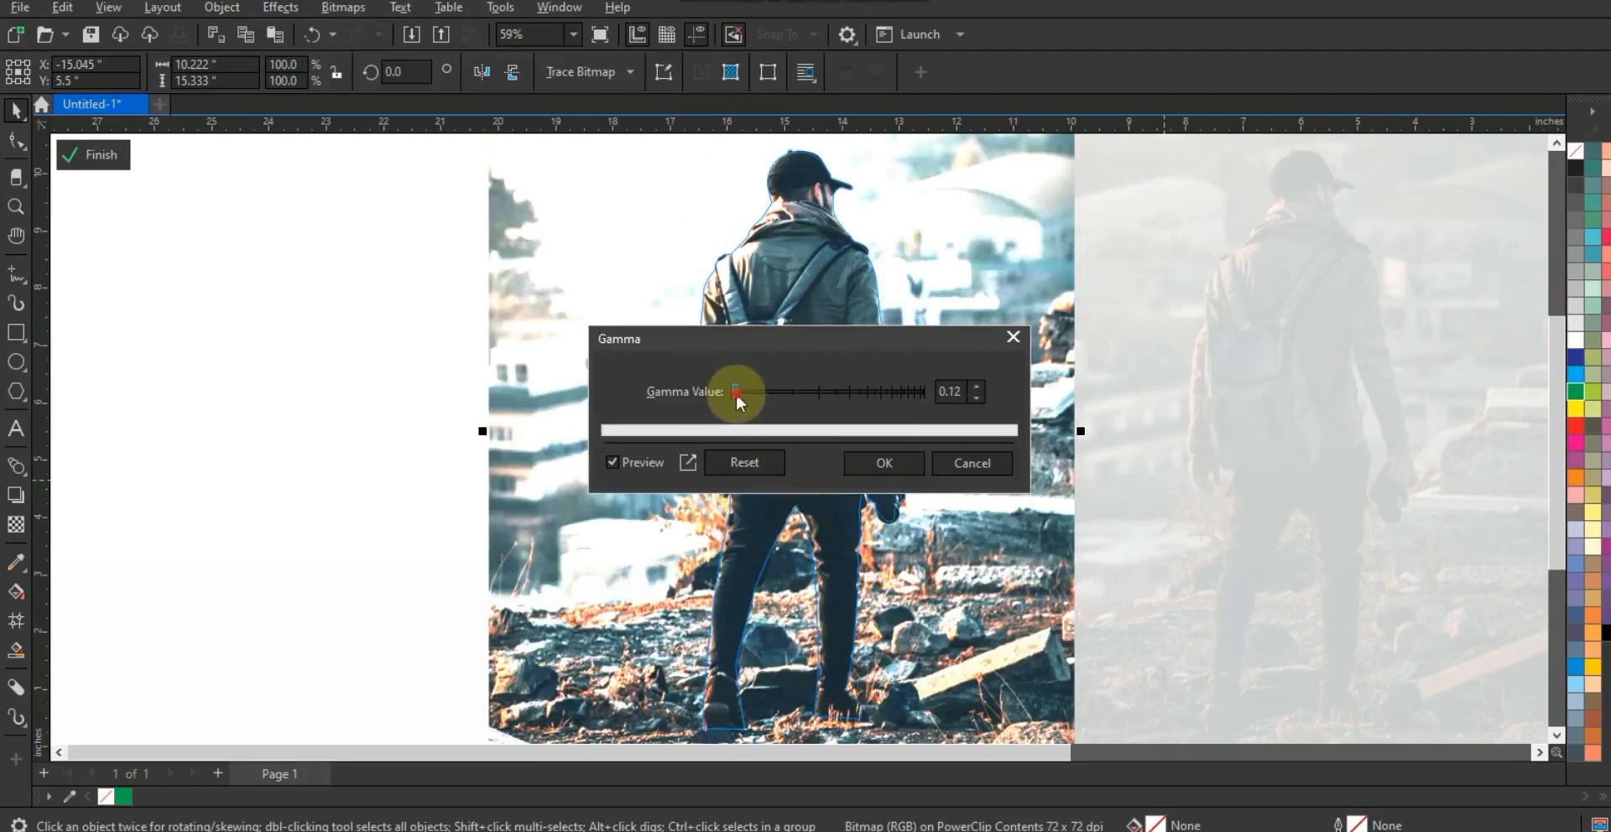
click(737, 393)
click(874, 460)
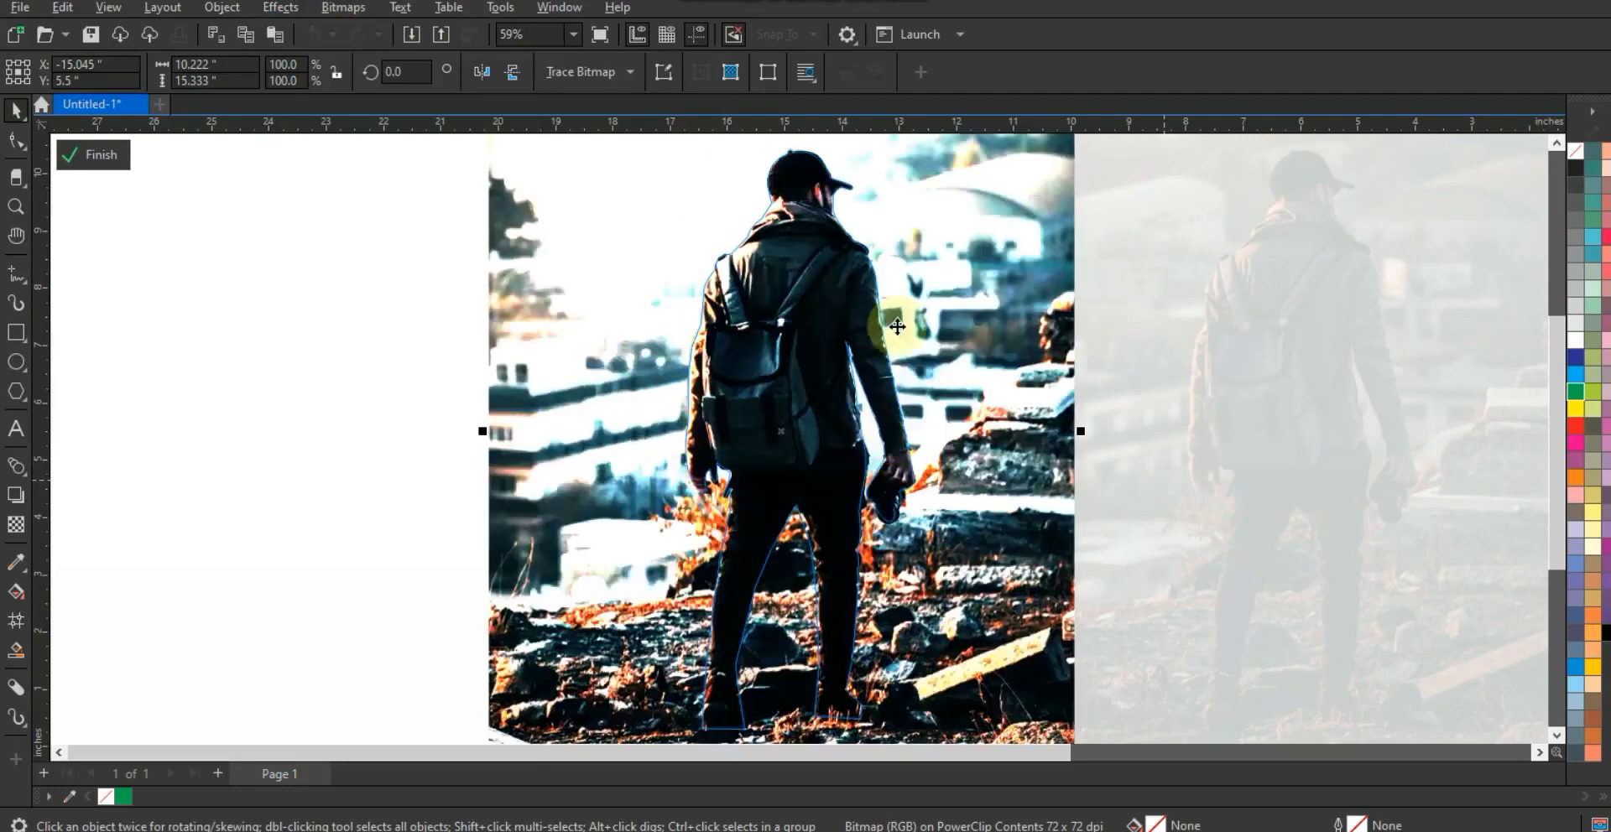
Step: Convert the photo to a 300 dpi Grayscale (8-bit) bitmap with anti-aliasing and transparent background
click(344, 8)
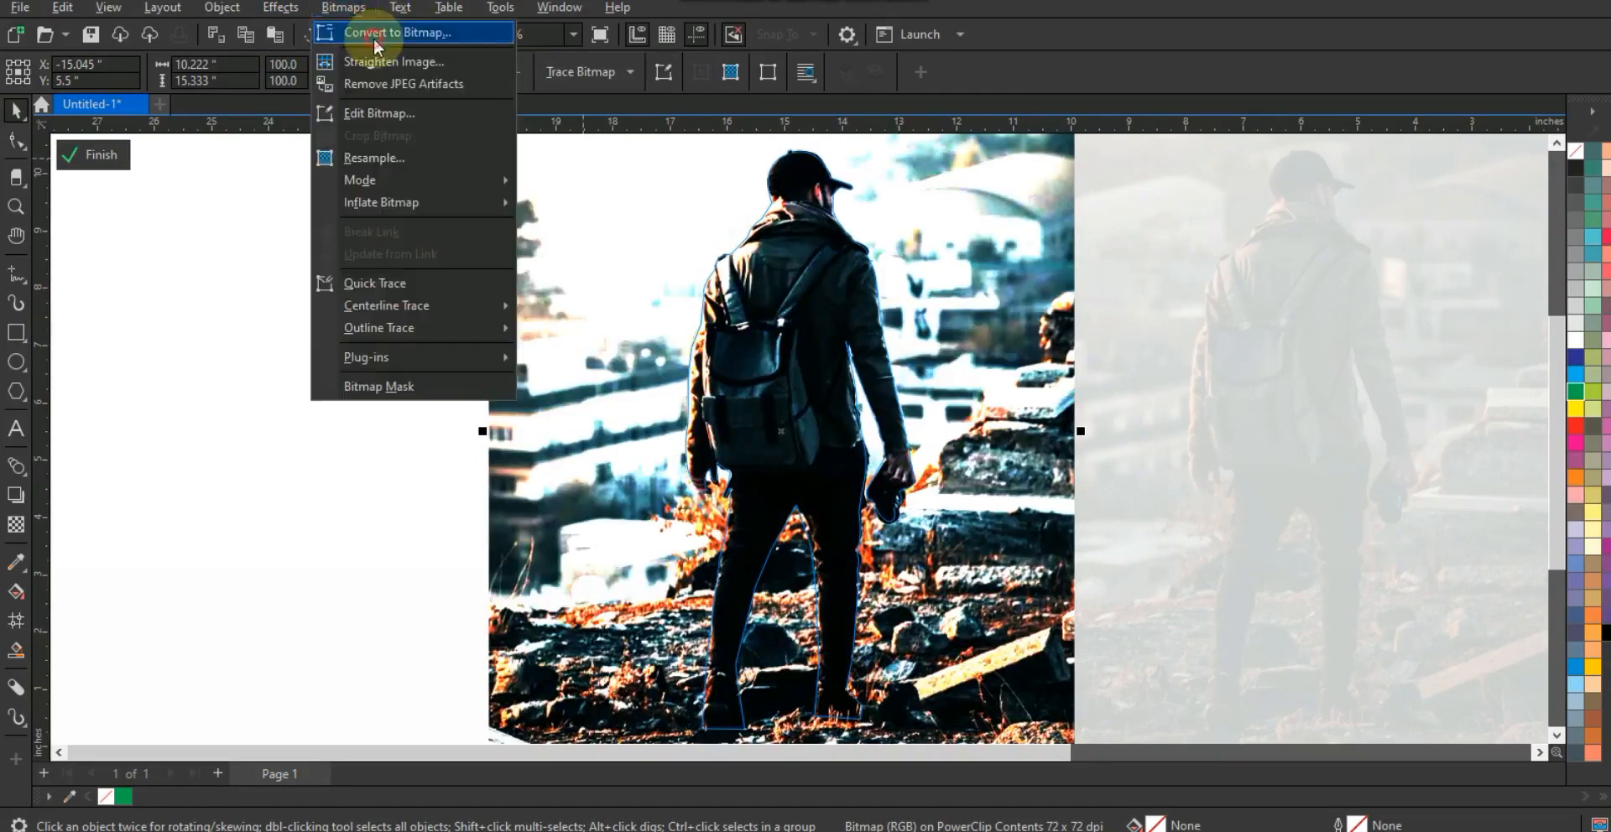
click(374, 38)
click(833, 355)
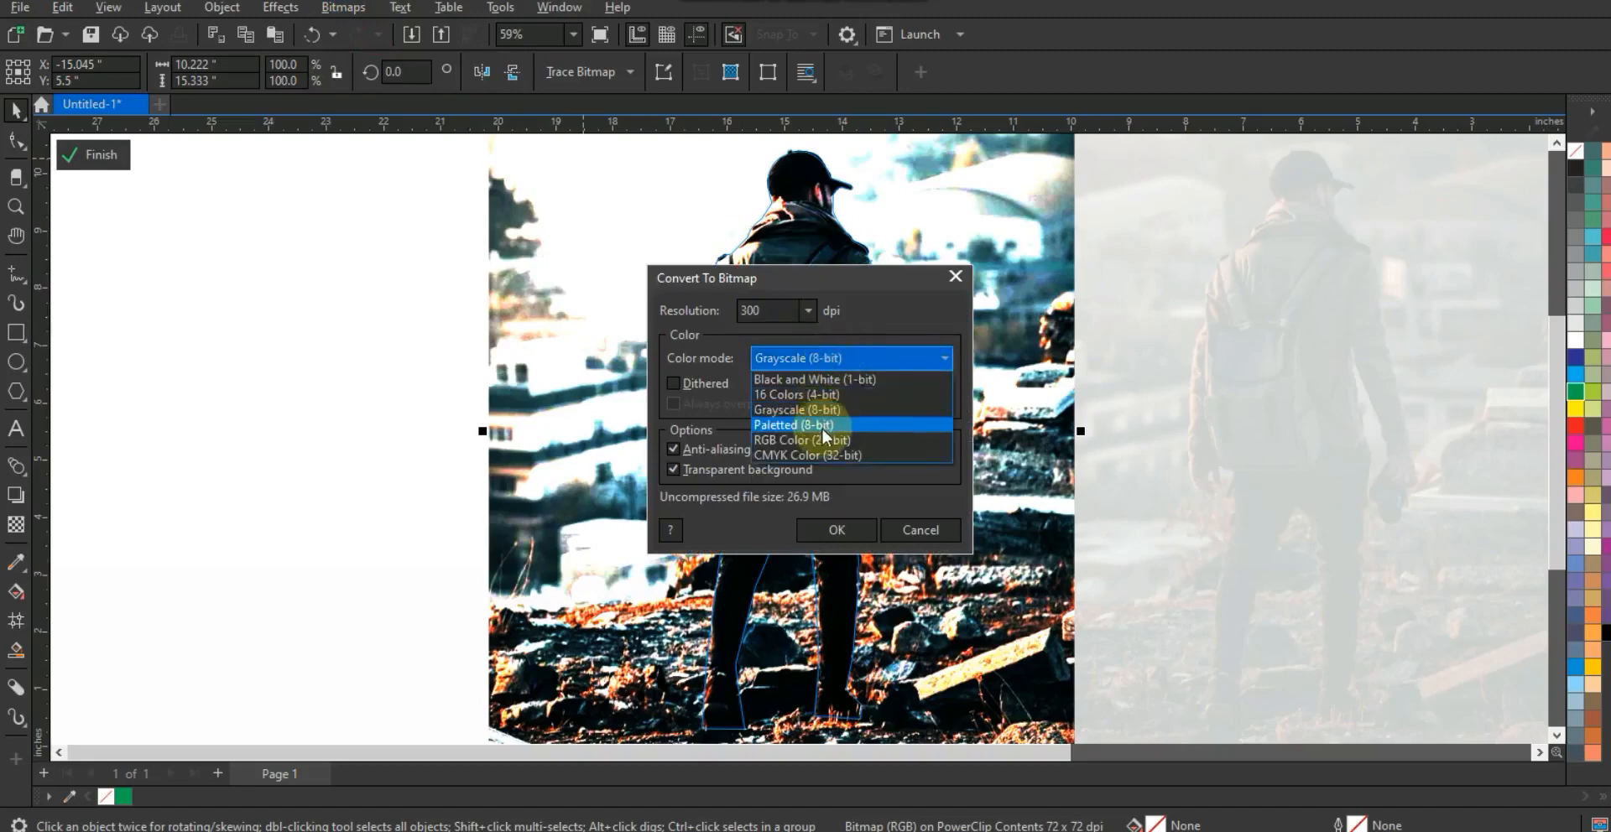
click(826, 409)
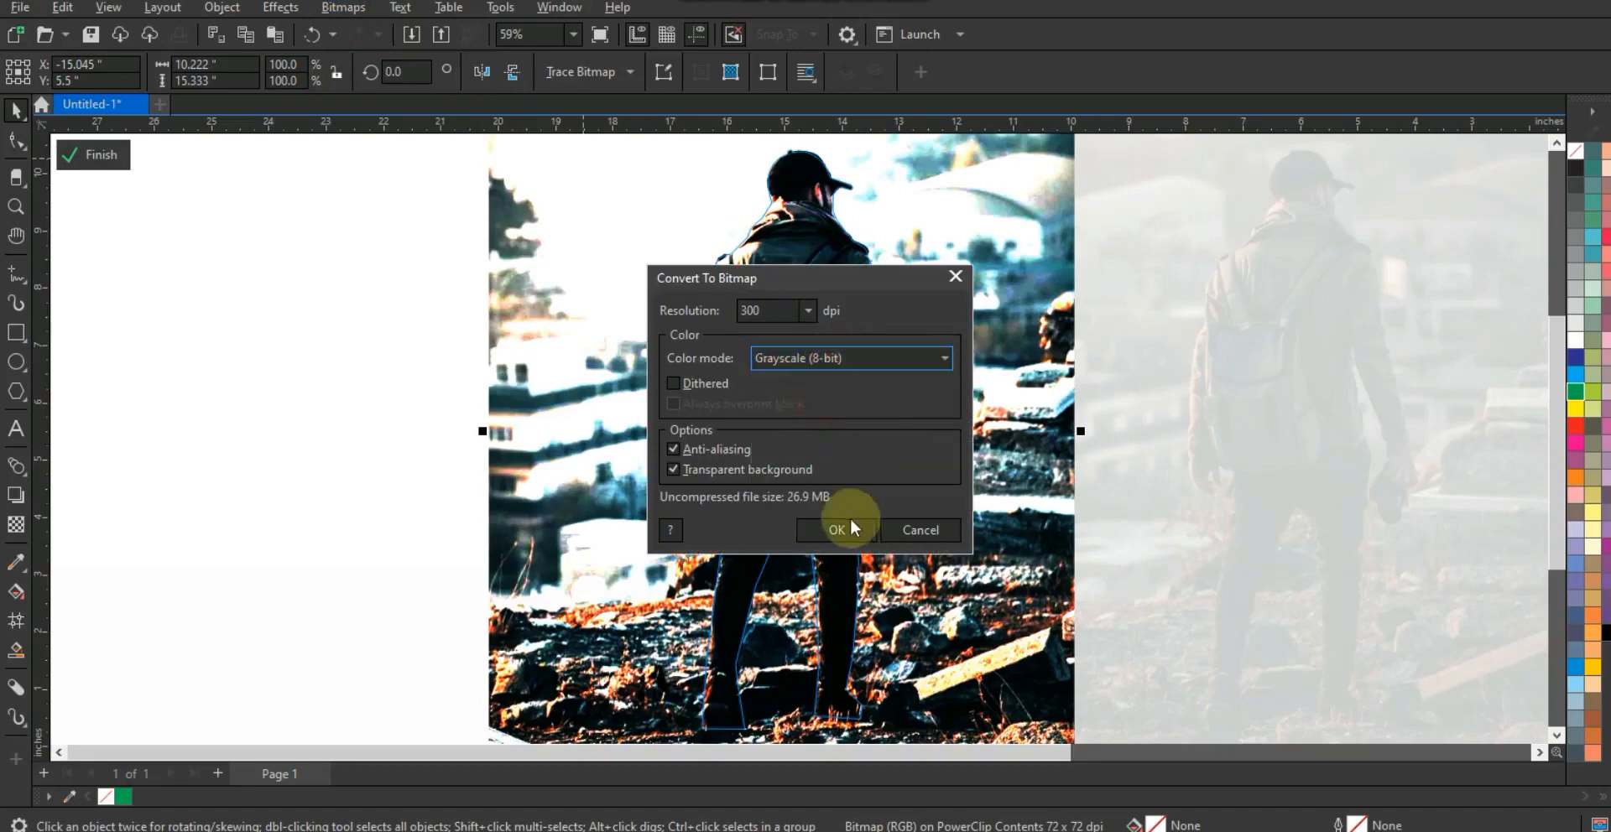
click(838, 529)
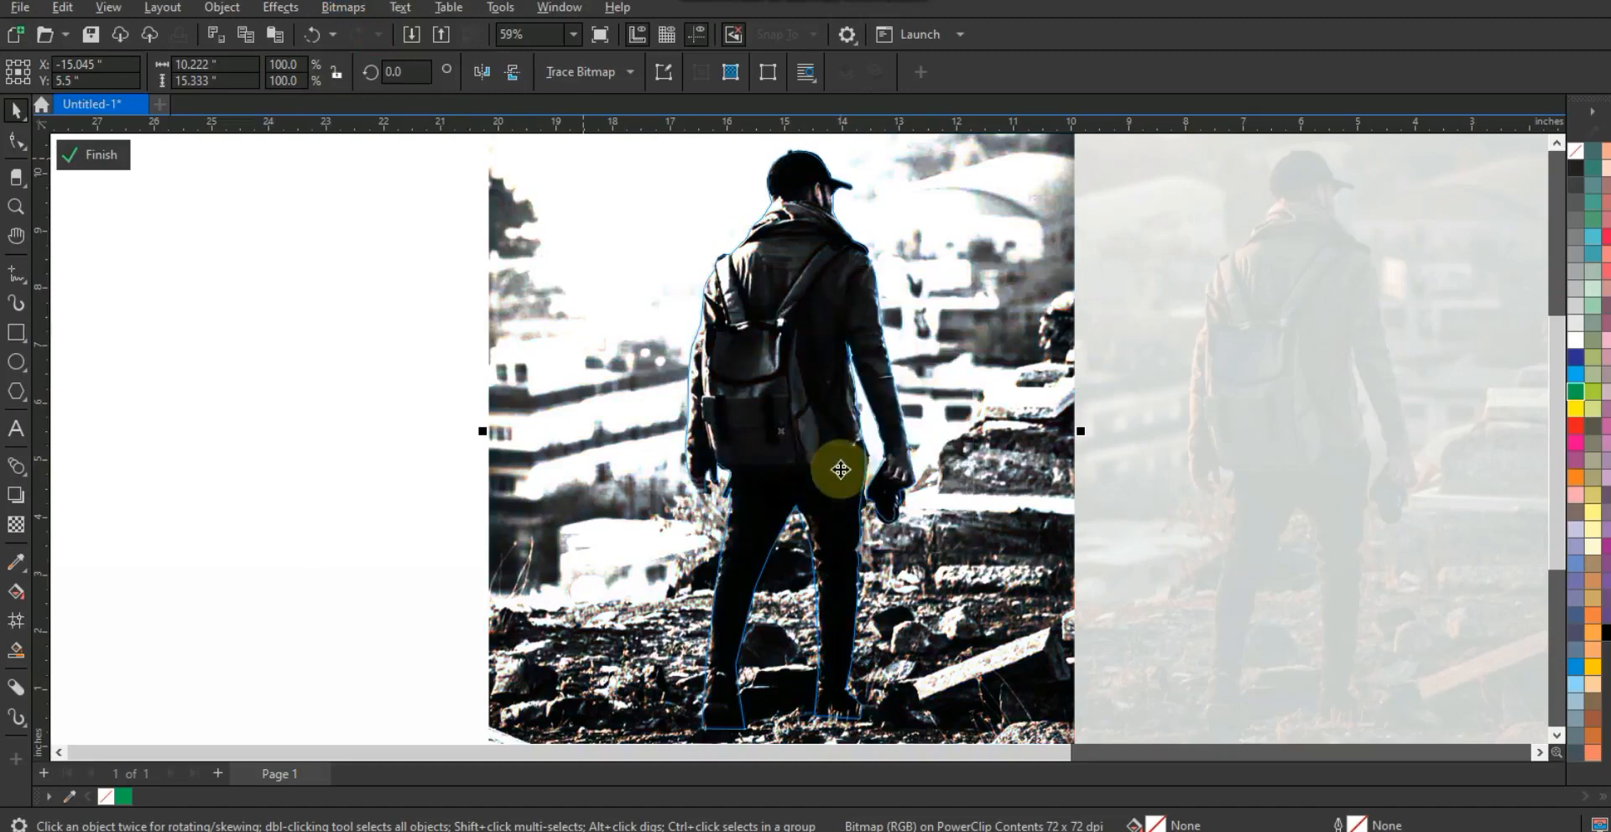
Step: Convert the grayscale bitmap to 1-bit black and white using the Line Art method with a threshold of 50
click(369, 319)
click(787, 344)
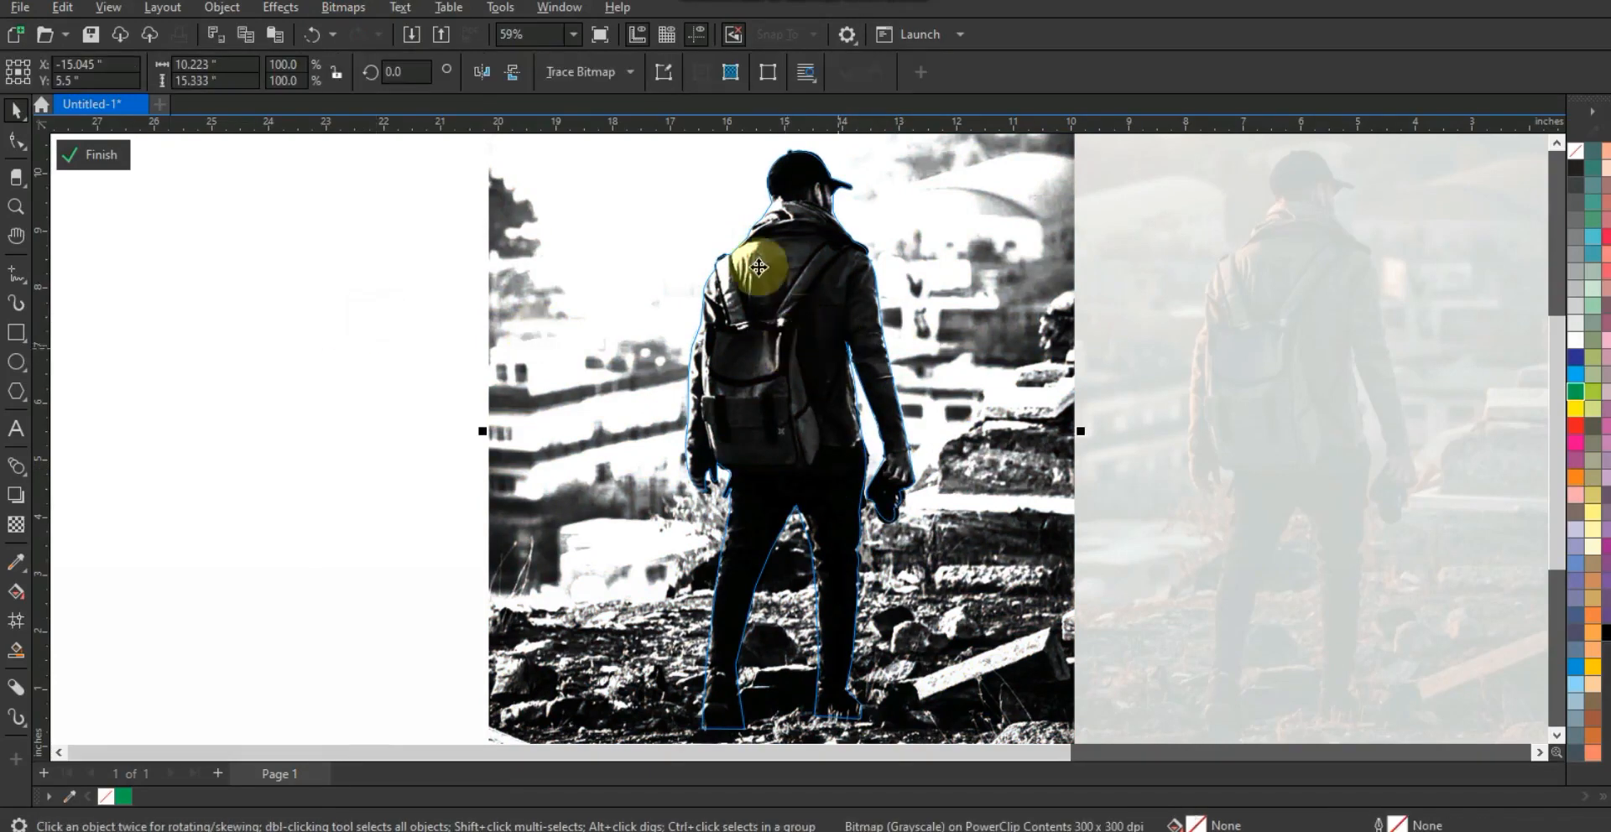
click(346, 10)
mouse_move(383, 179)
click(554, 184)
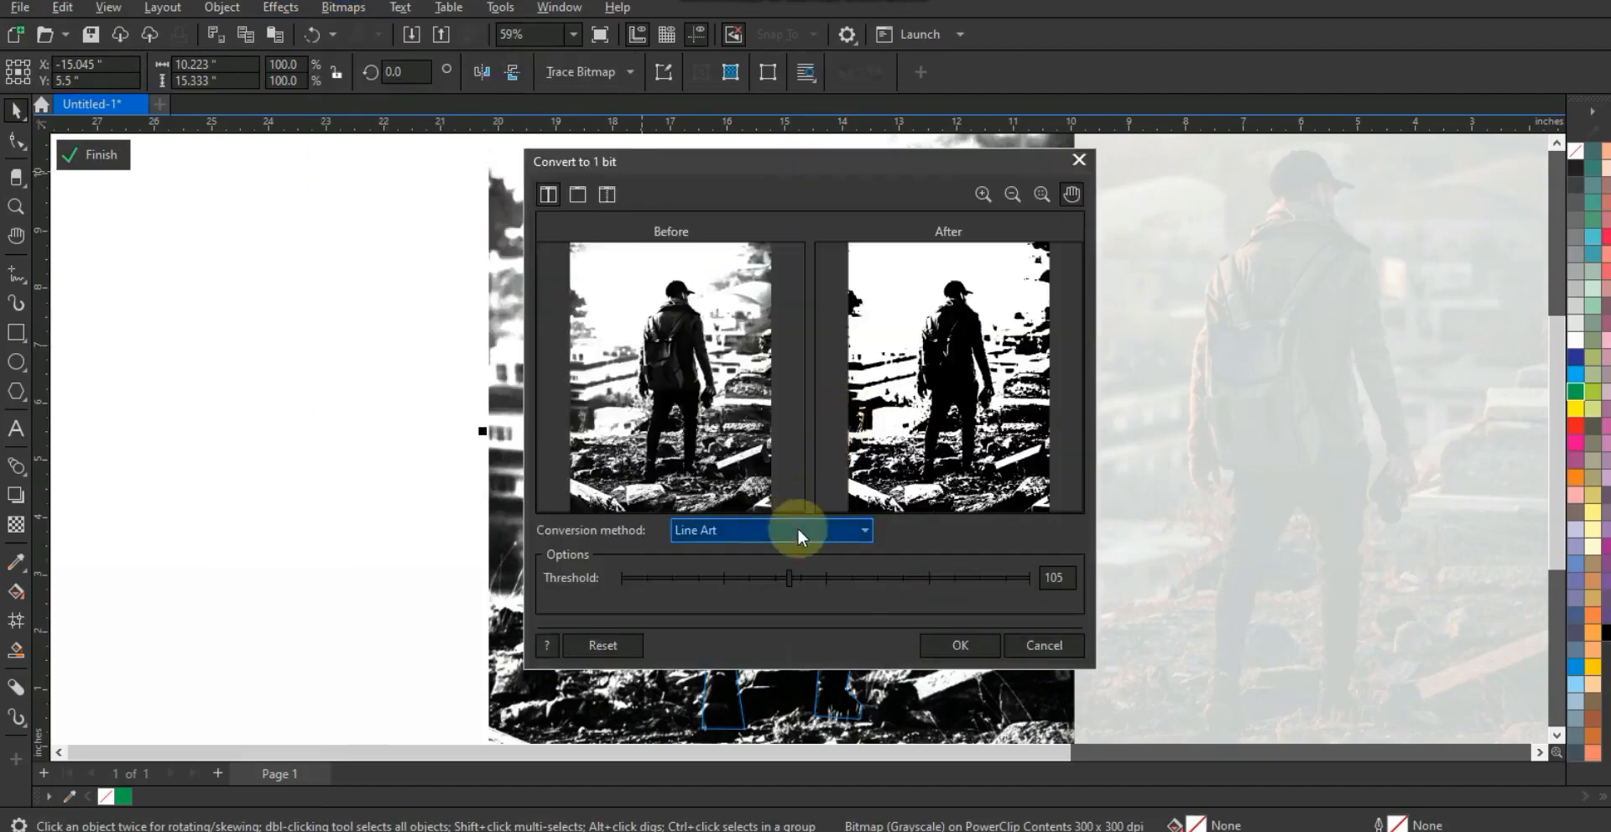
click(797, 527)
click(992, 531)
drag(743, 584, 702, 571)
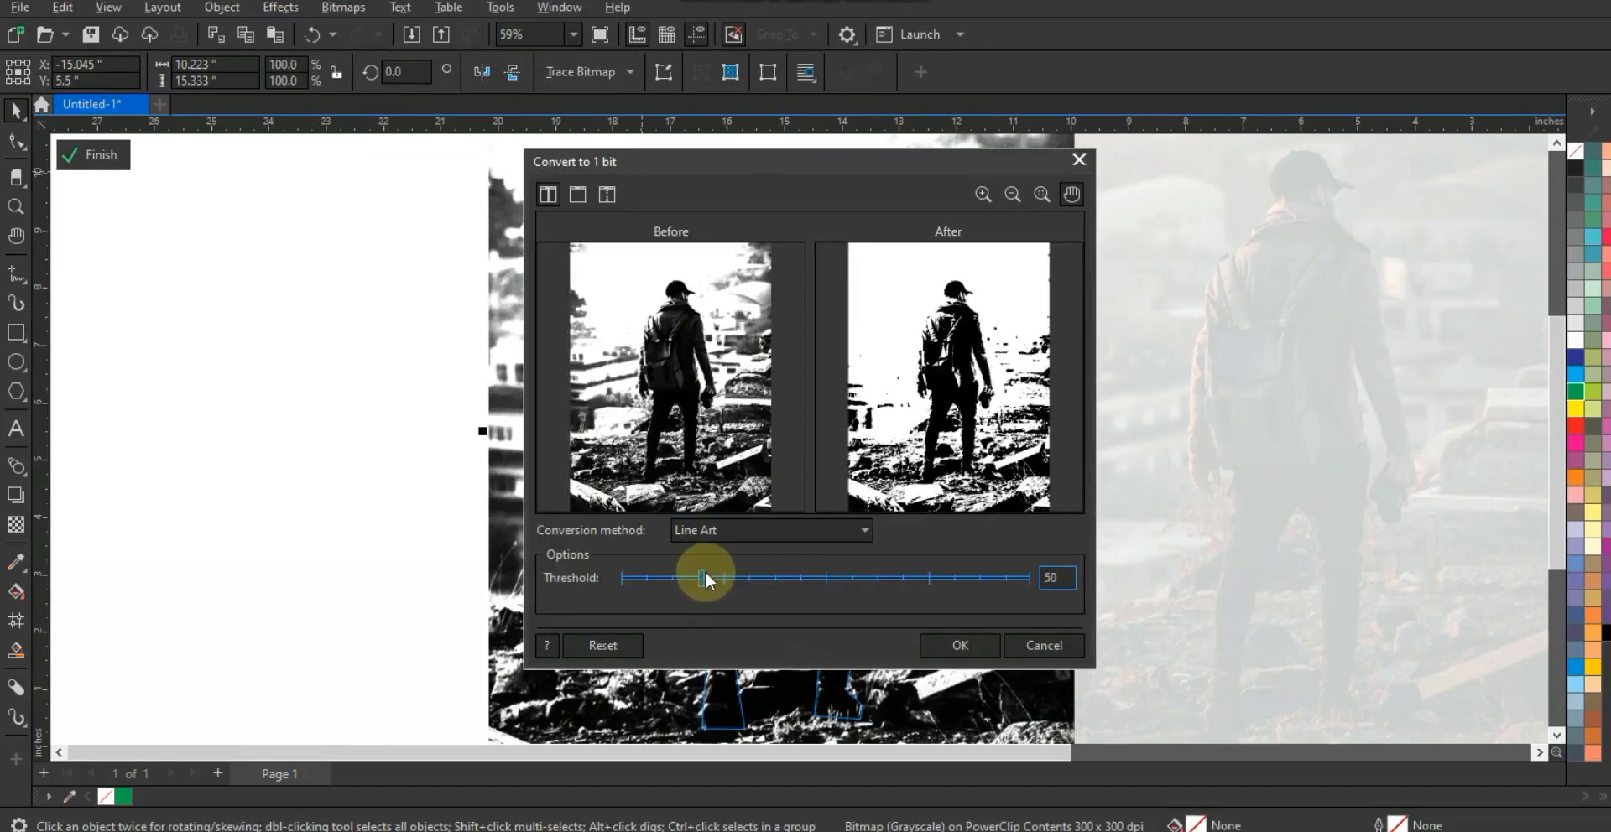
click(948, 643)
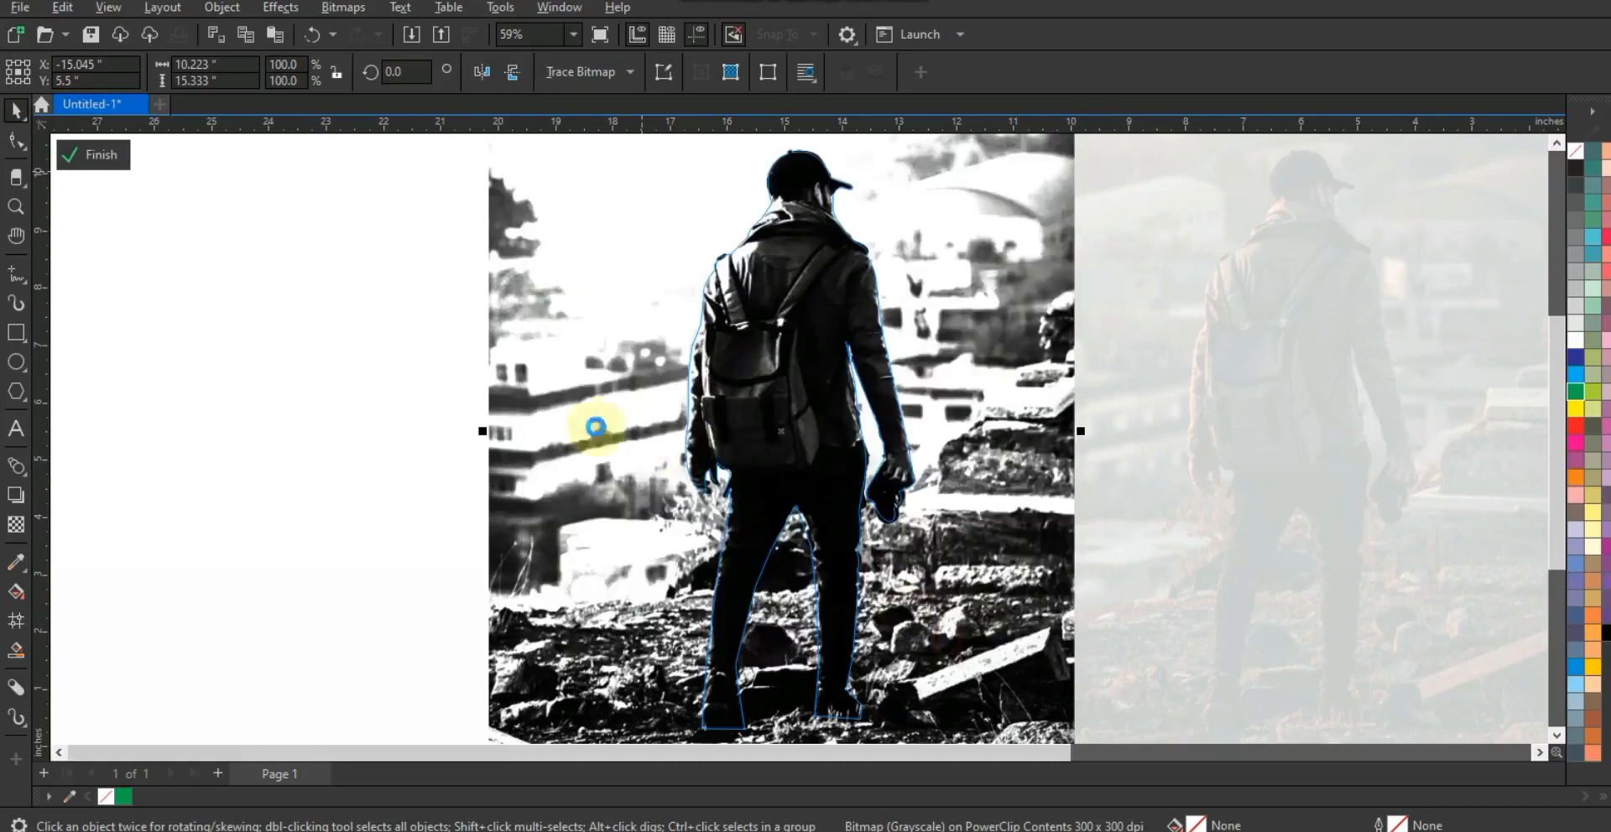
Step: Outline-trace the black-and-white bitmap as a low quality image with detail 98, smoothing 25 and corner smoothness 0
right_click(824, 229)
mouse_move(1037, 340)
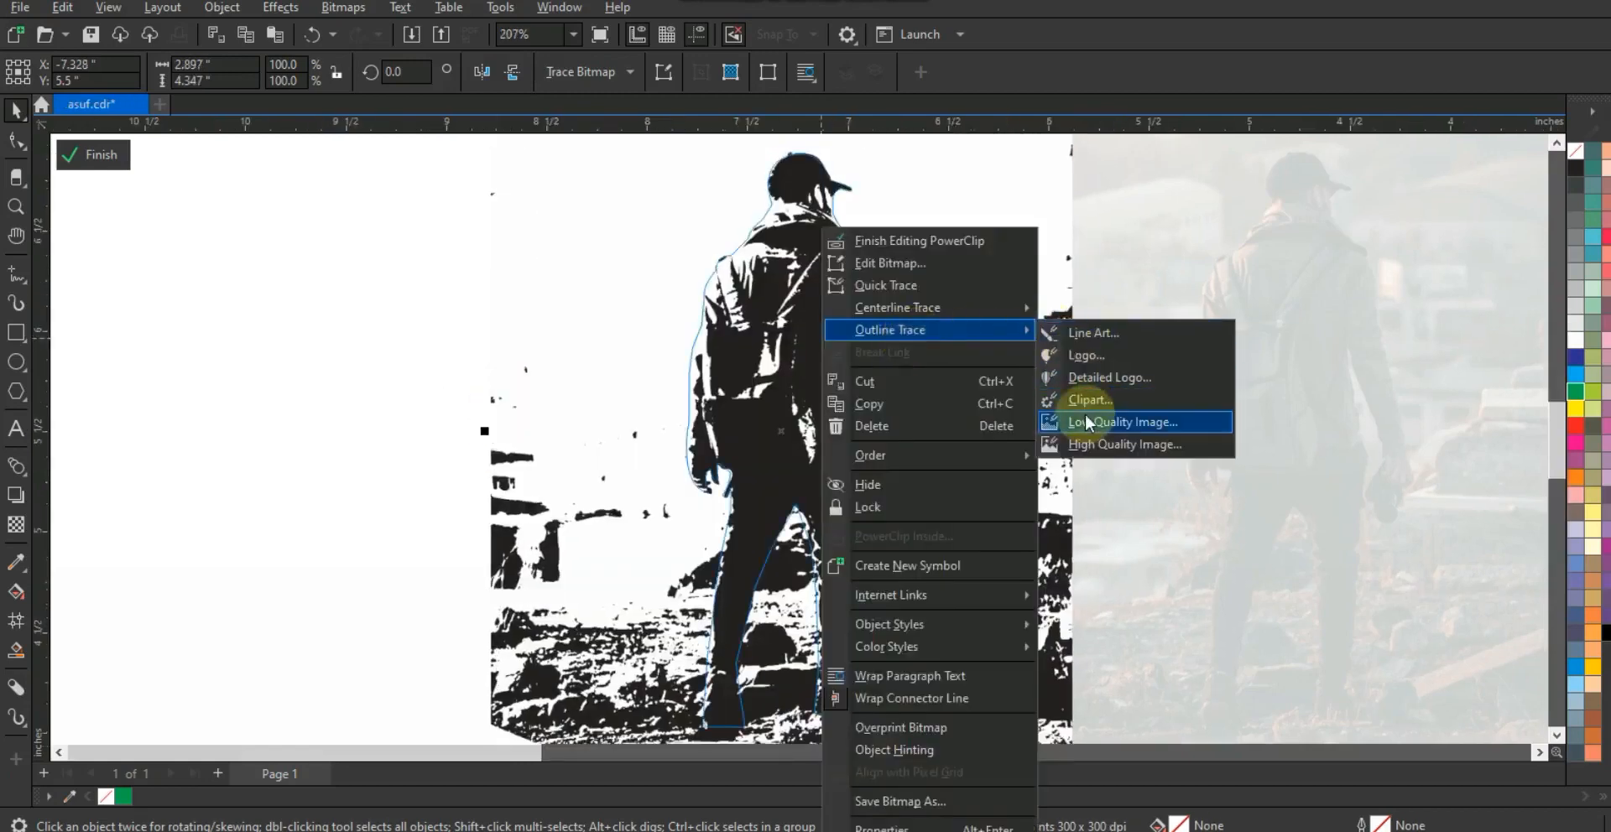
click(1085, 420)
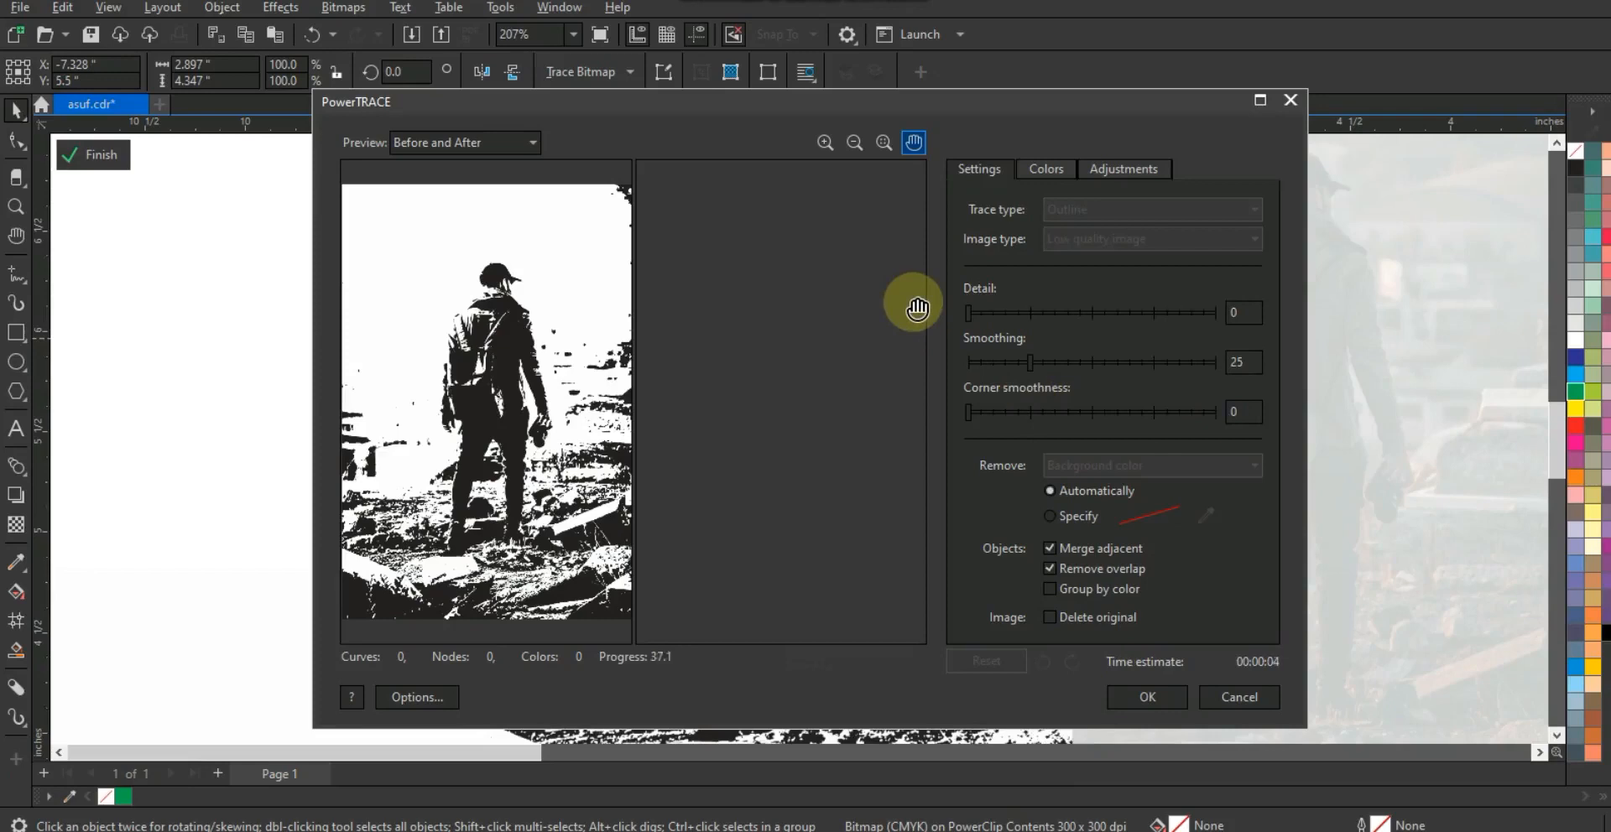
drag(968, 312, 1212, 314)
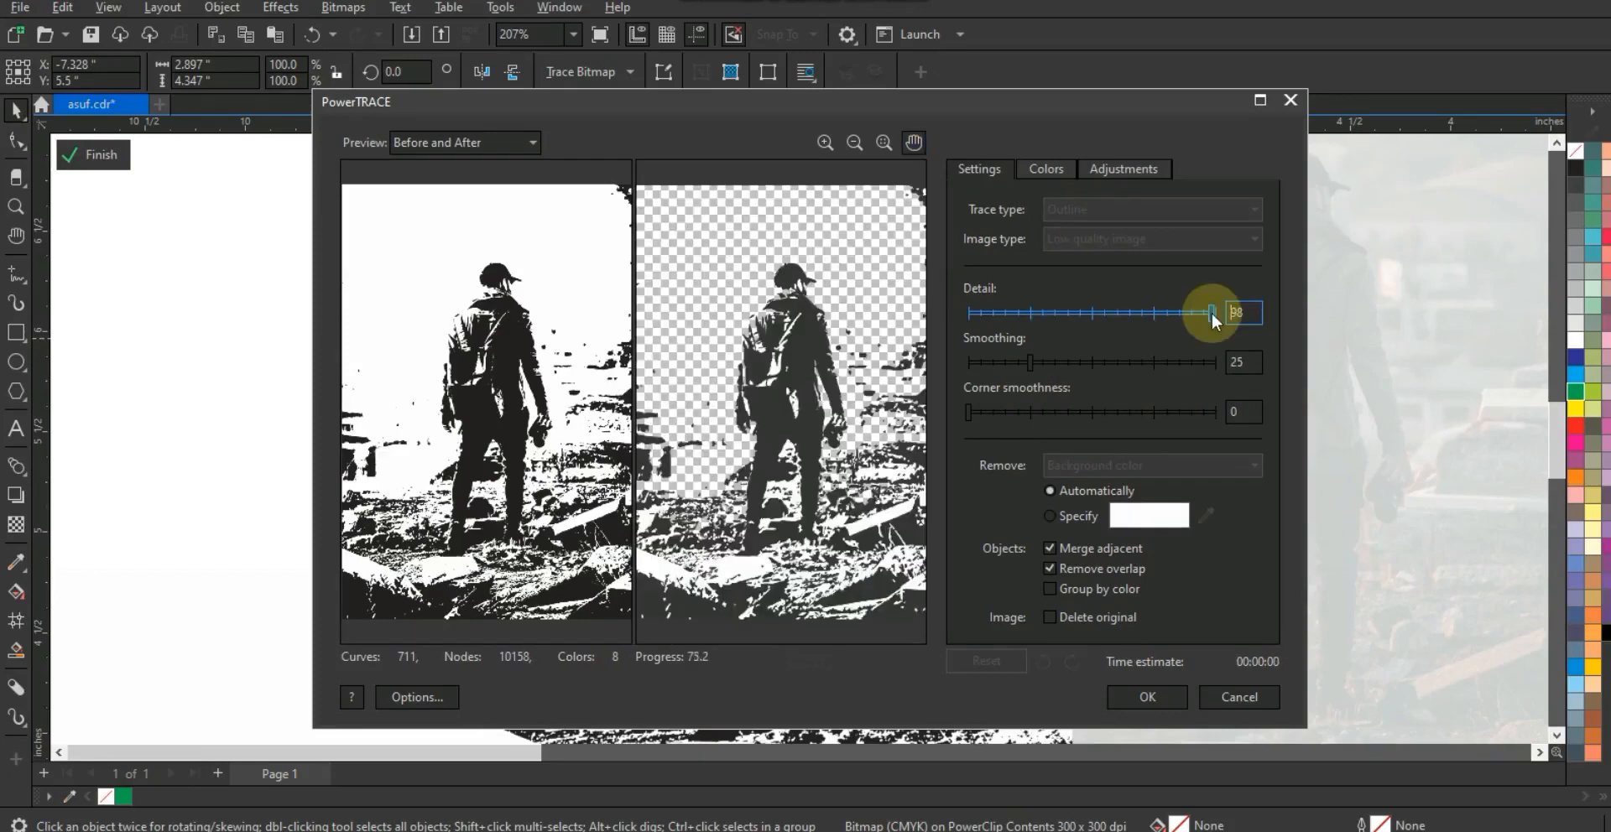
click(1132, 695)
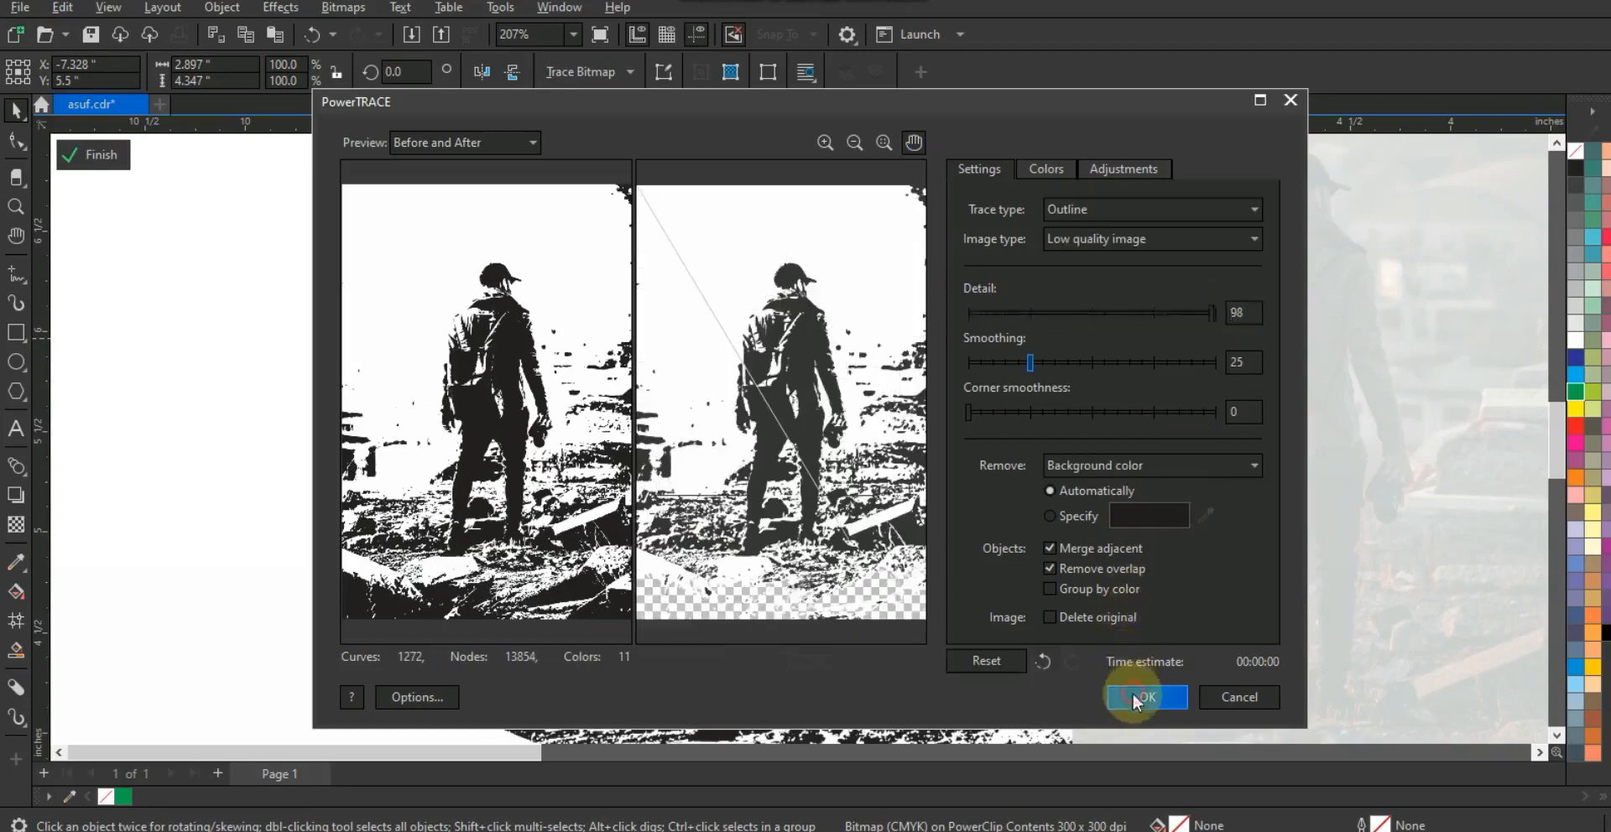
Step: Finish editing the PowerClip contents and remove the green outline from the clipped figure
click(460, 284)
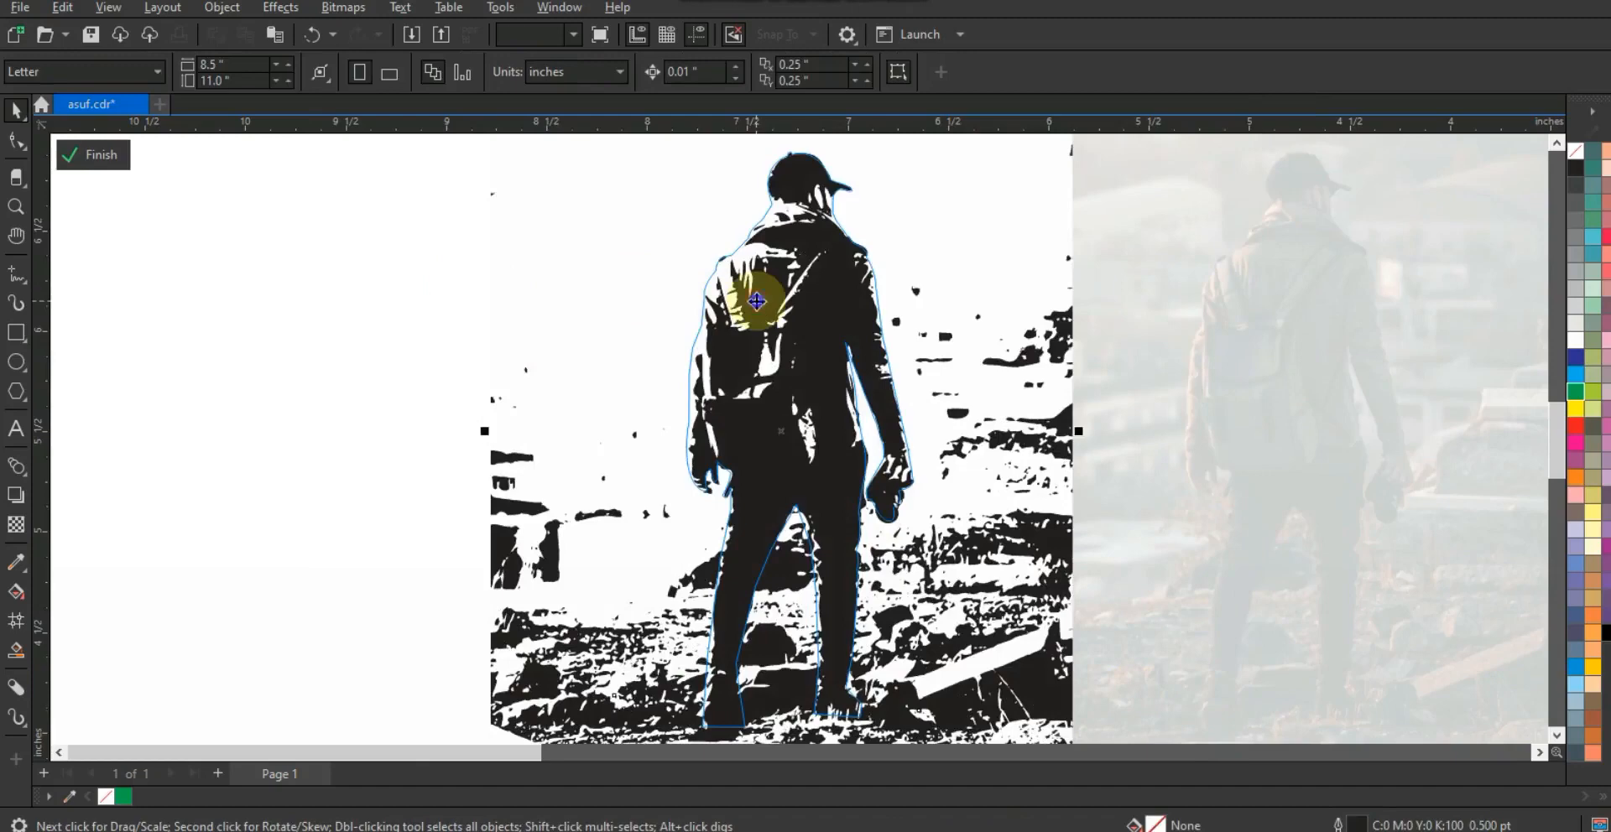
right_click(757, 300)
click(922, 310)
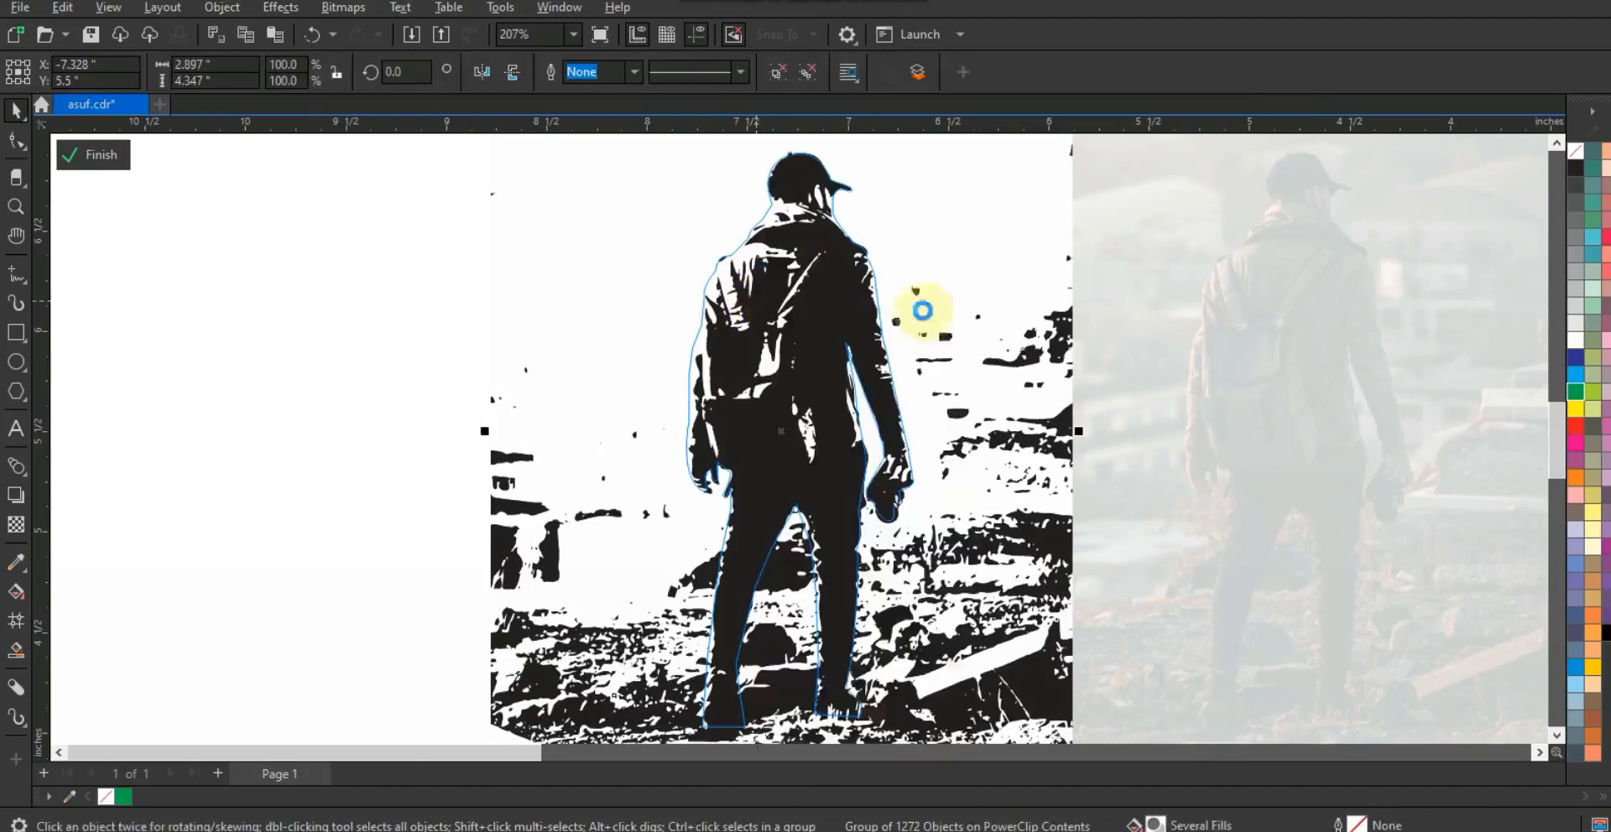
right_click(1575, 157)
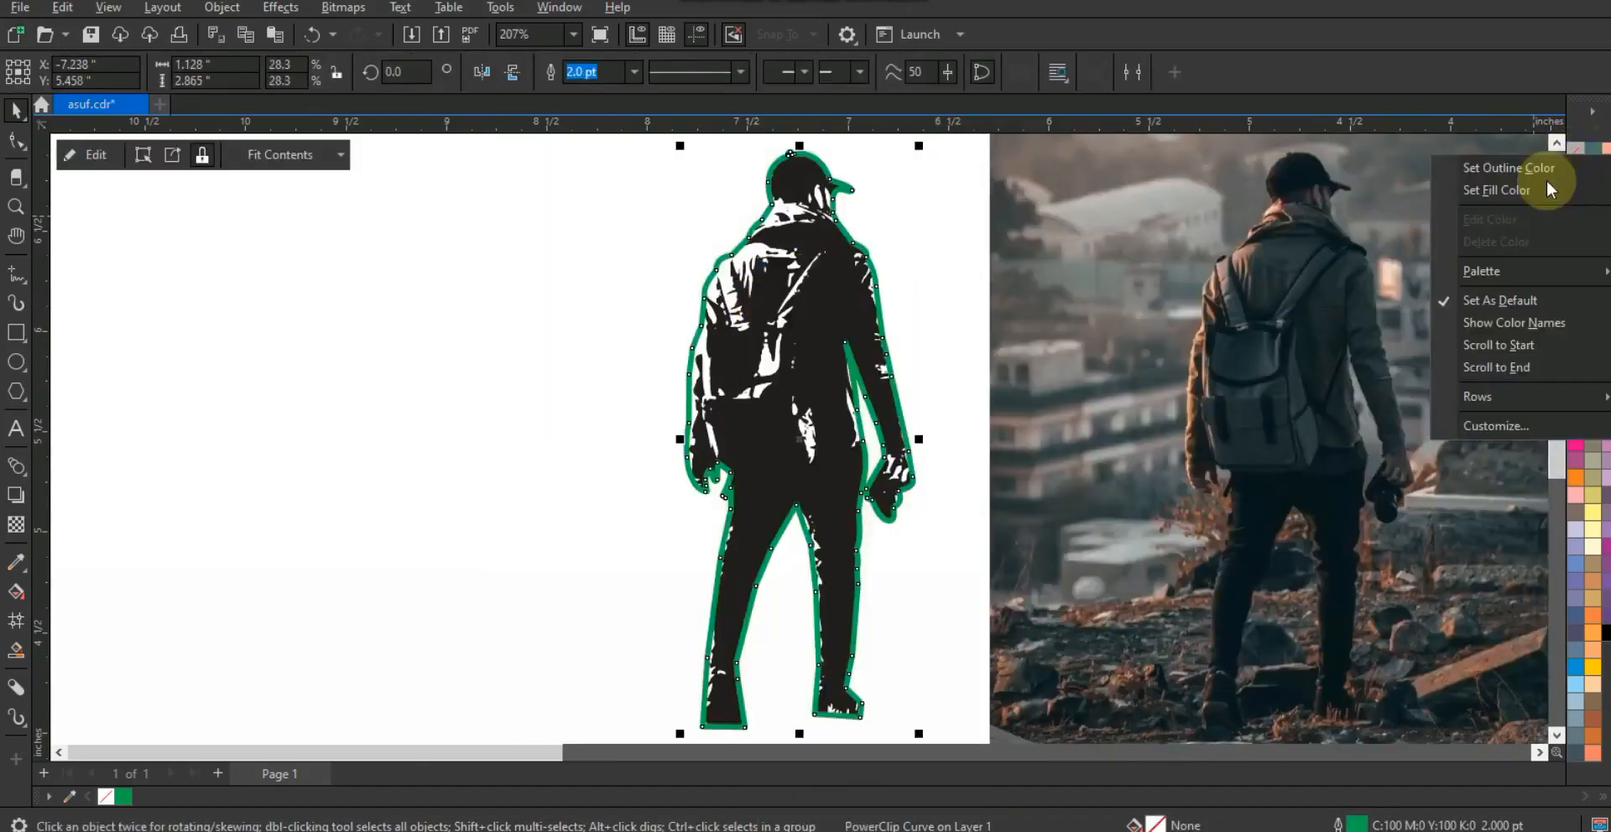
click(1548, 174)
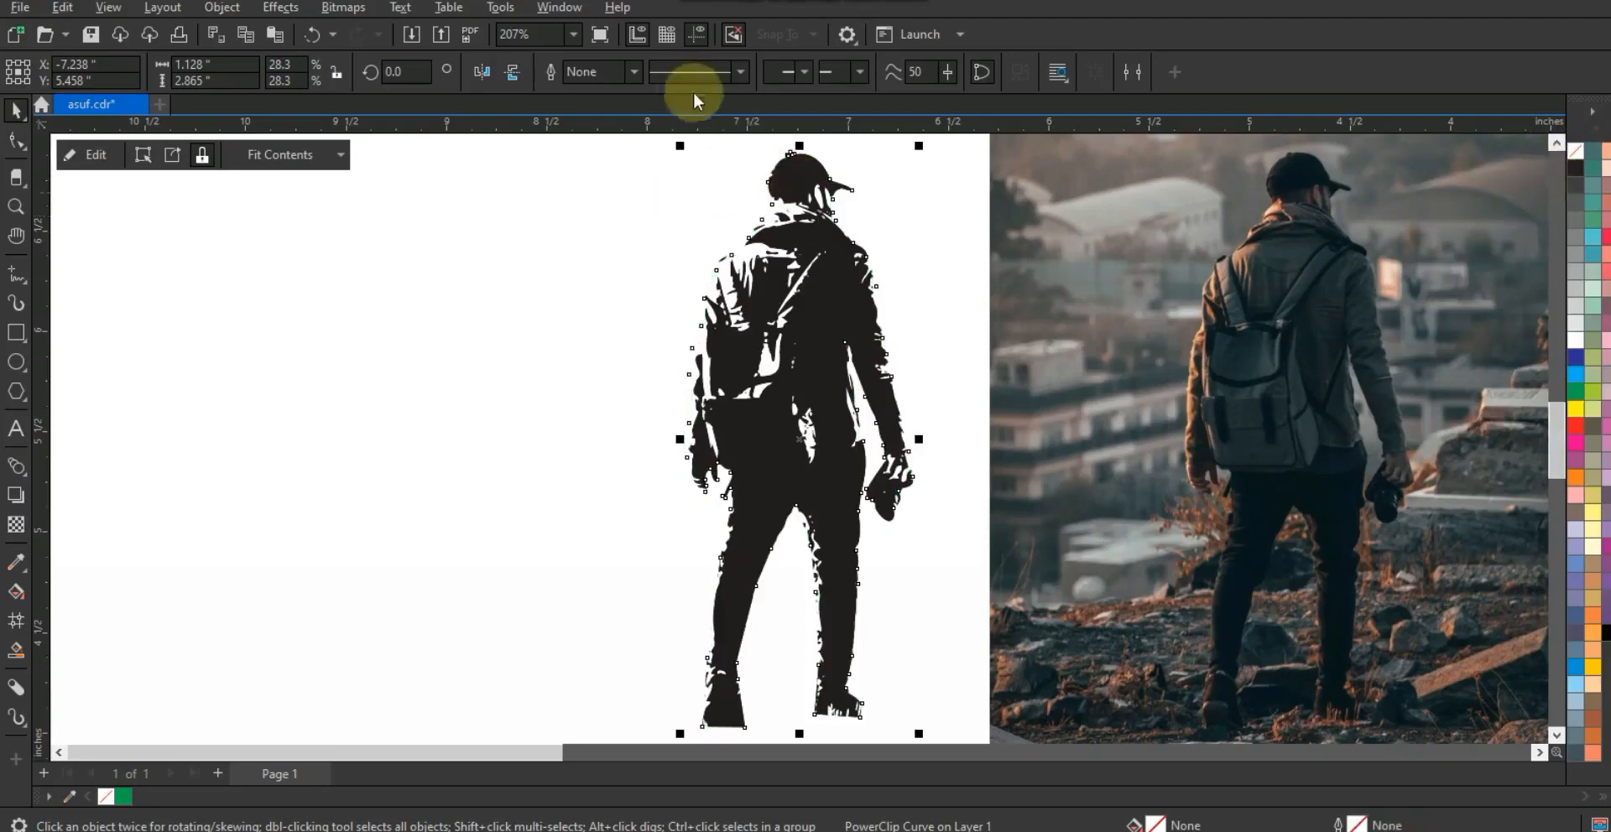
Step: Give the clipped man figure a 1.0 pt black outline and deselect it
click(631, 72)
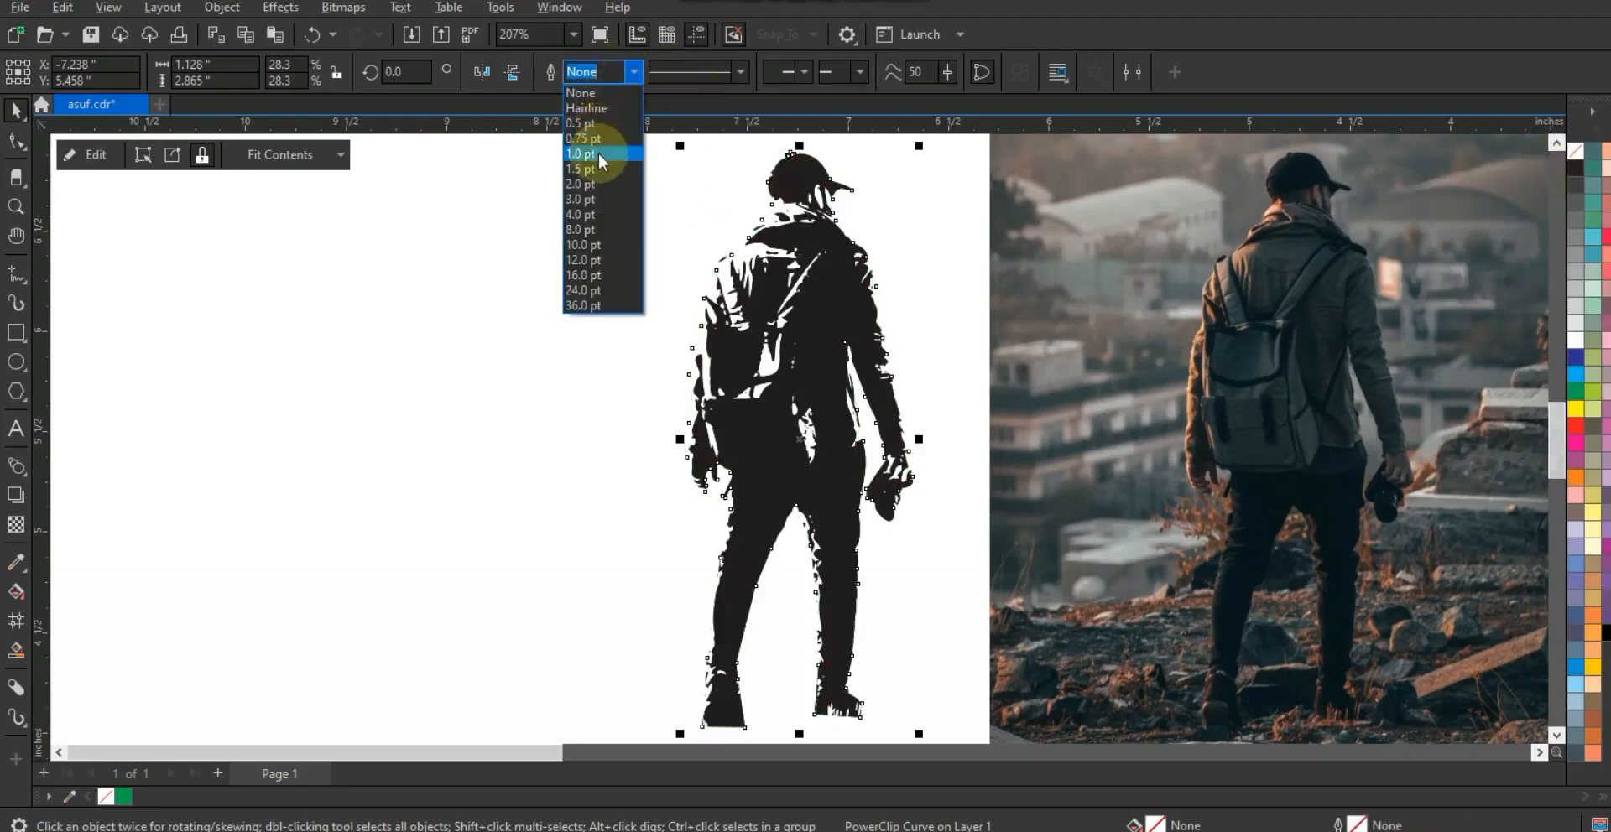
click(598, 154)
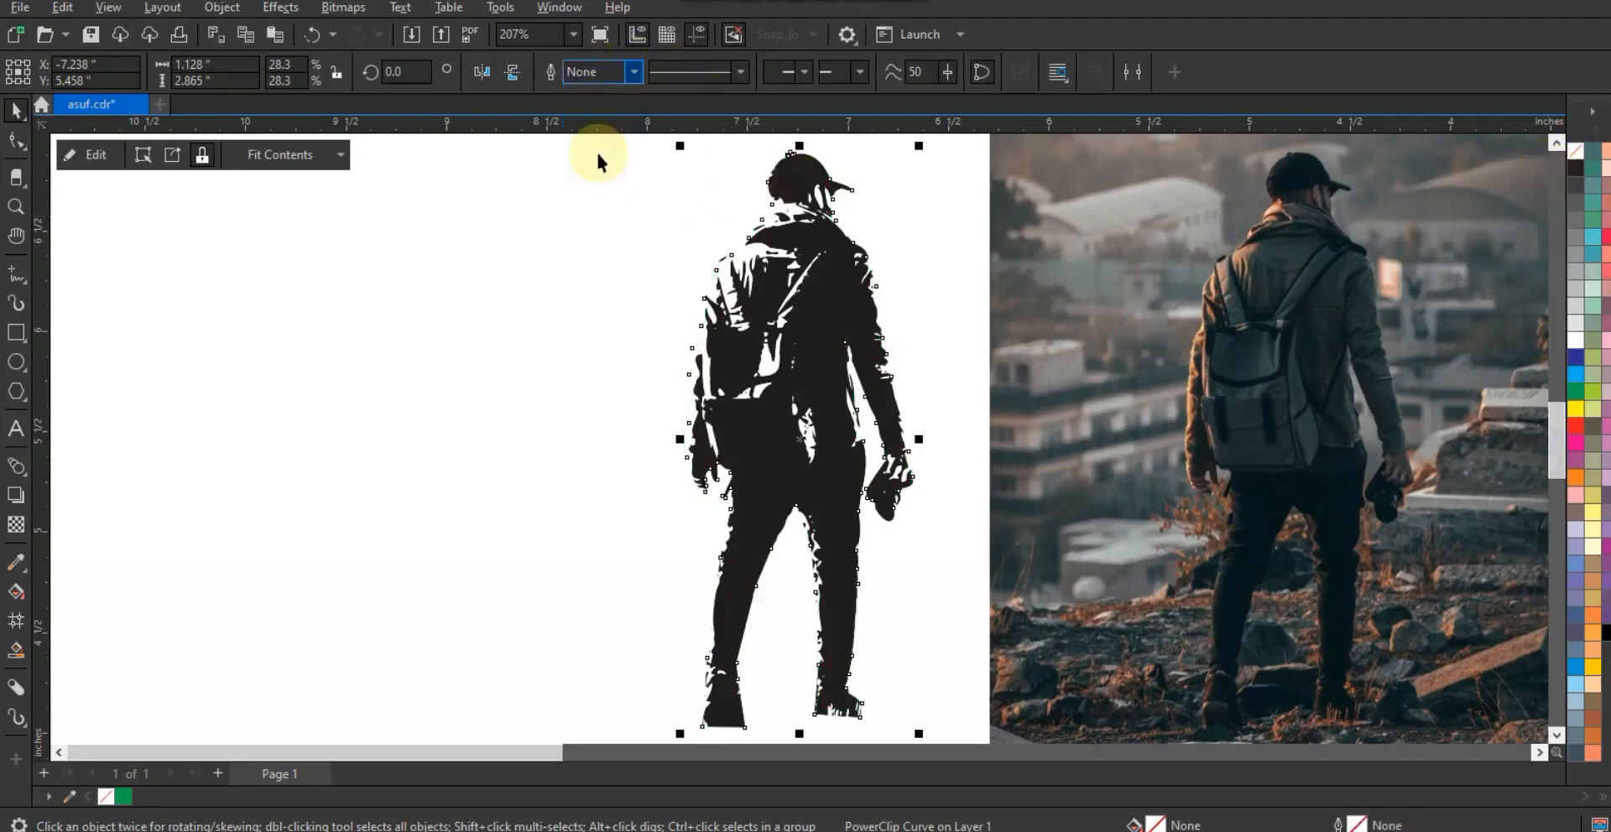
right_click(1605, 635)
click(1475, 353)
click(497, 379)
click(757, 375)
key(F4)
click(587, 629)
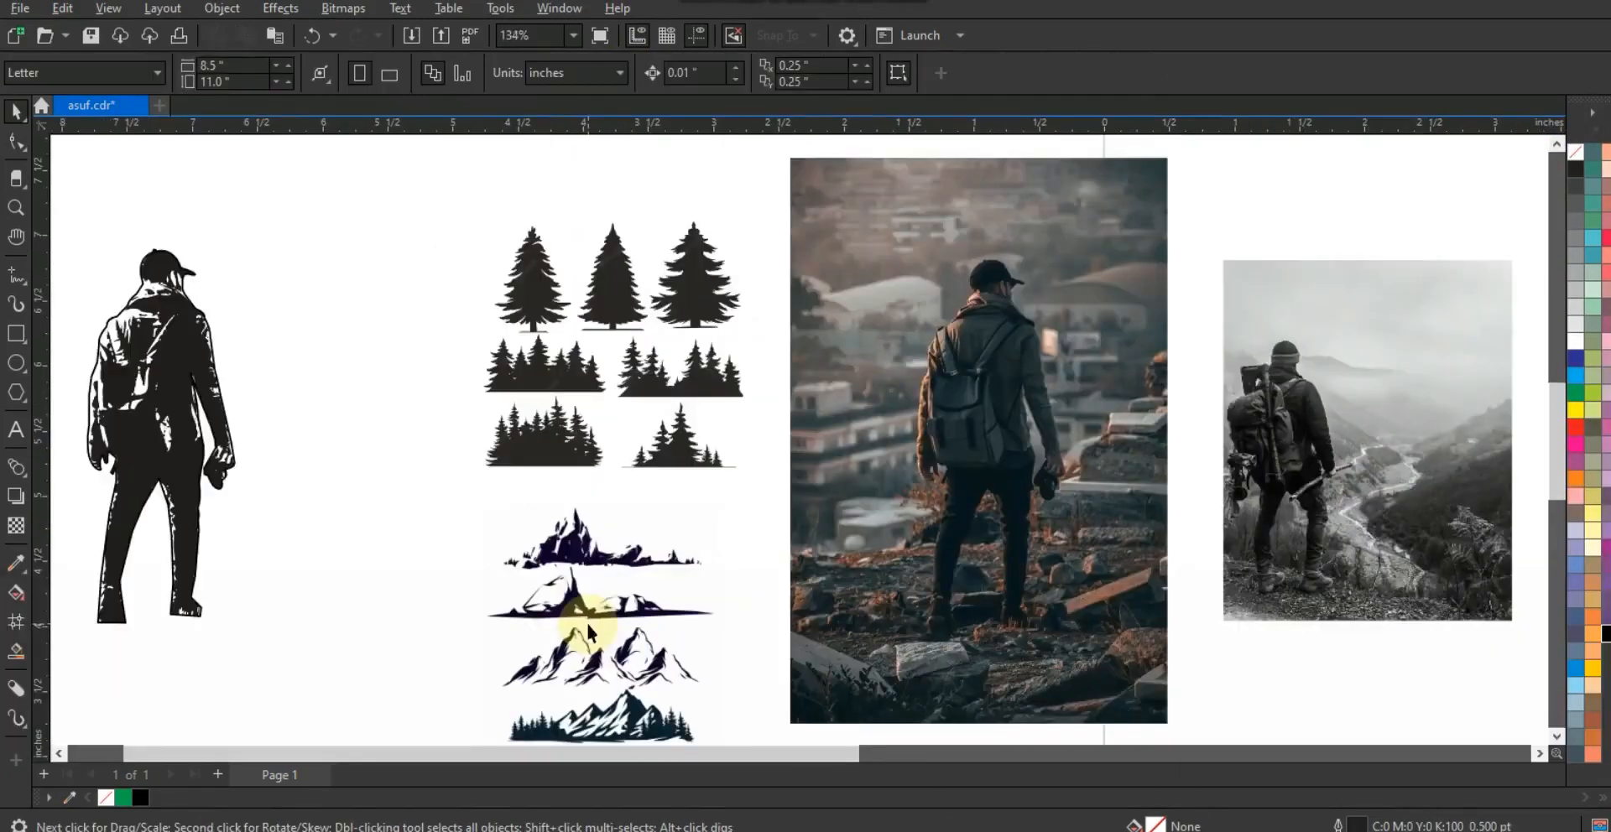
Step: Outline-trace the tree silhouettes bitmap as a low quality image with detail 48, smoothing 25 and corner smoothness 0
click(587, 388)
key(shift+F2)
key(F3)
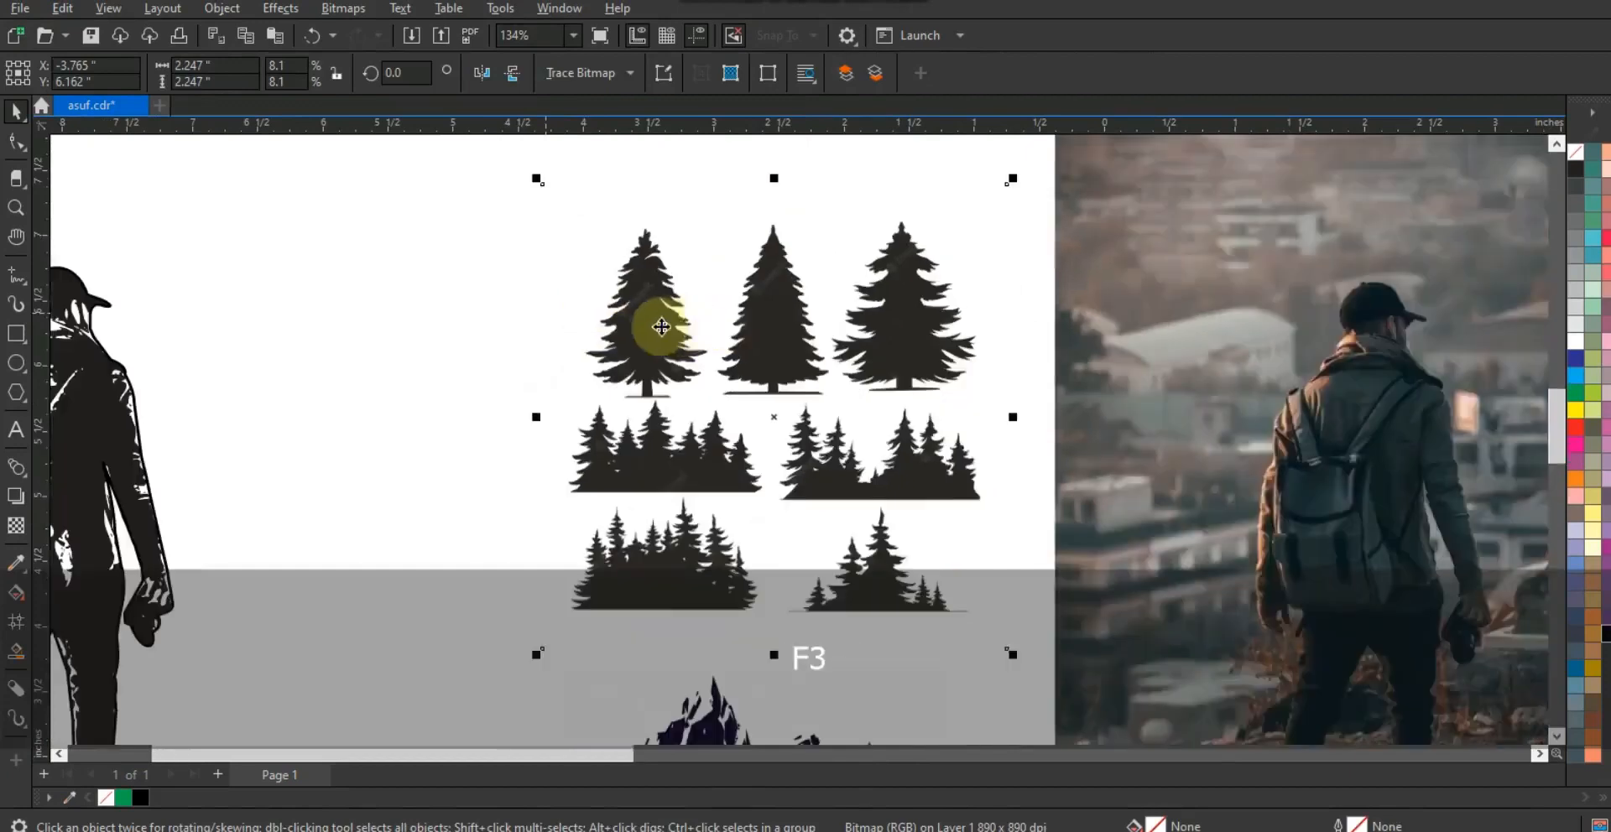
right_click(658, 332)
mouse_move(737, 334)
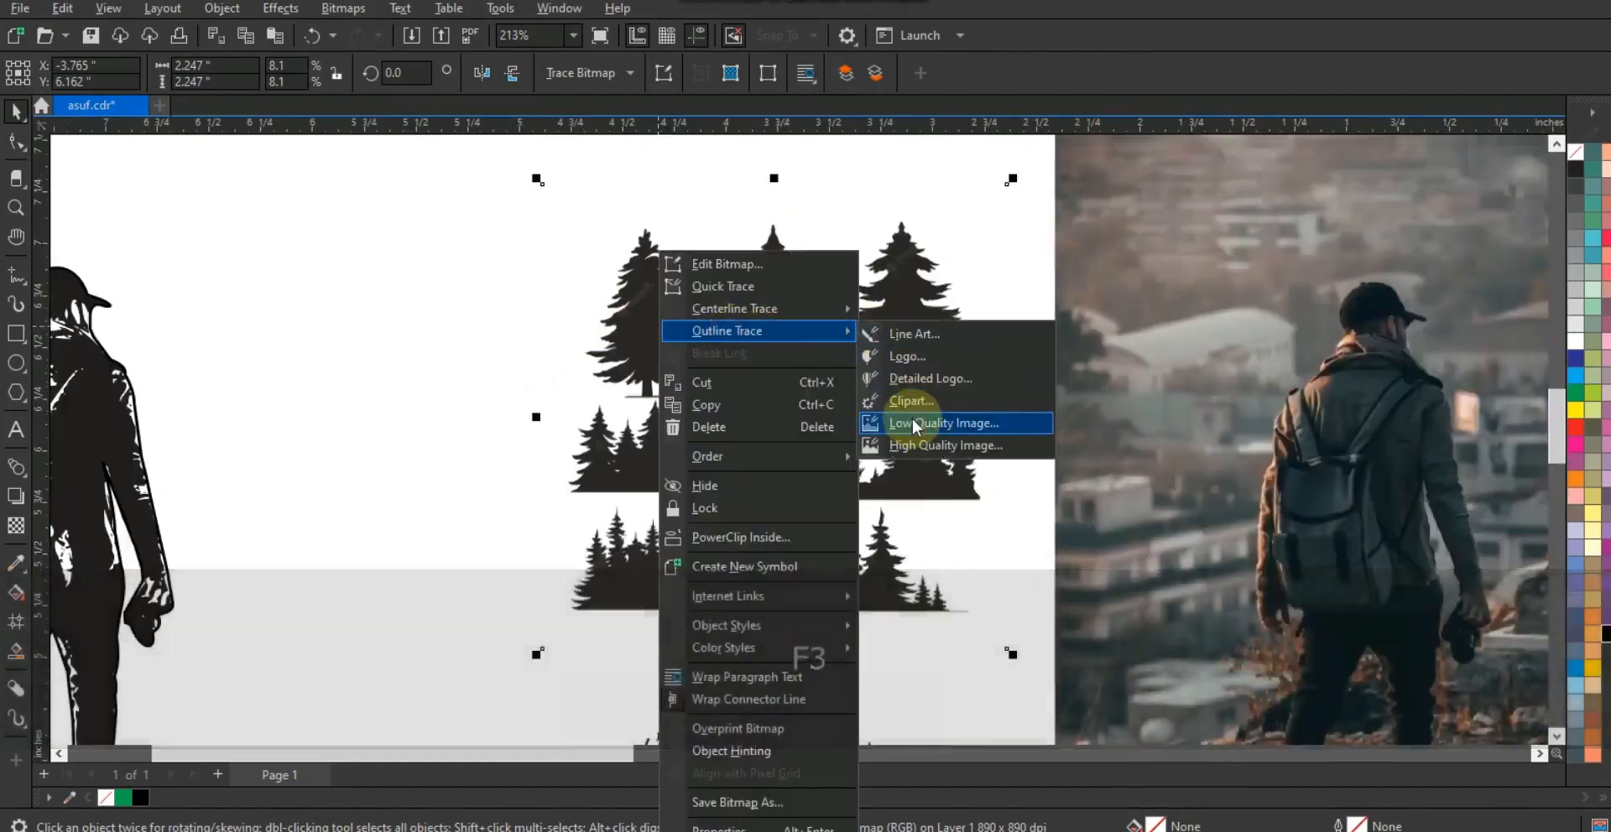
click(913, 418)
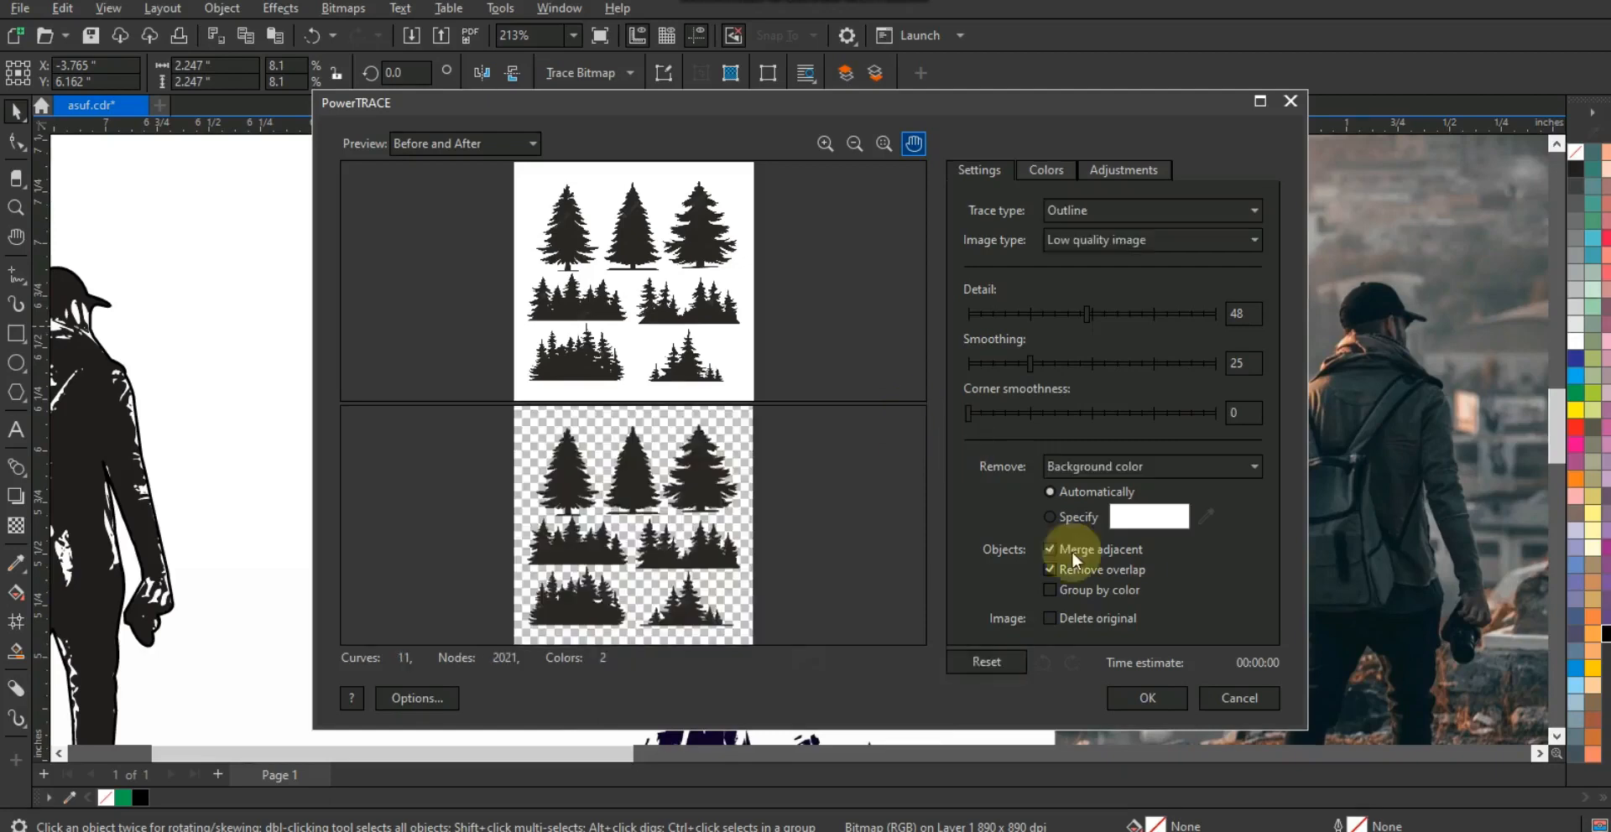
click(1143, 698)
Step: Ungroup the traced trees and keep only the first single tree, deleting the remaining trees
click(903, 476)
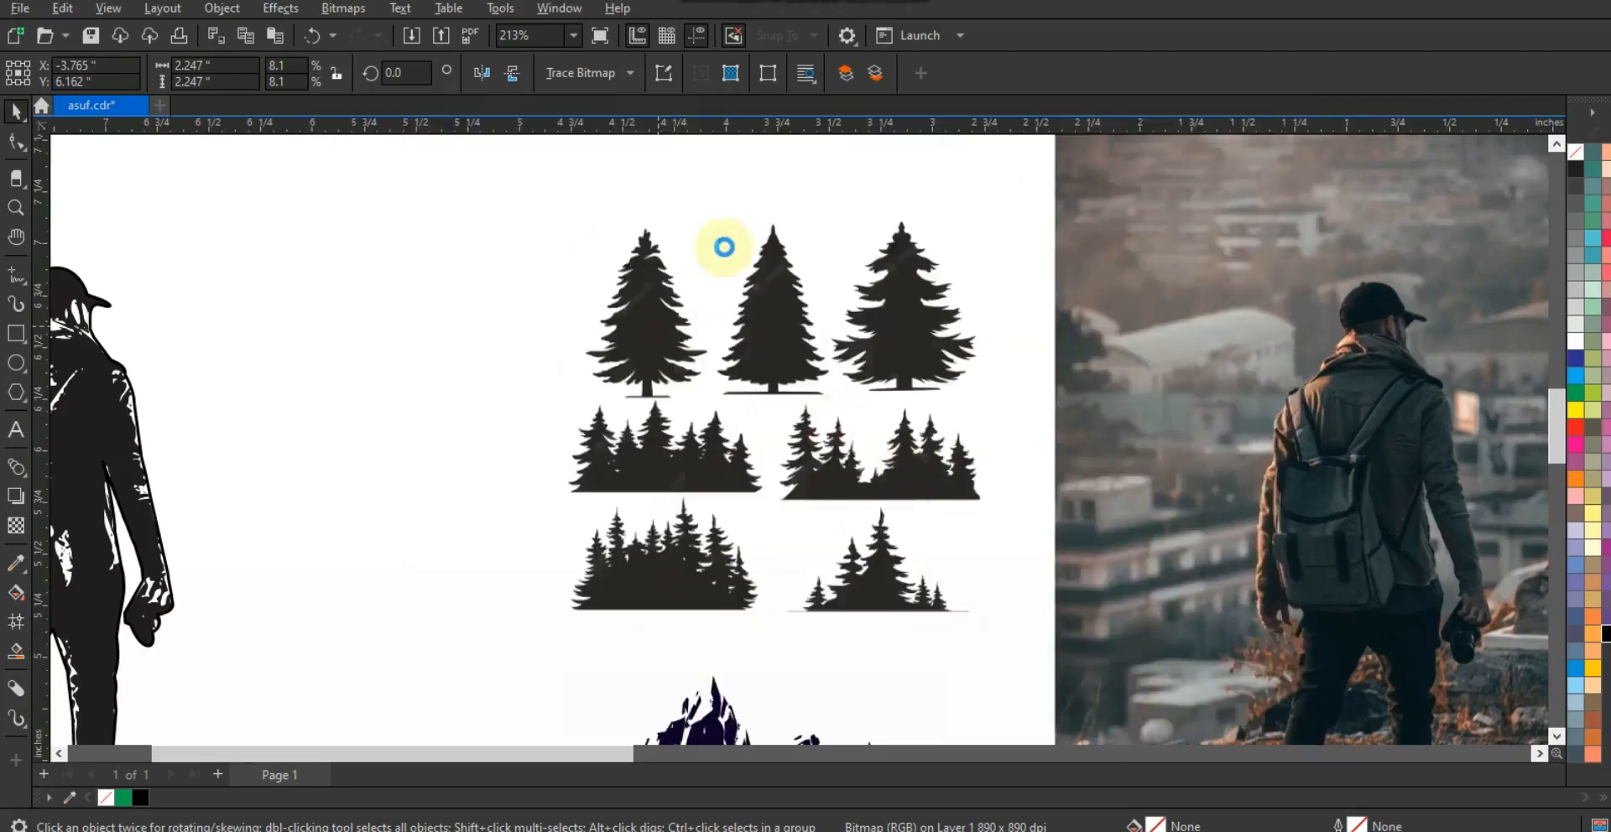
click(778, 74)
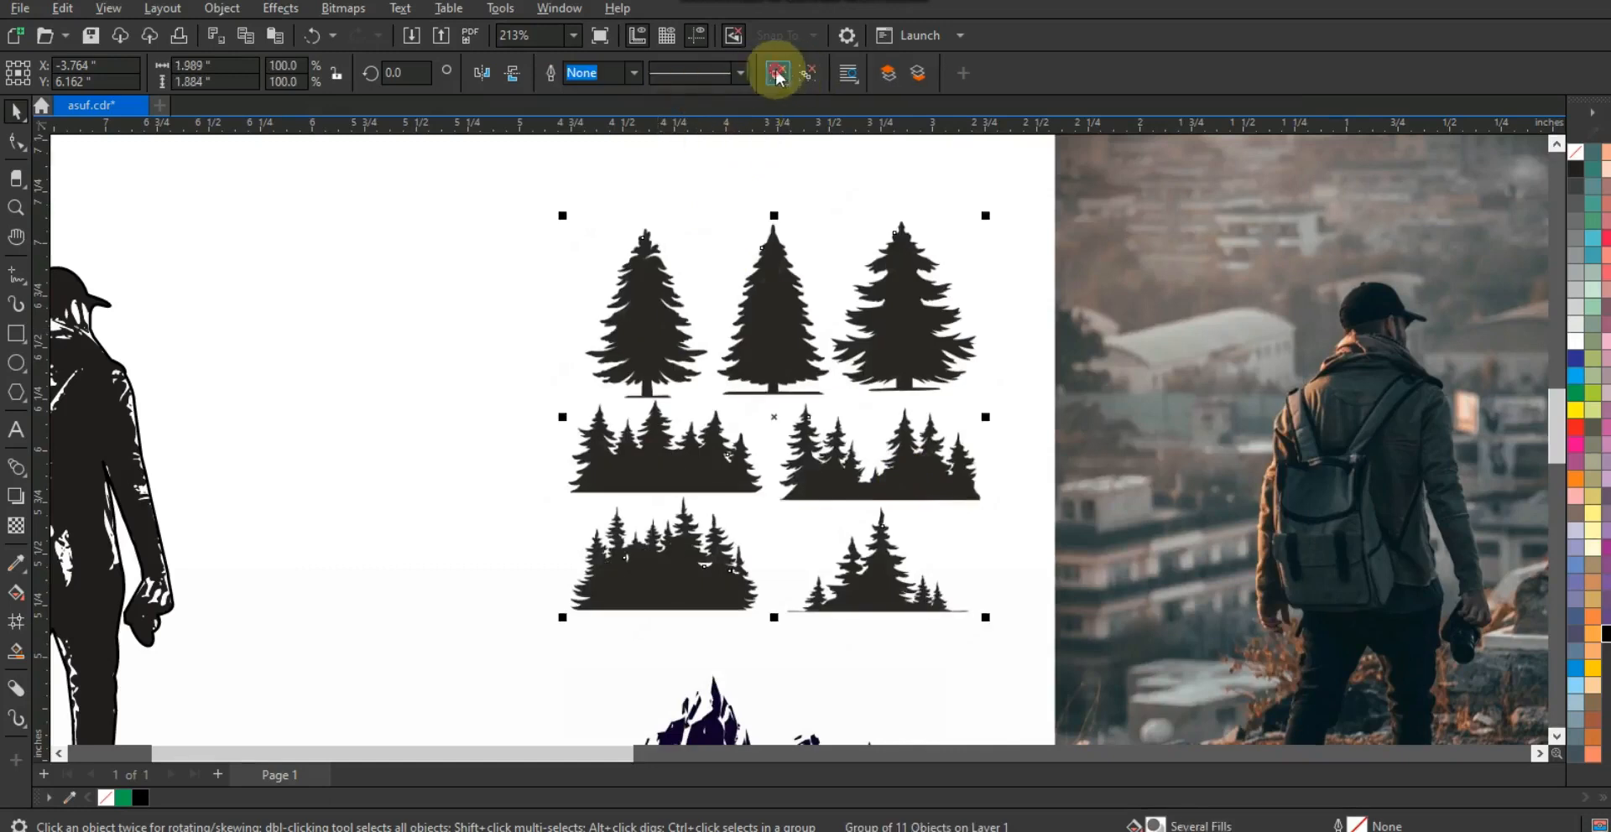
click(455, 281)
drag(628, 371, 358, 370)
drag(454, 162, 1026, 653)
key(Delete)
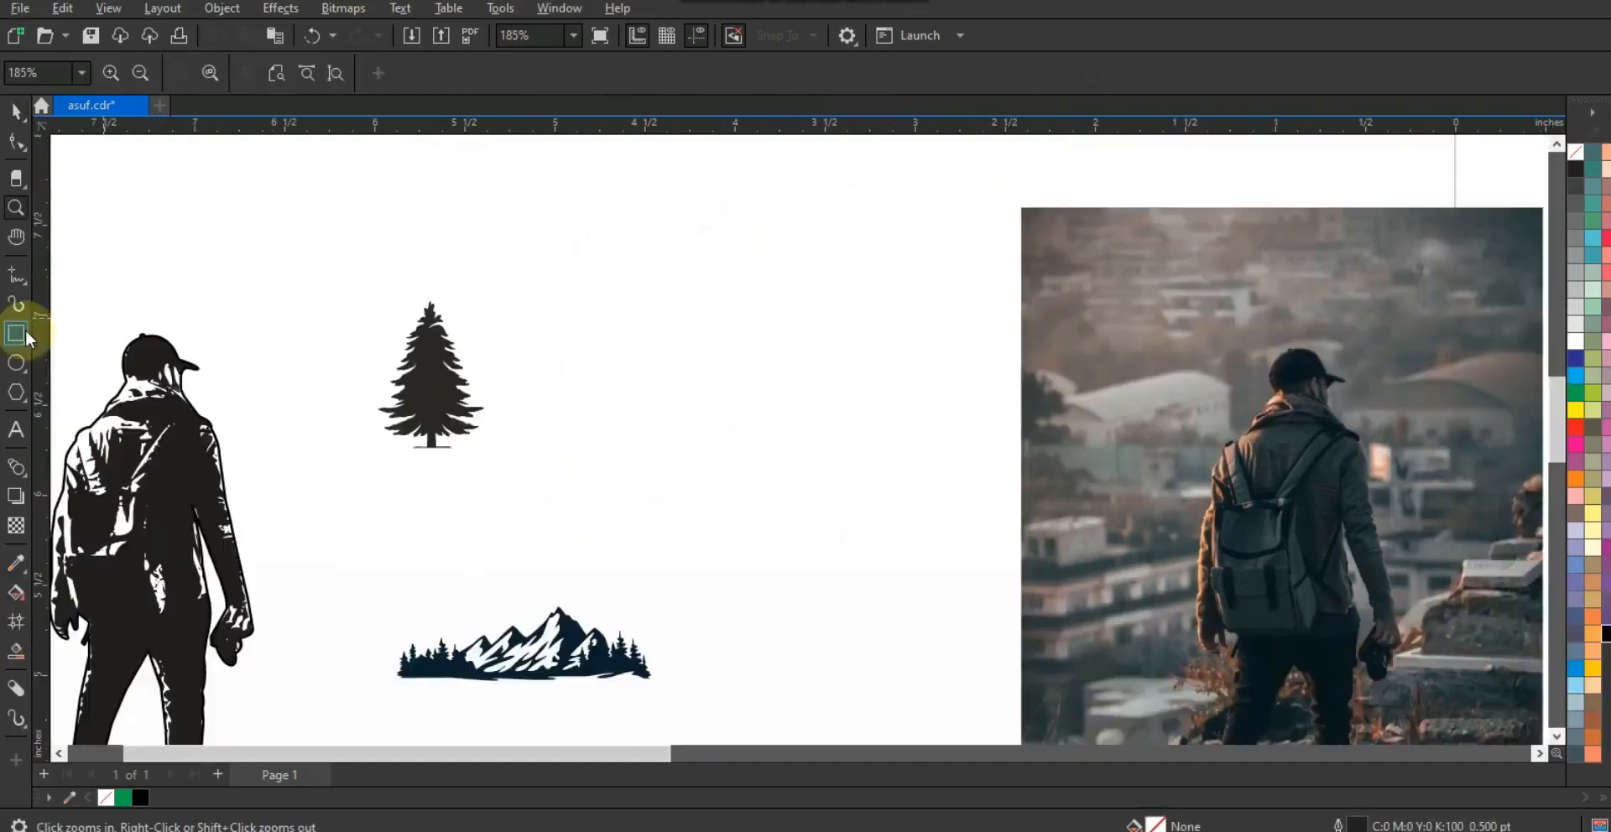
Step: Draw a square between the man figure and the color photo and enlarge it to about 3.695 in per side
click(19, 333)
drag(534, 186, 802, 669)
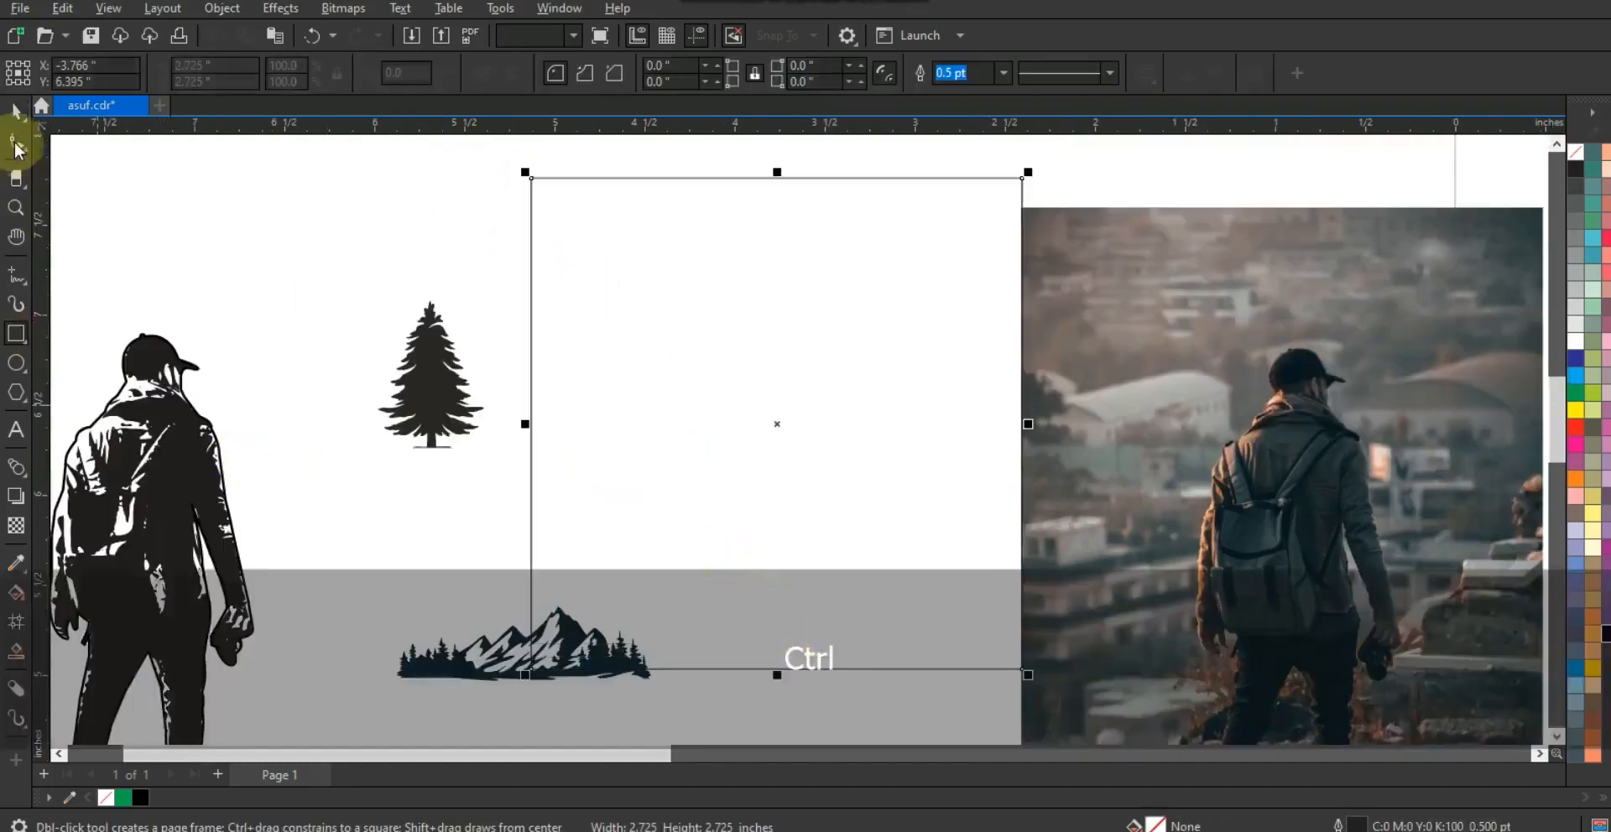
click(15, 111)
key(F3)
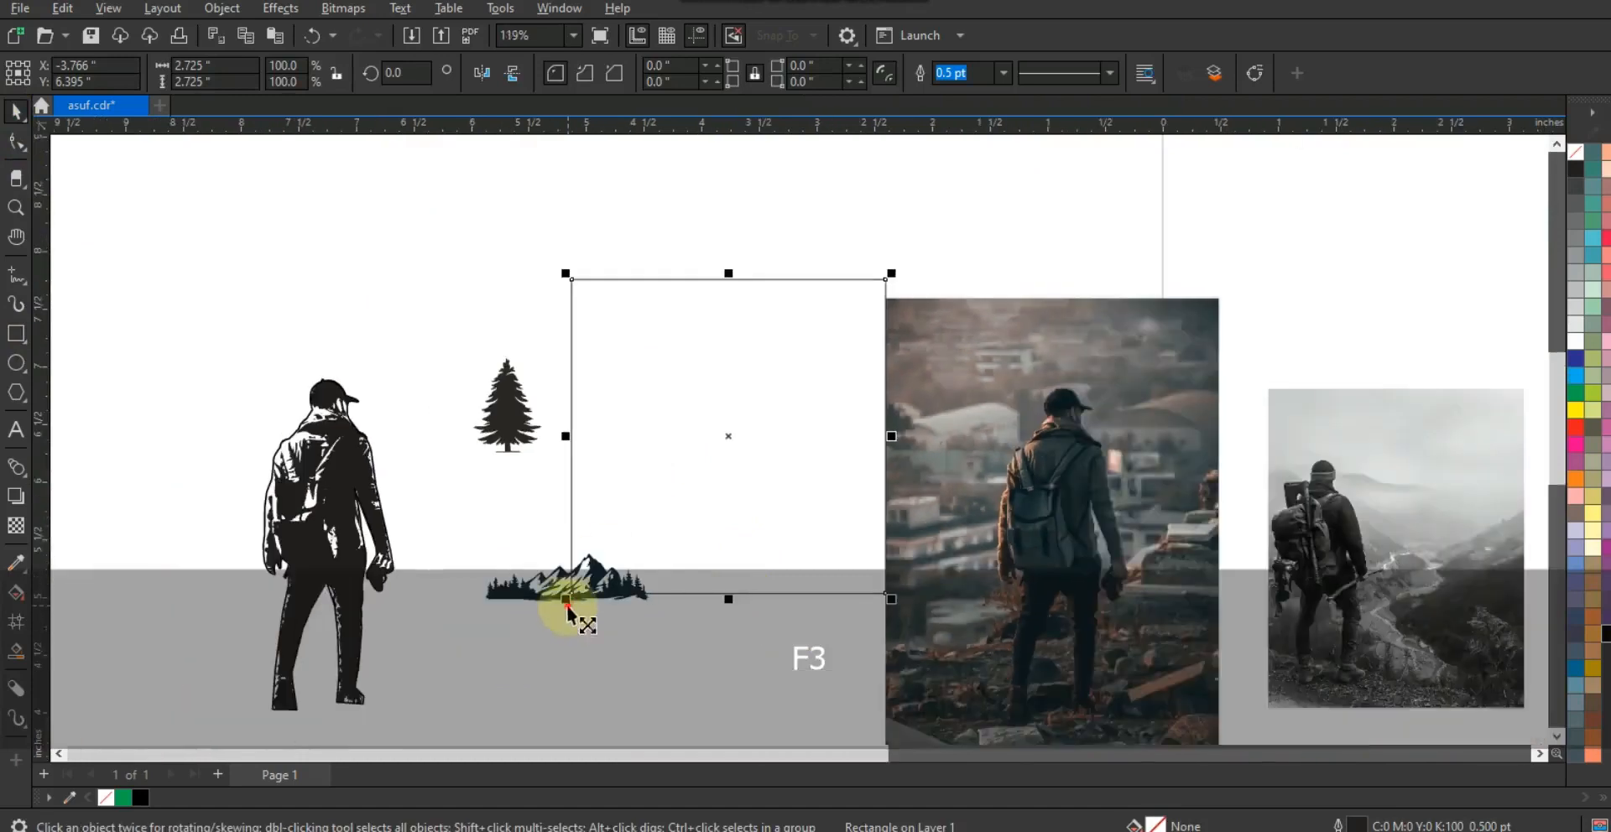
drag(567, 606, 436, 715)
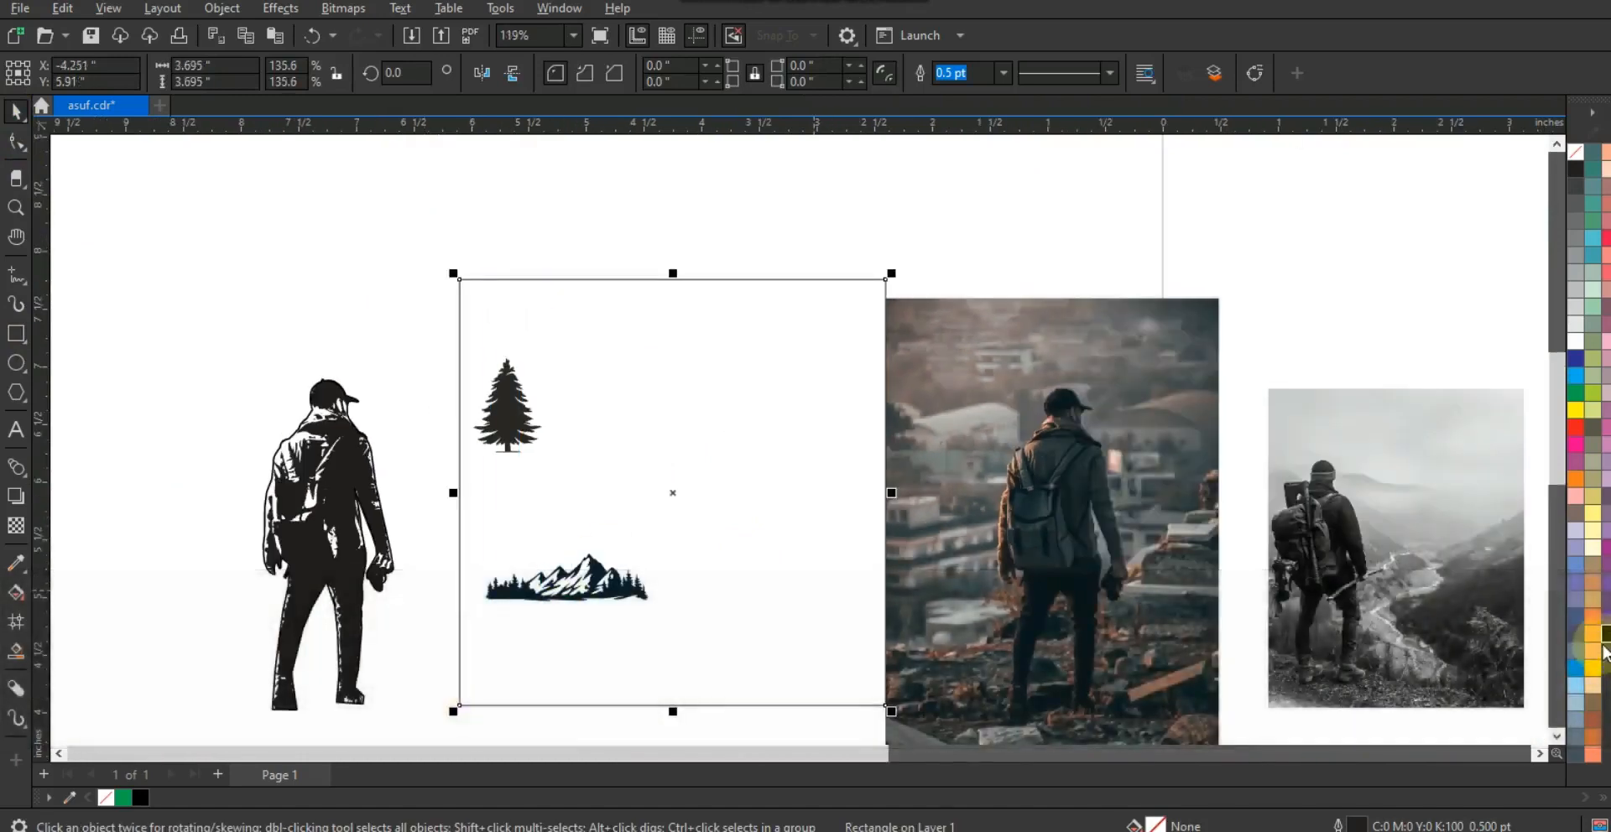
Step: Fill the square with black and send it behind all other objects
click(1605, 635)
key(shift+Page_Down)
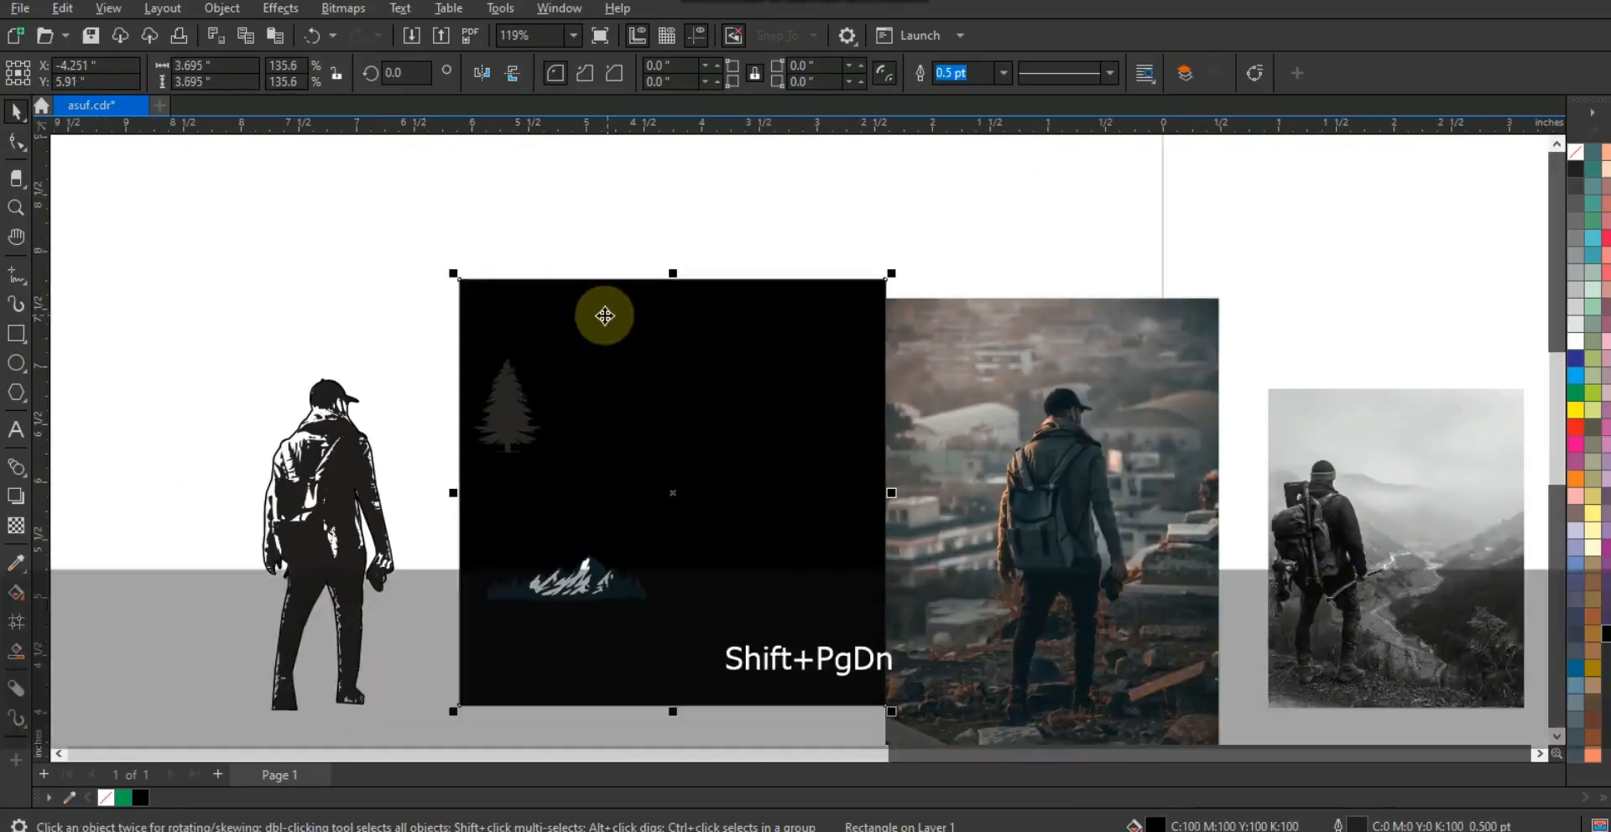
key(Escape)
Step: Move the tree and the small mountain artwork off the black square to the far side of the man figure
click(514, 414)
click(759, 458)
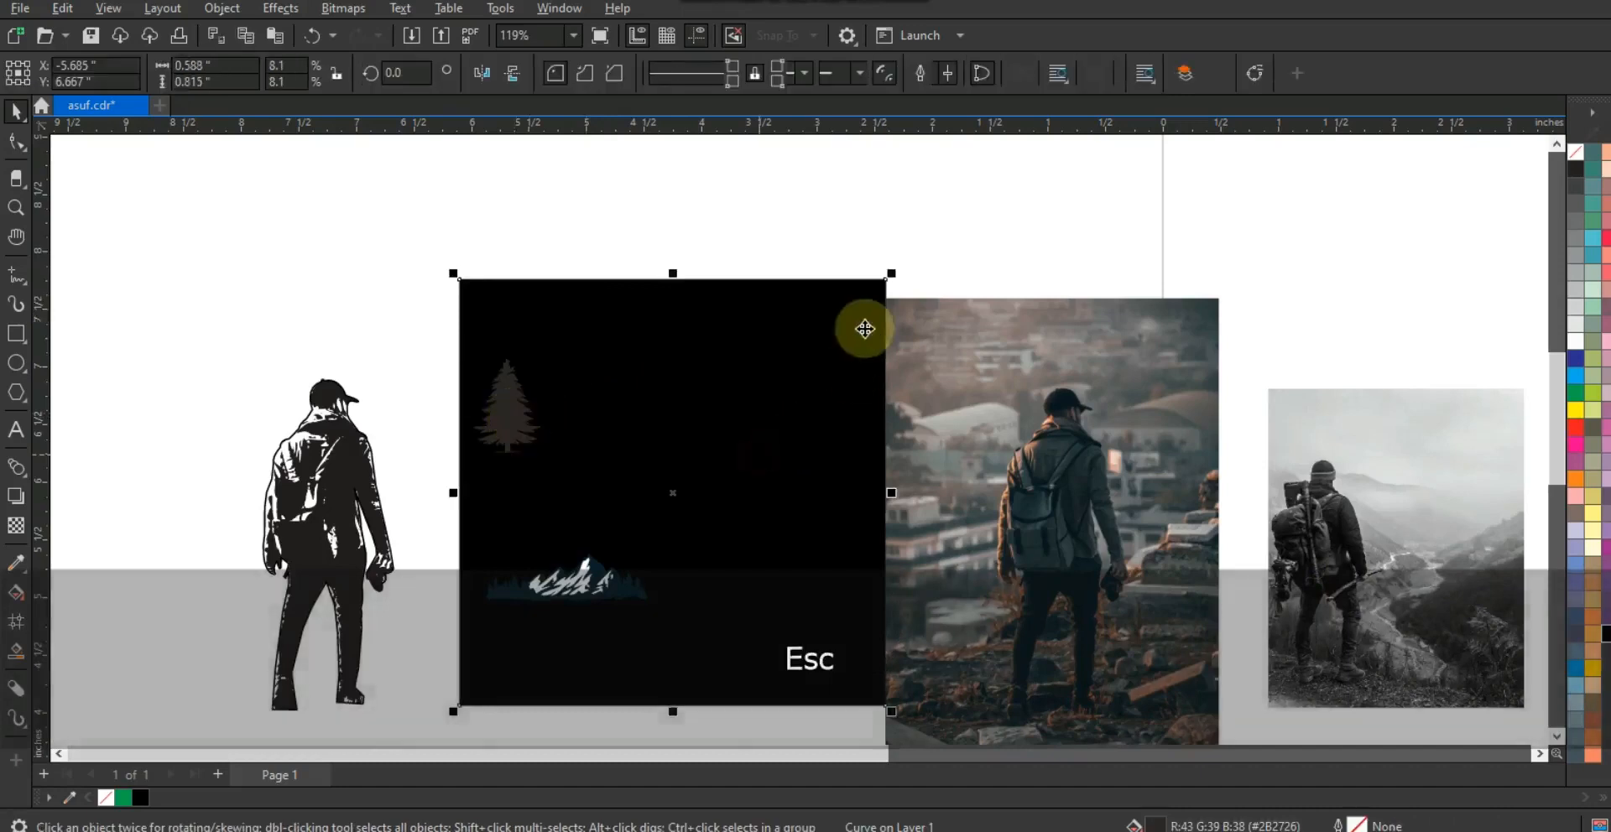
key(shift+F2)
key(Escape)
drag(439, 224, 57, 570)
click(442, 324)
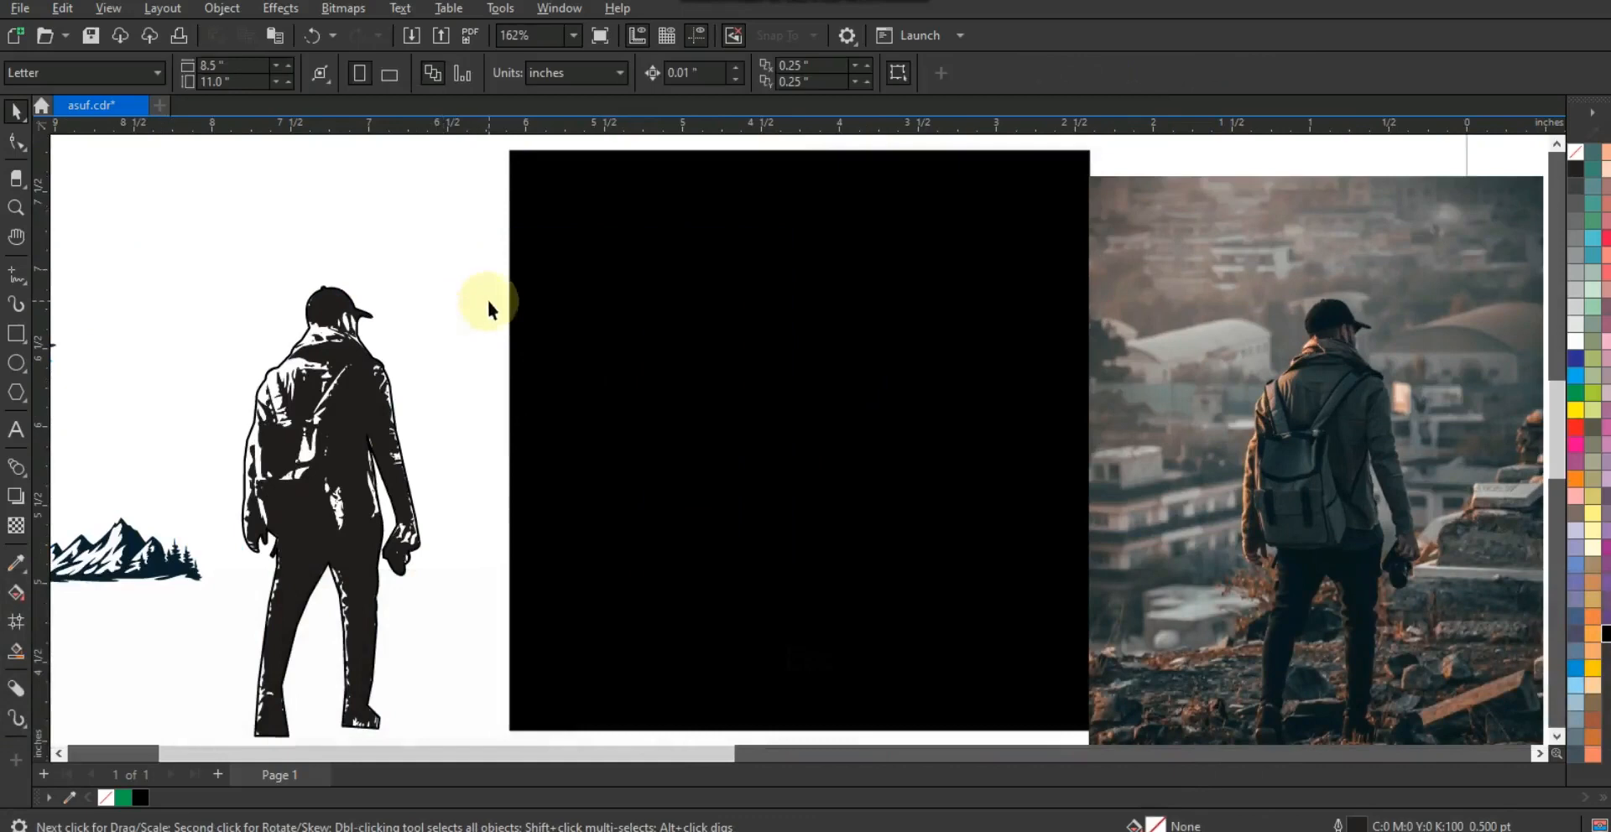
Step: Draw a circle about 2.28 in across on the black square
click(14, 394)
drag(638, 238, 879, 593)
click(15, 111)
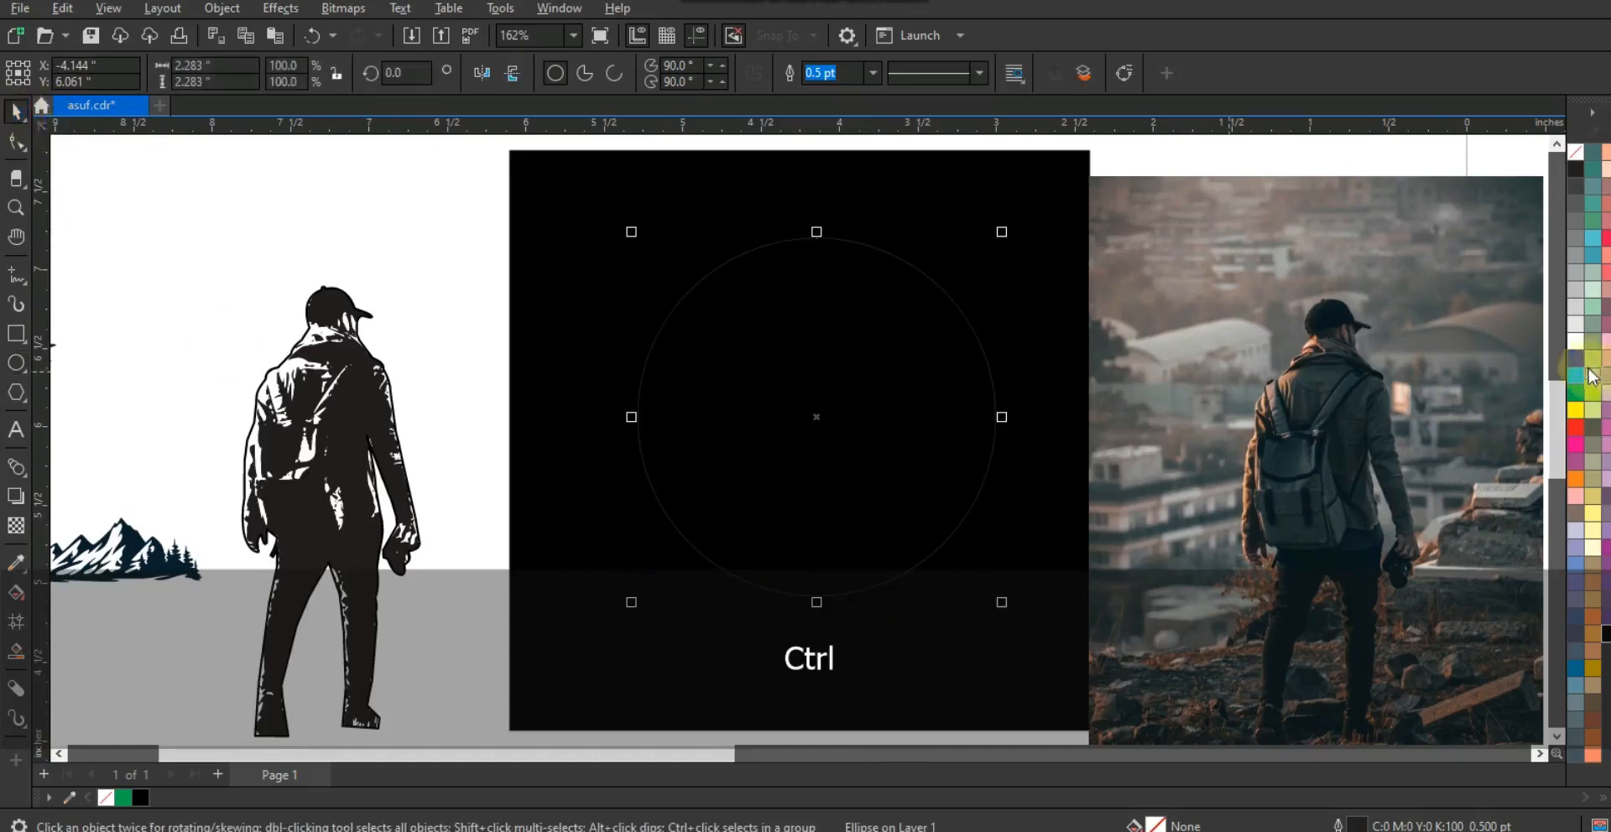
Step: Give the circle a white outline 2 pt wide
right_click(1575, 353)
click(1563, 361)
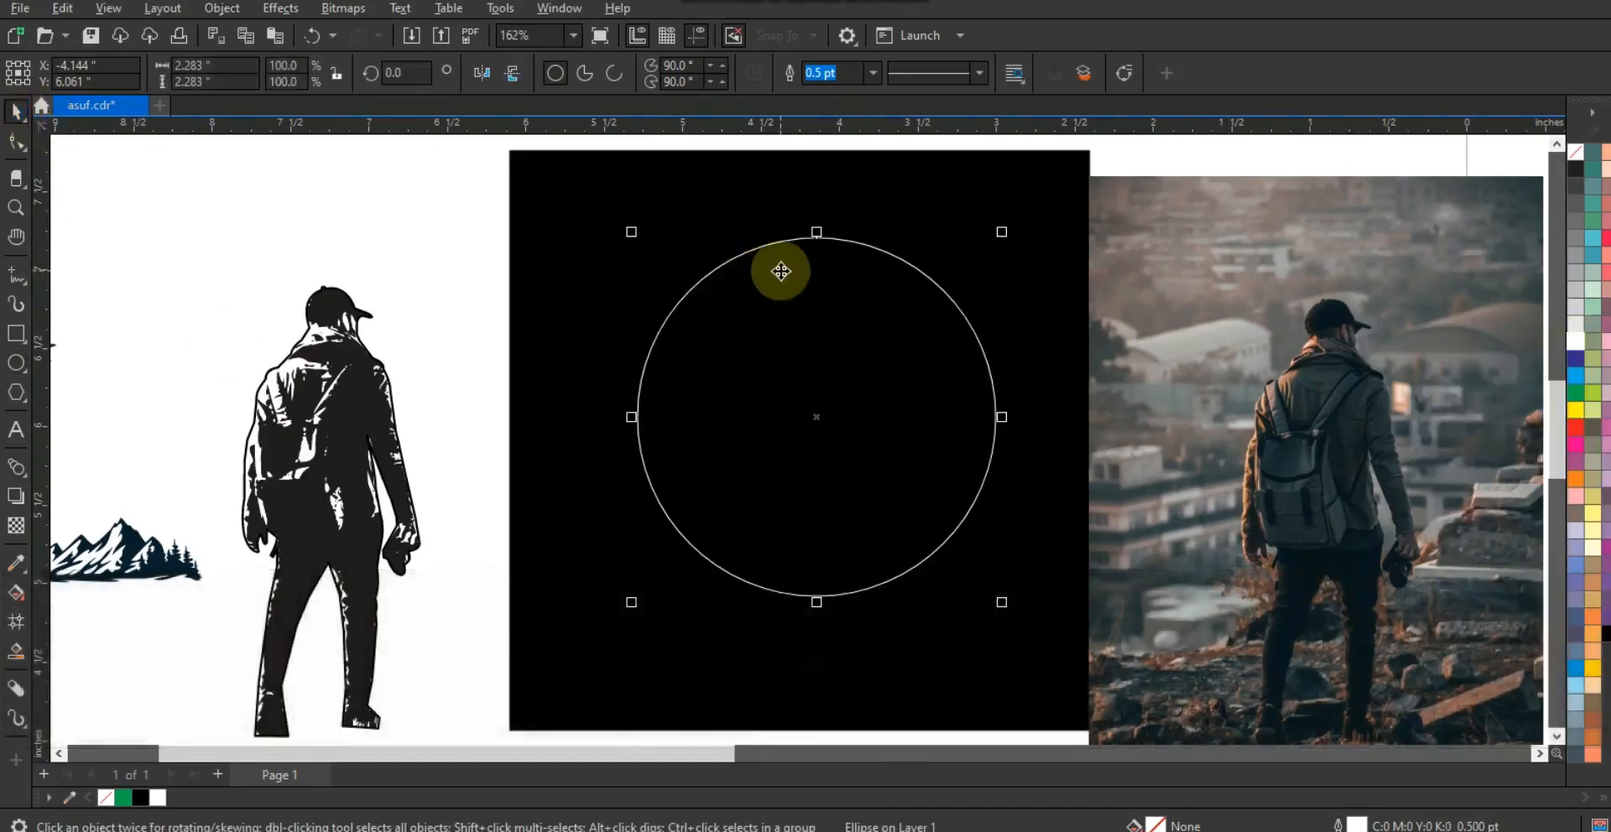
click(872, 73)
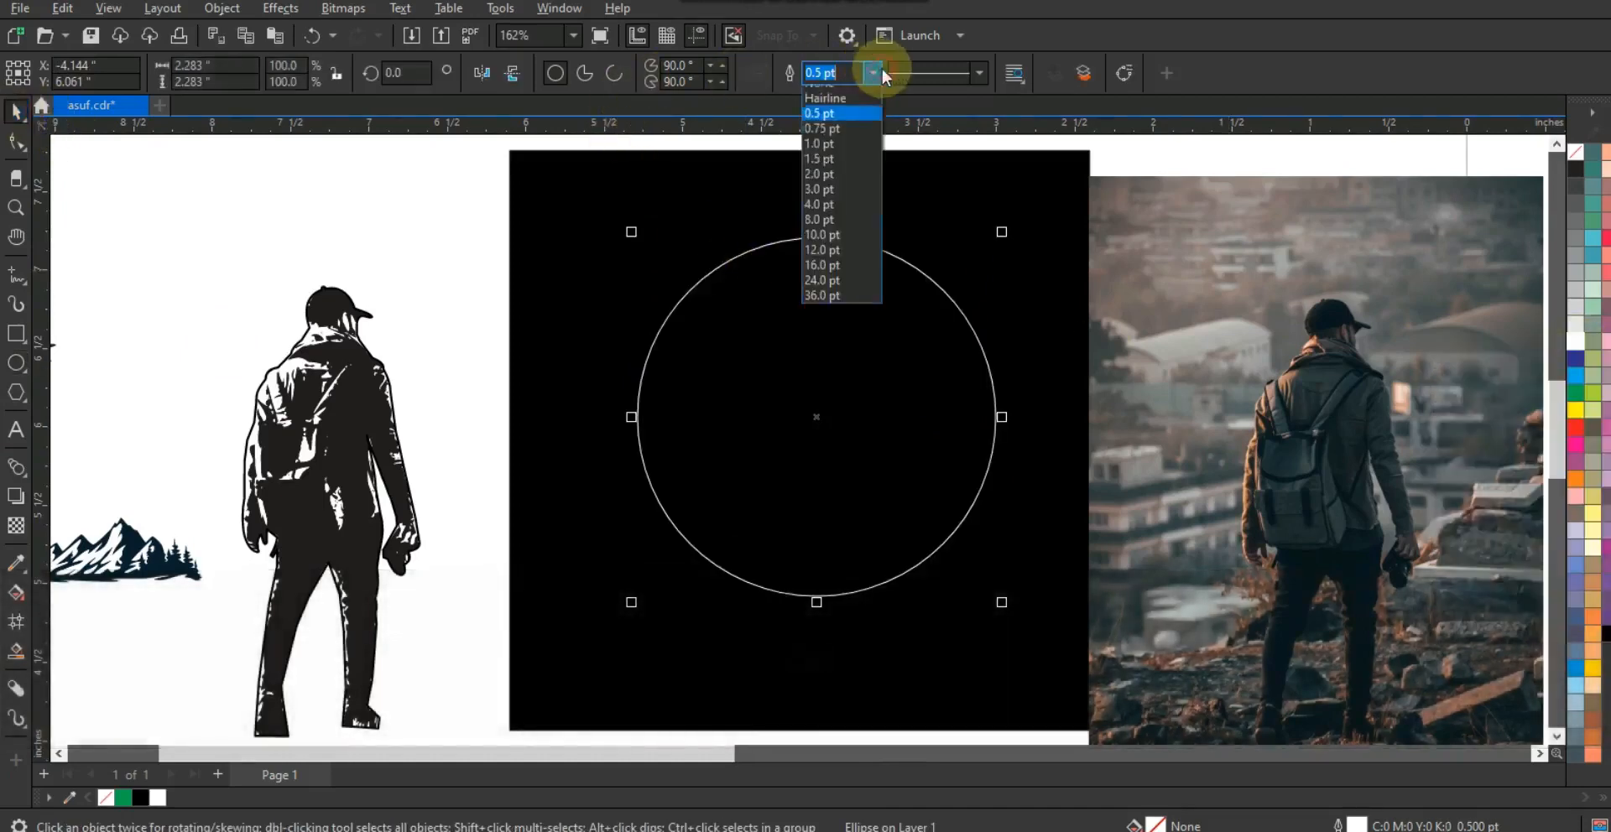
click(837, 207)
click(833, 73)
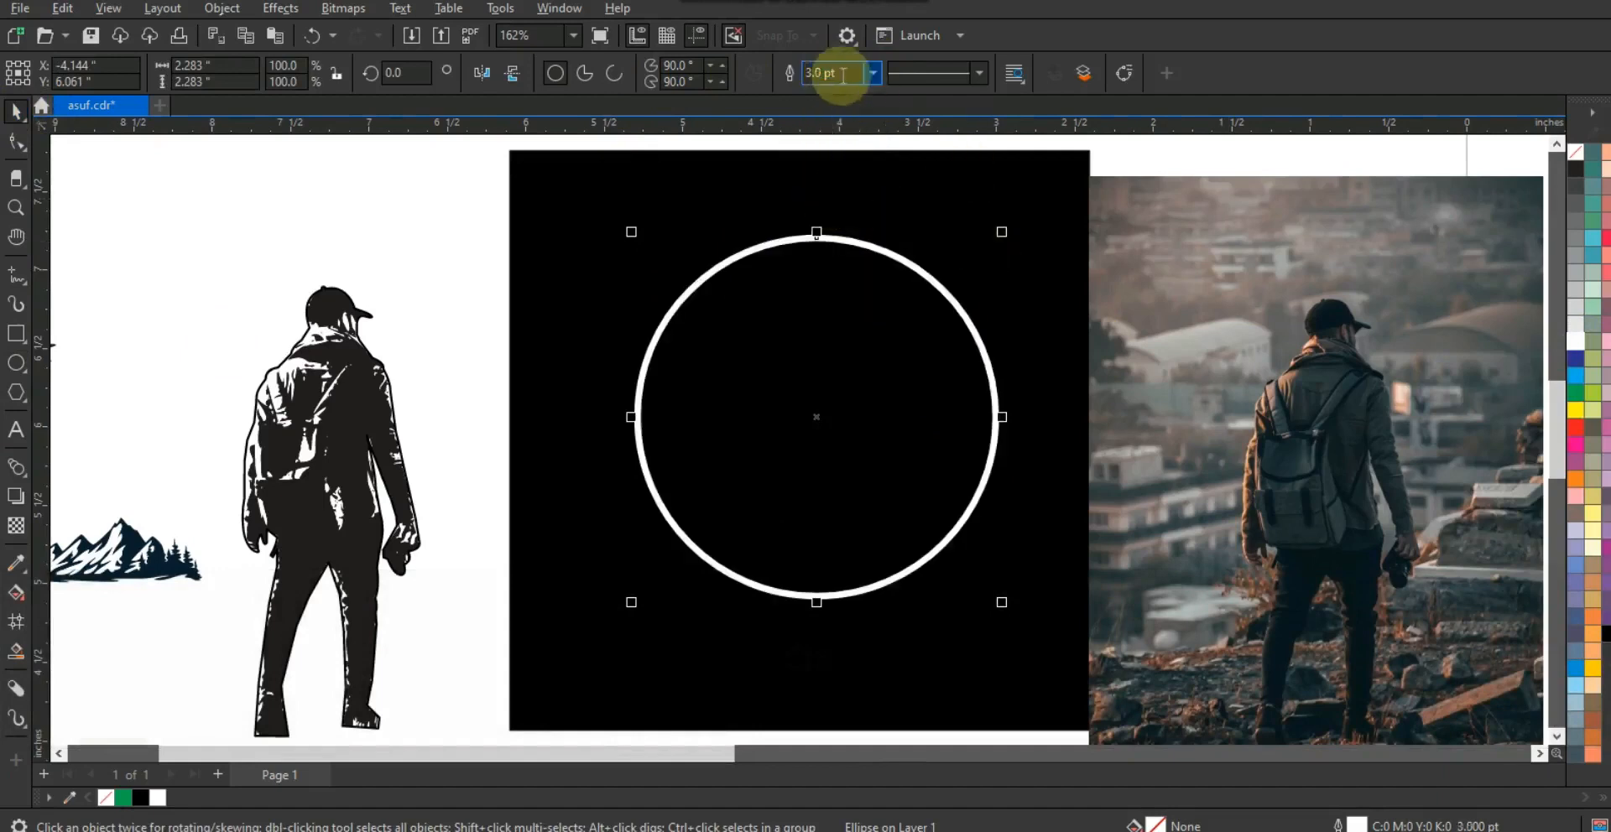
text(2)
key(Return)
Step: Align the circle to the horizontal and vertical center of the black square
shift+click(883, 209)
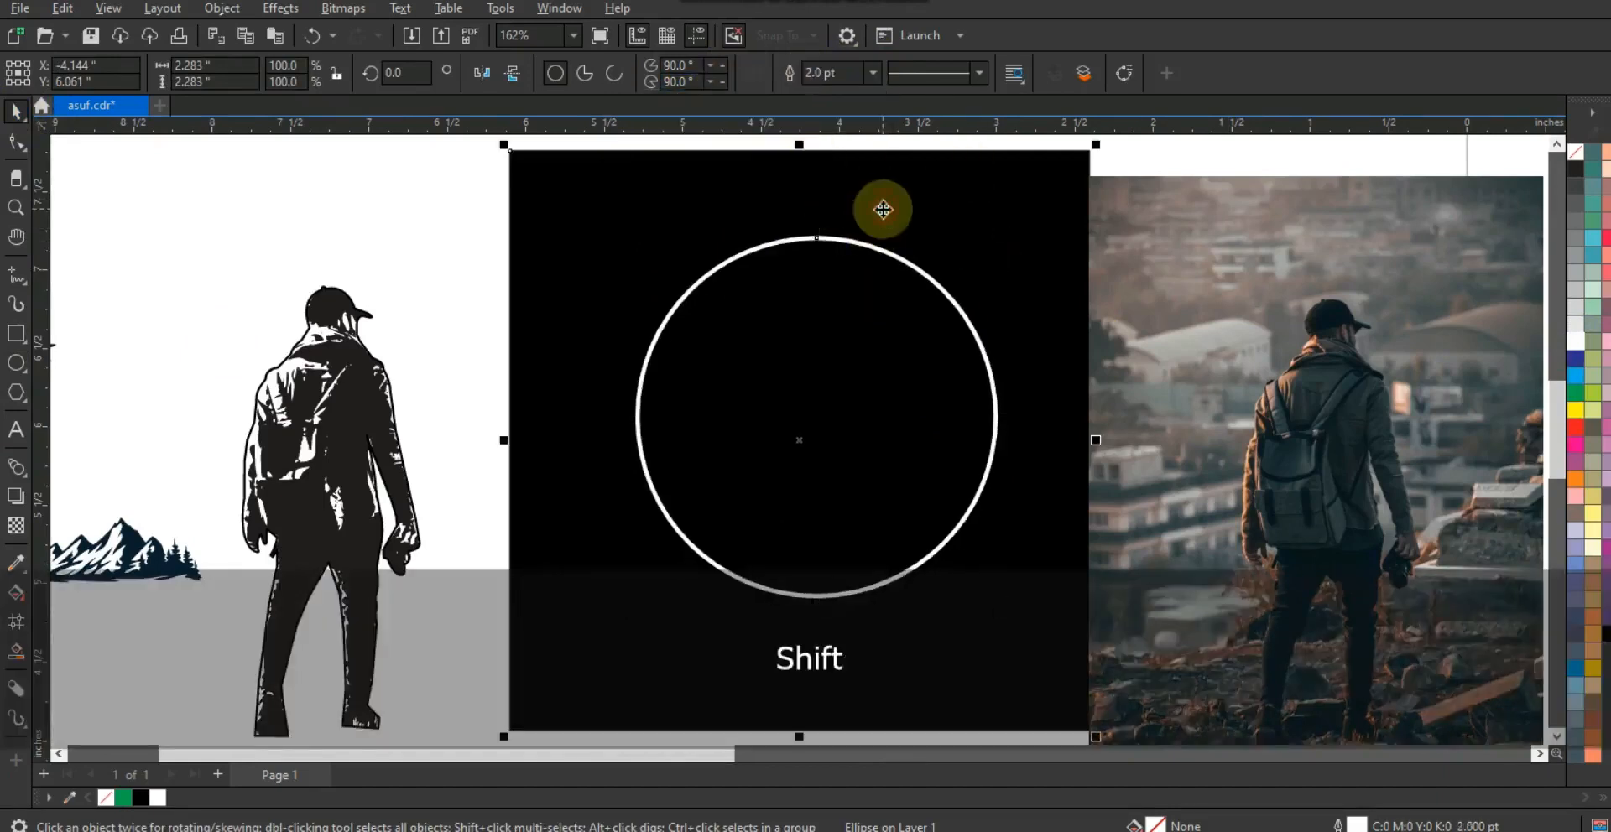
key(c)
key(e)
key(Escape)
Step: Form two concentric circles, a white ring about 2.41 in across and a turquoise inner circle about 2.2 in across without an outline
click(889, 298)
mouse_move(988, 260)
mouse_down()
mouse_move(999, 243)
mouse_move(985, 254)
mouse_up()
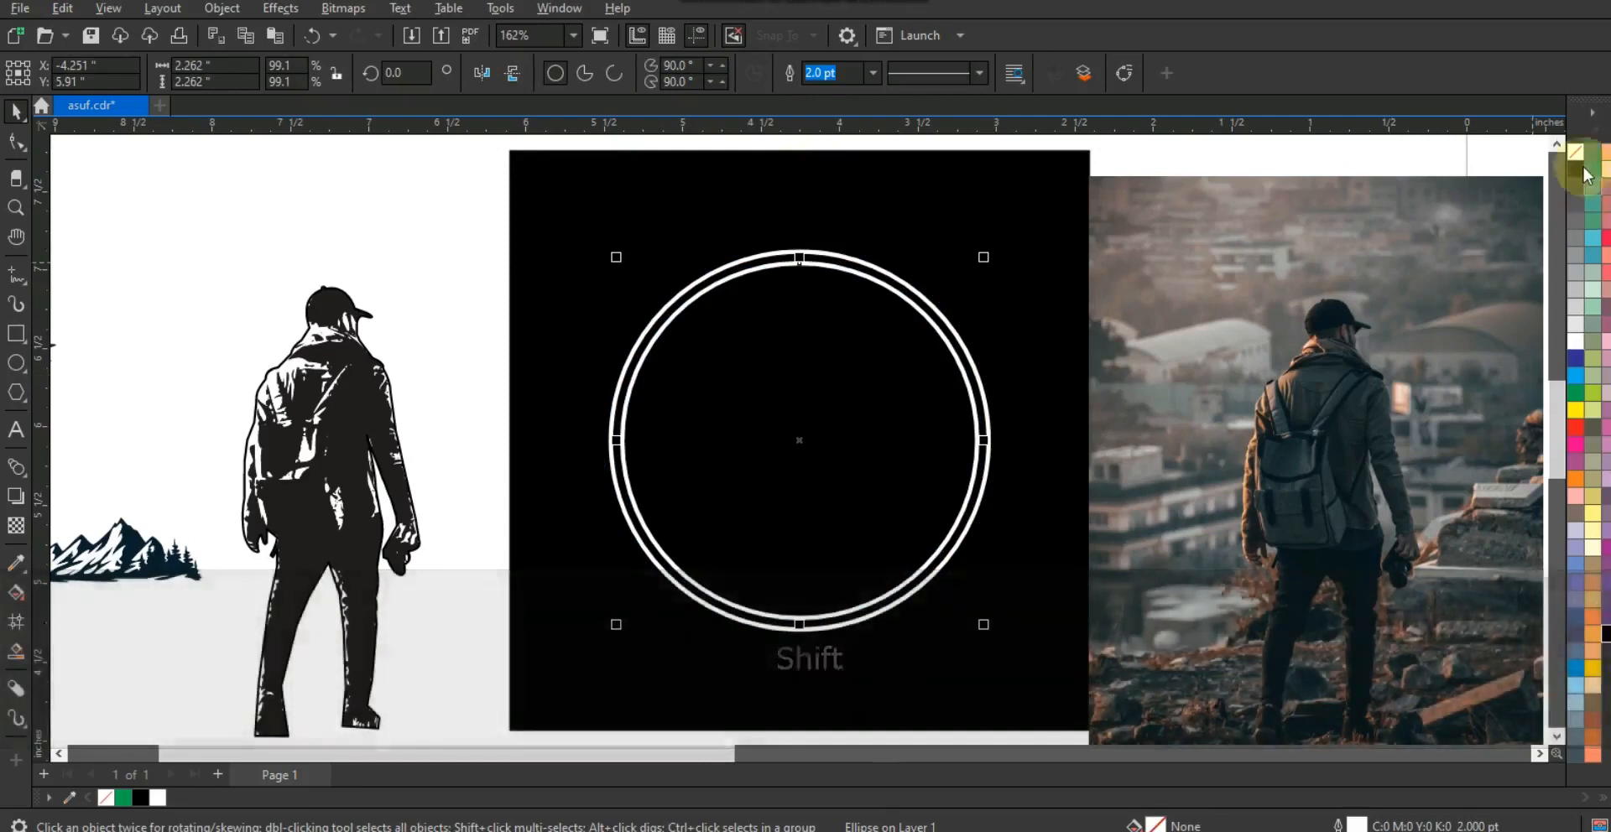
click(1607, 635)
right_click(1576, 153)
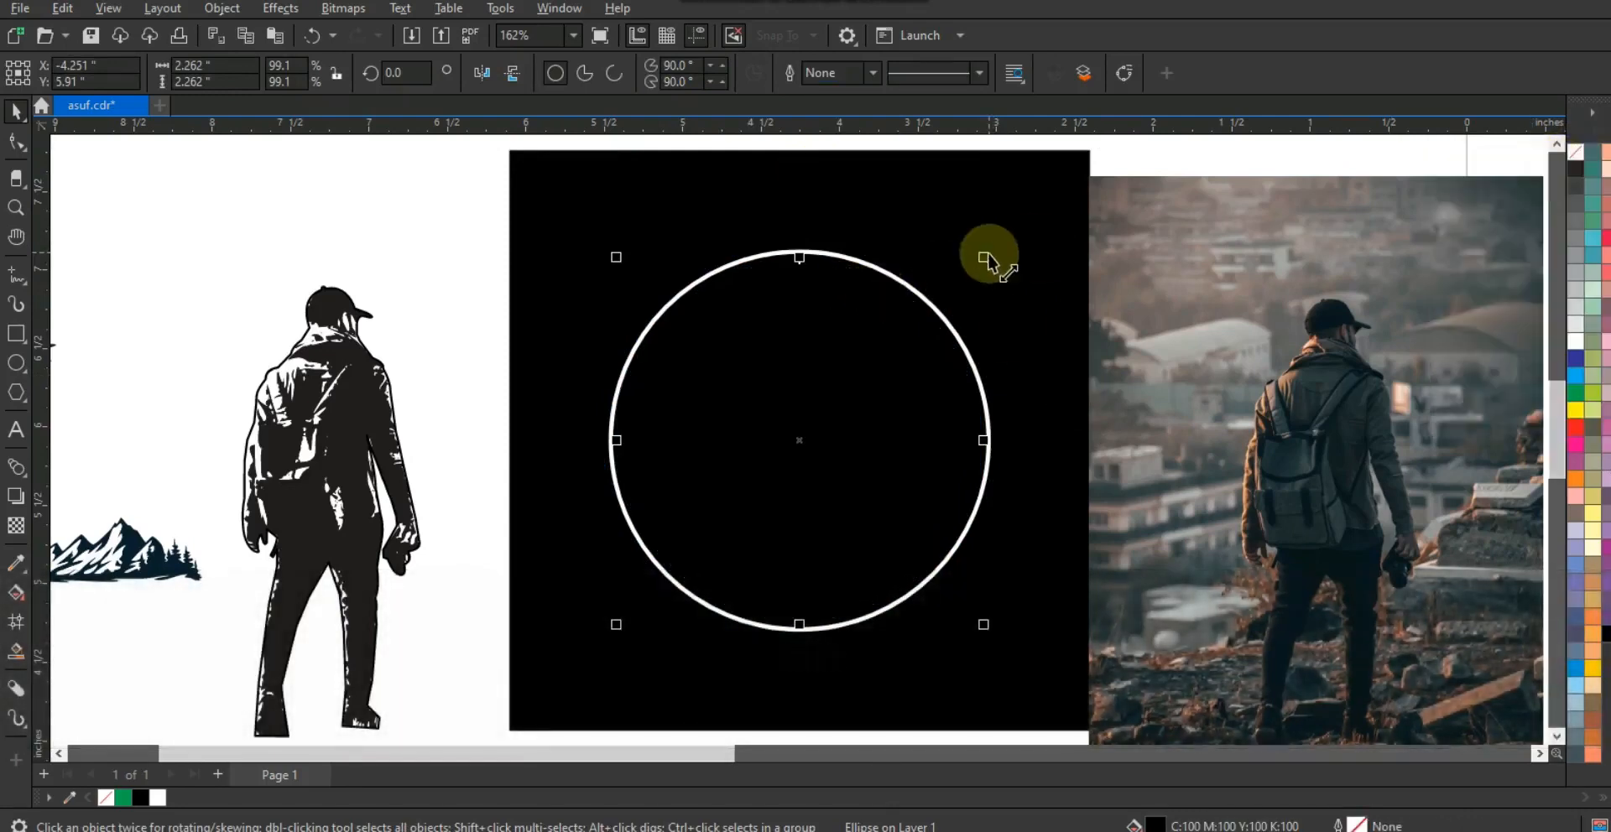
drag(983, 258, 978, 261)
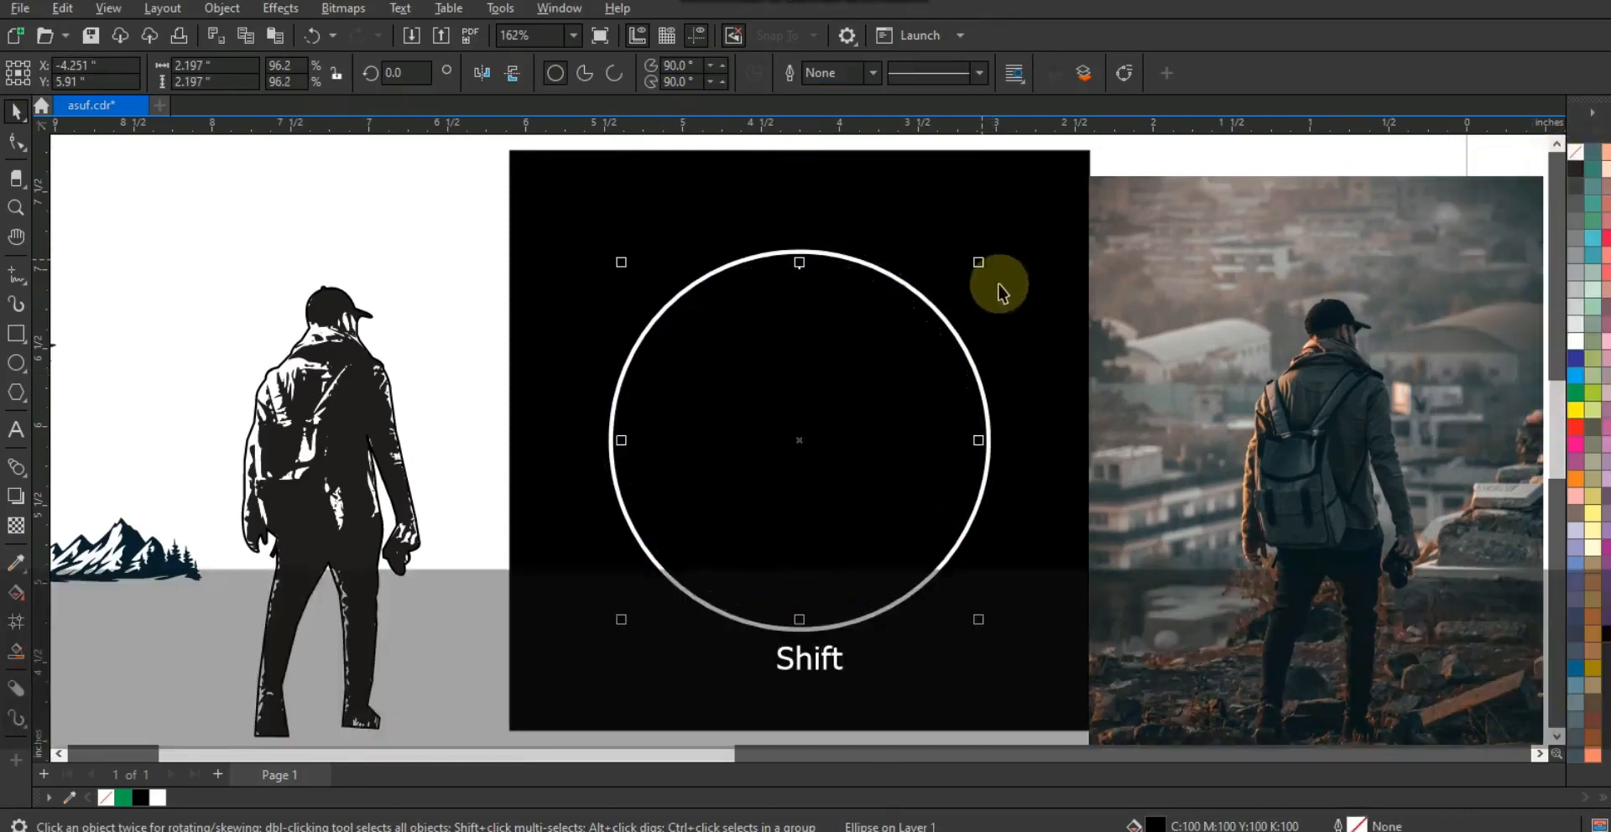
click(1591, 238)
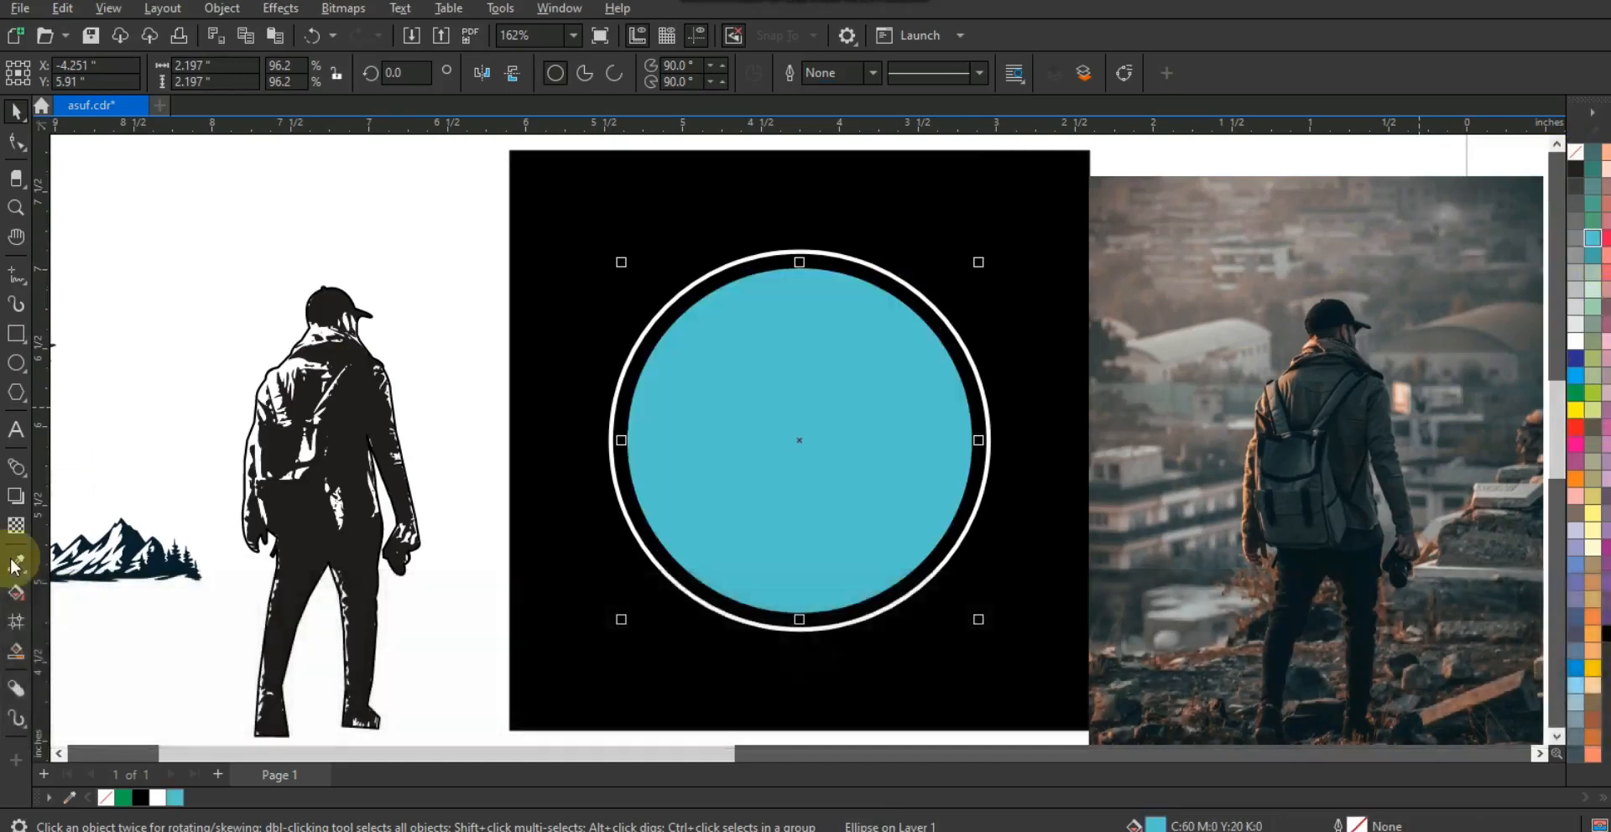
Step: Change the inner circle's fill to a deep blue of CMYK 95, 49, 23, 3
click(15, 593)
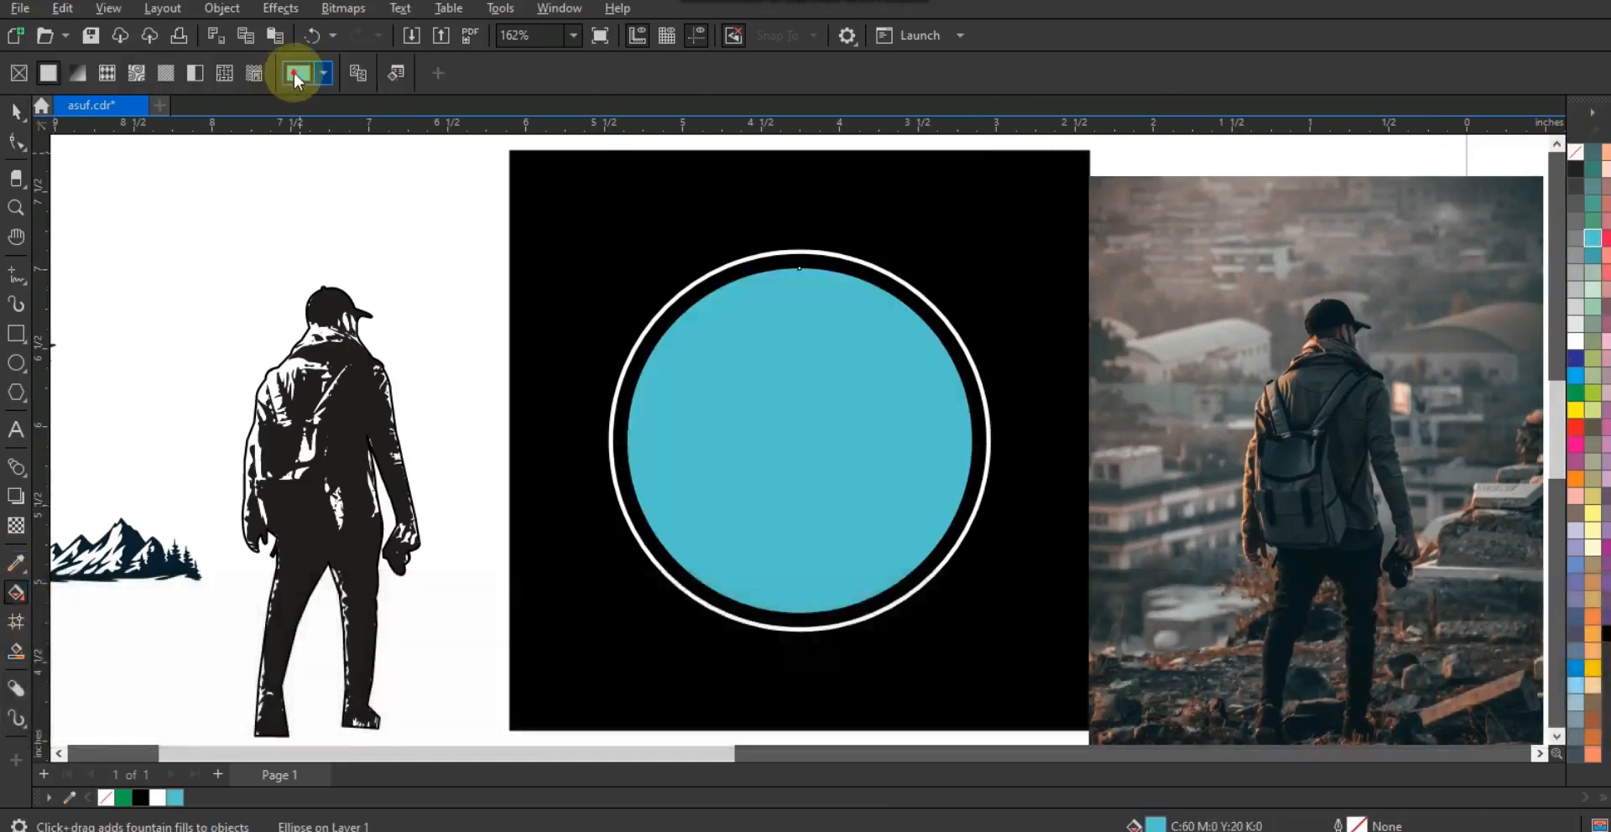
click(293, 73)
click(304, 117)
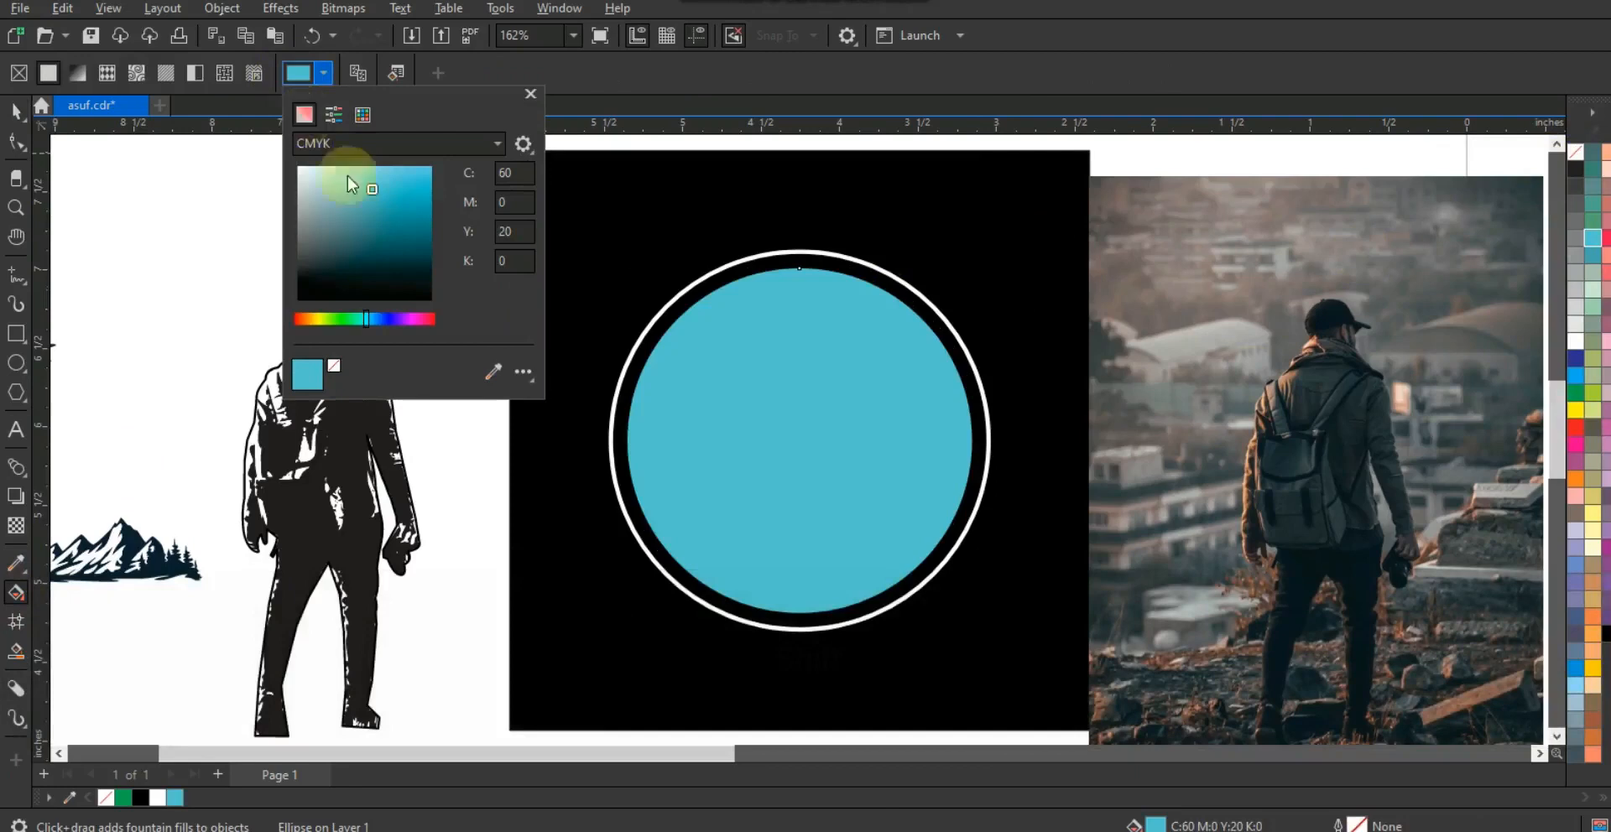
drag(368, 320, 371, 323)
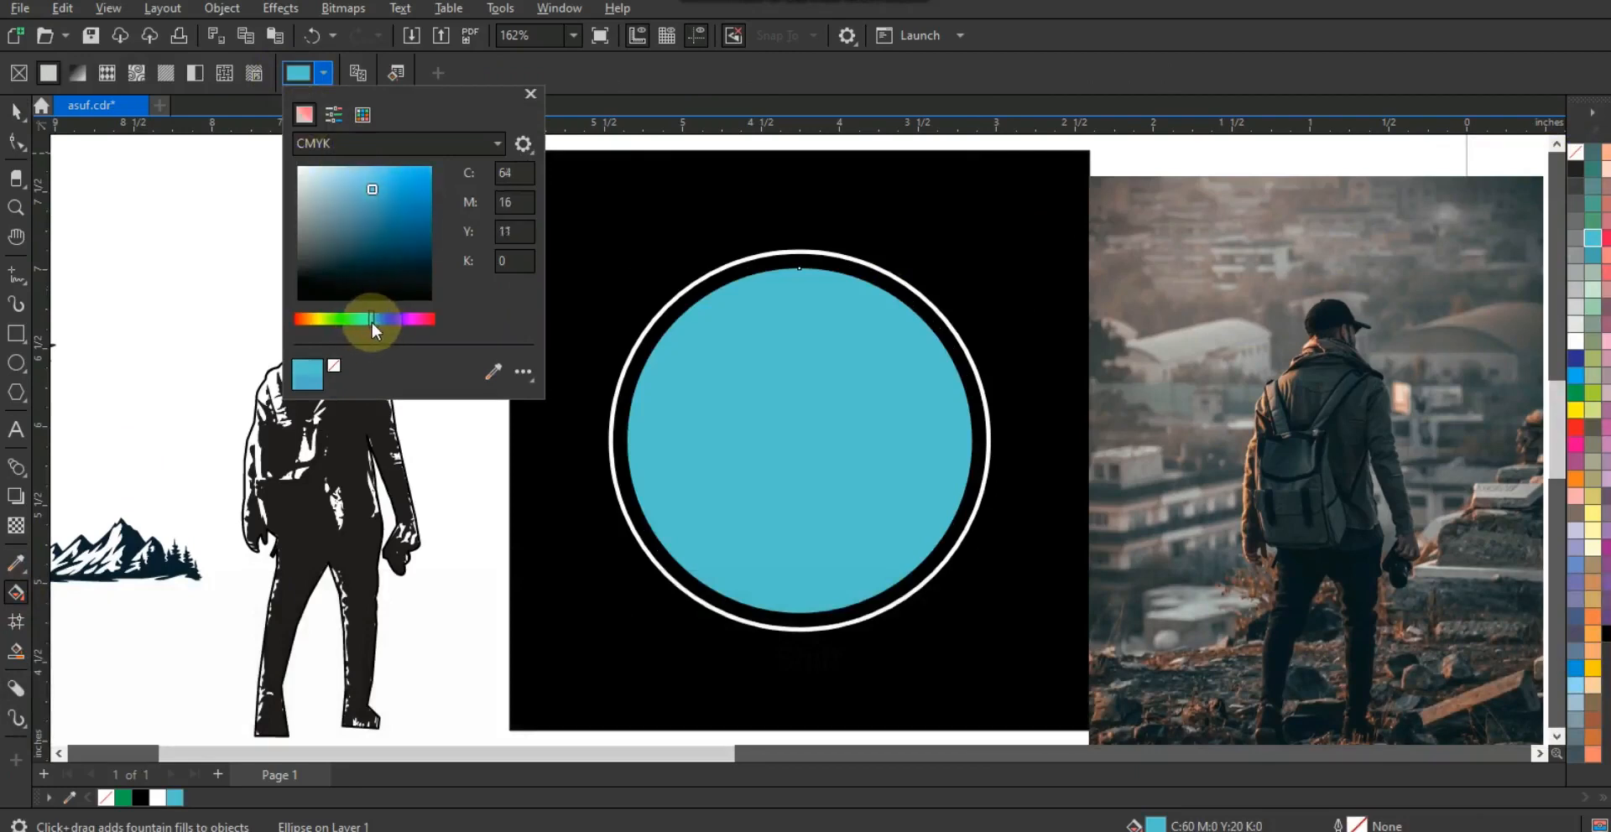
click(375, 192)
drag(380, 193, 418, 213)
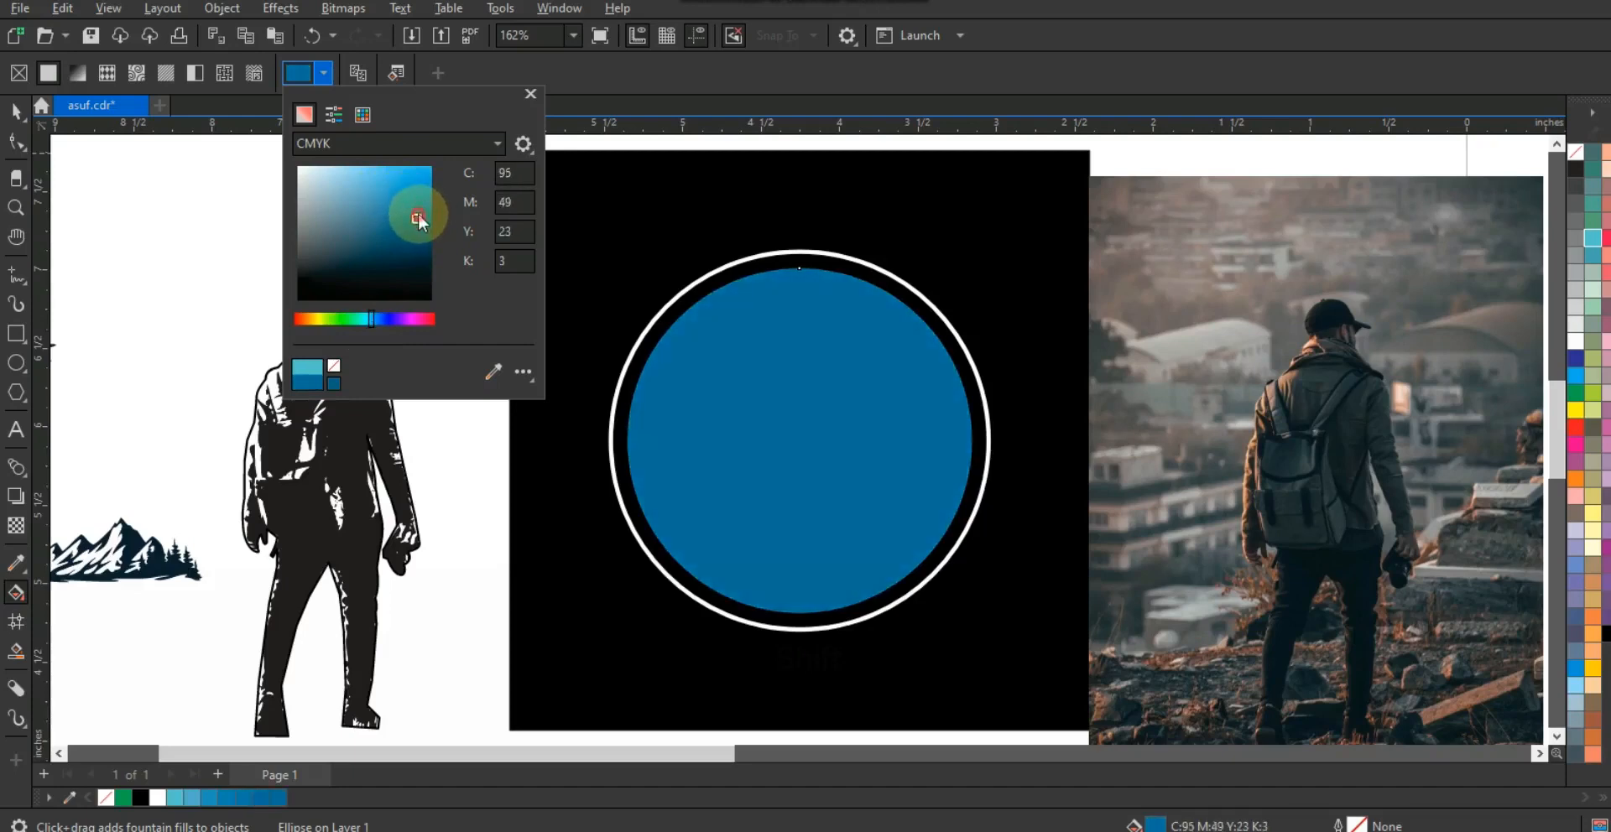
Step: Shift the blue circle and its white ring together slightly up and to the right within the black square
click(16, 110)
click(316, 259)
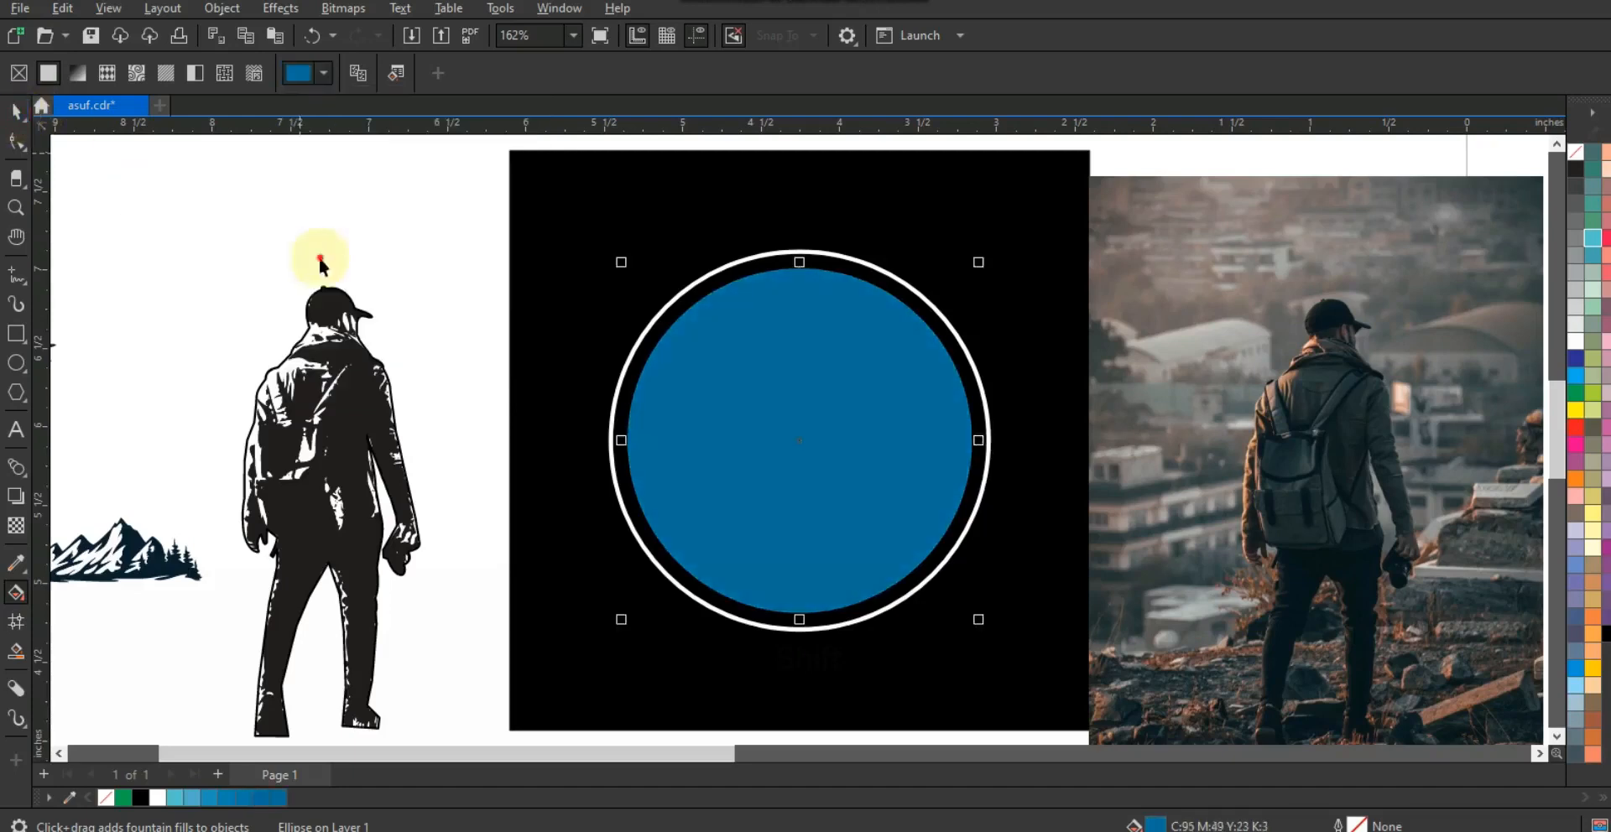
drag(461, 204, 1079, 683)
drag(841, 481, 849, 484)
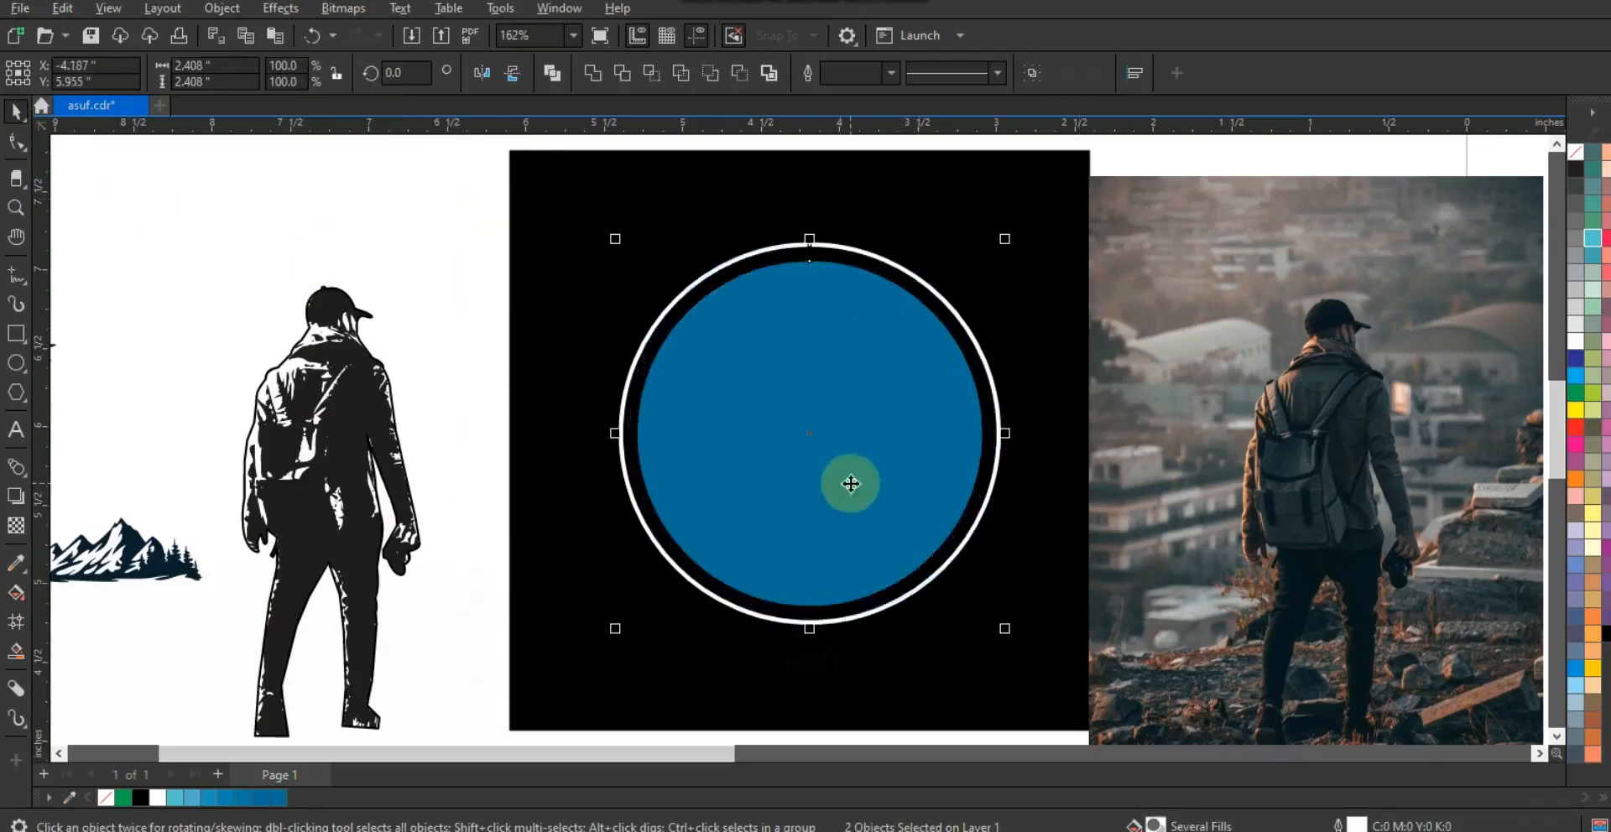
click(421, 289)
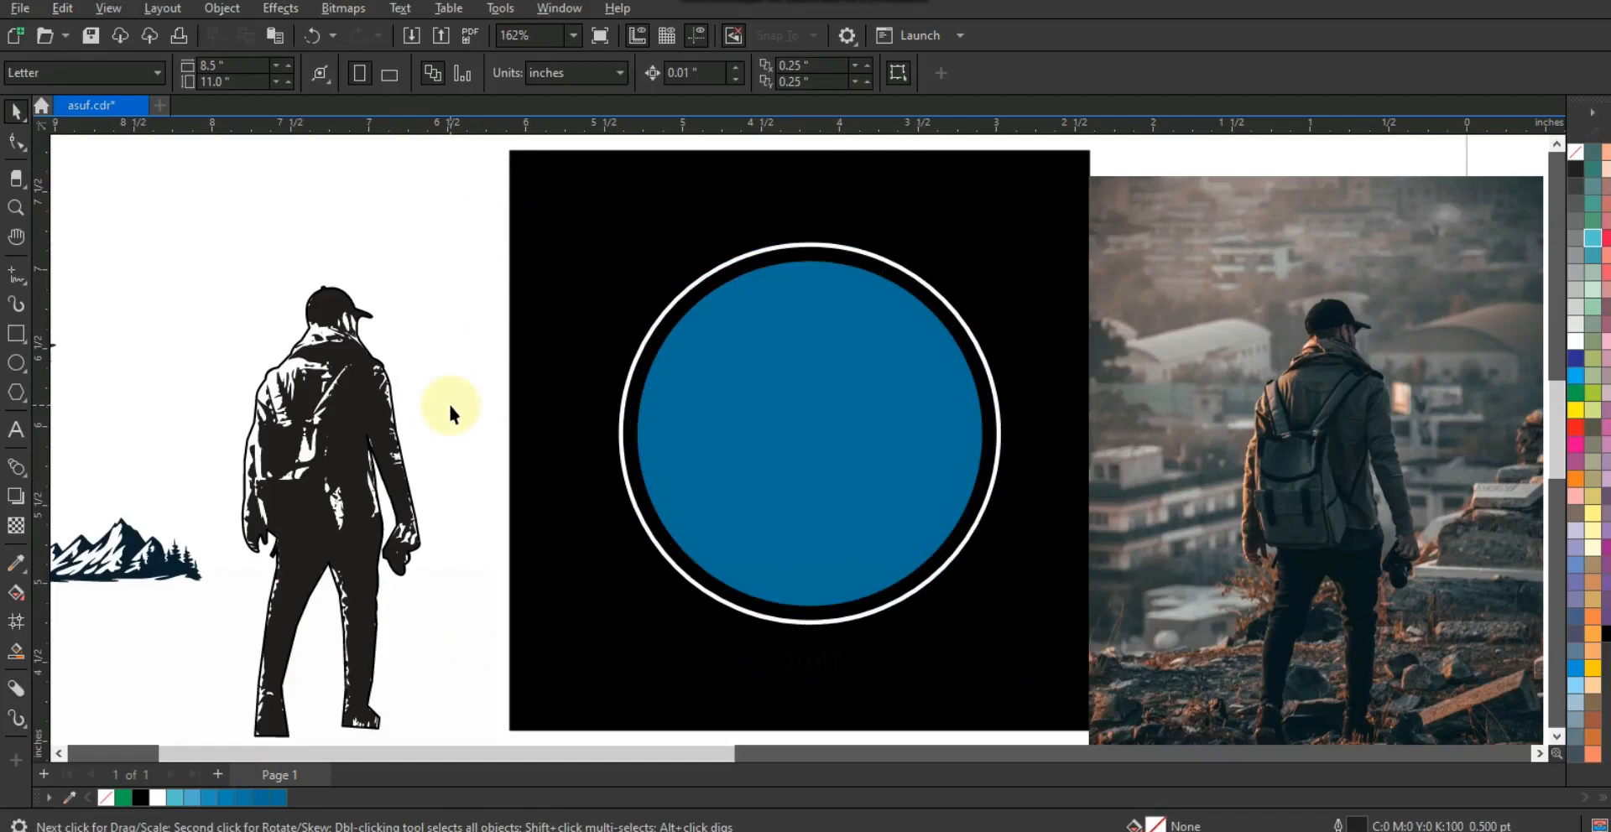
Step: Place the large mountain range over the lower part of the blue circle in 10% black, scaled to about 3.62 in wide
drag(1389, 412, 551, 458)
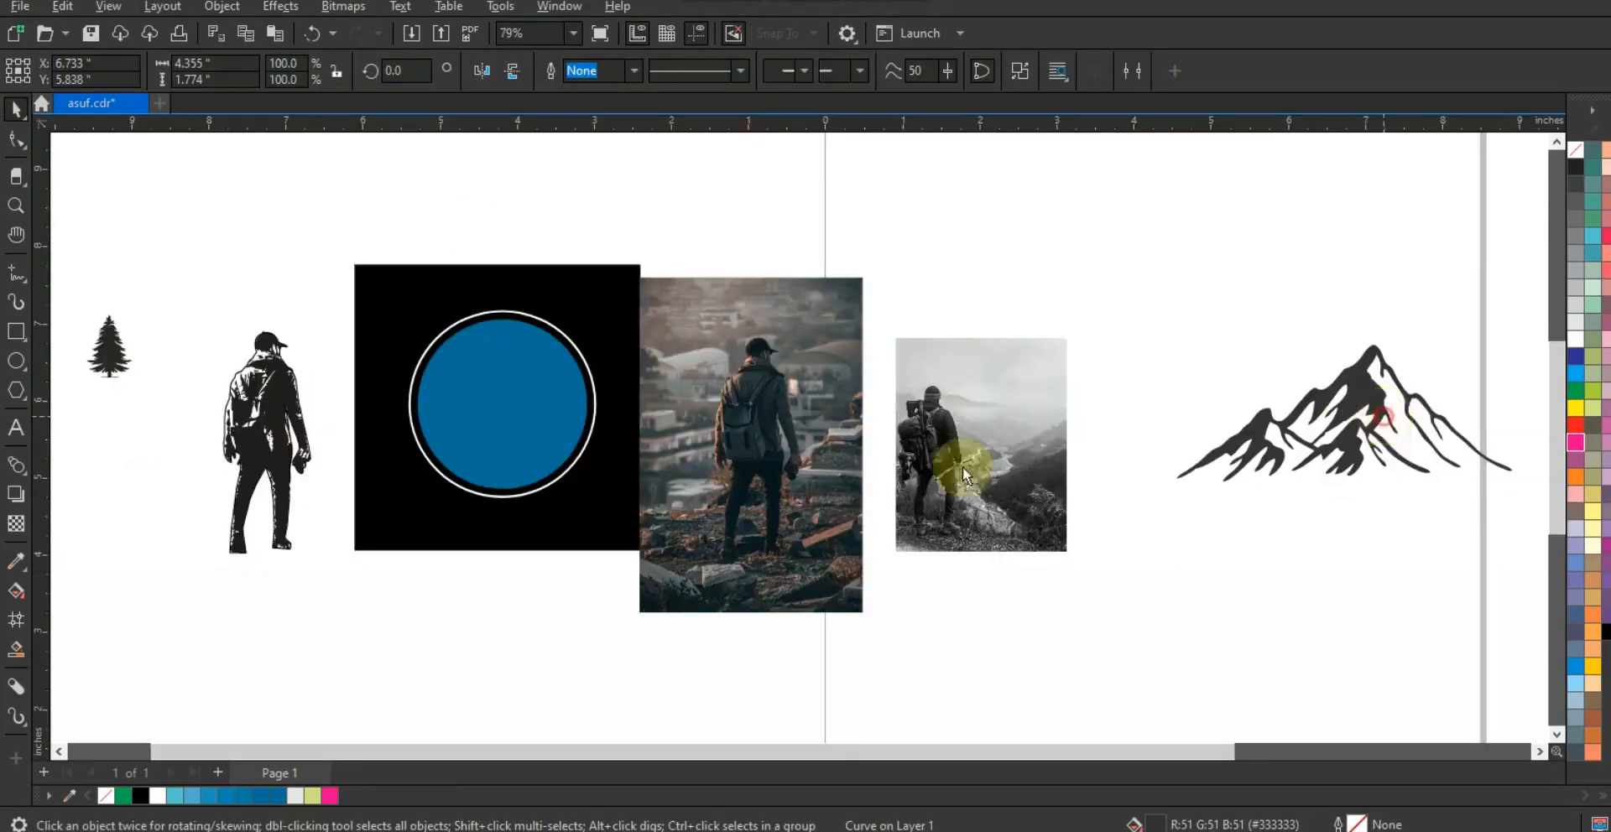
key(F3)
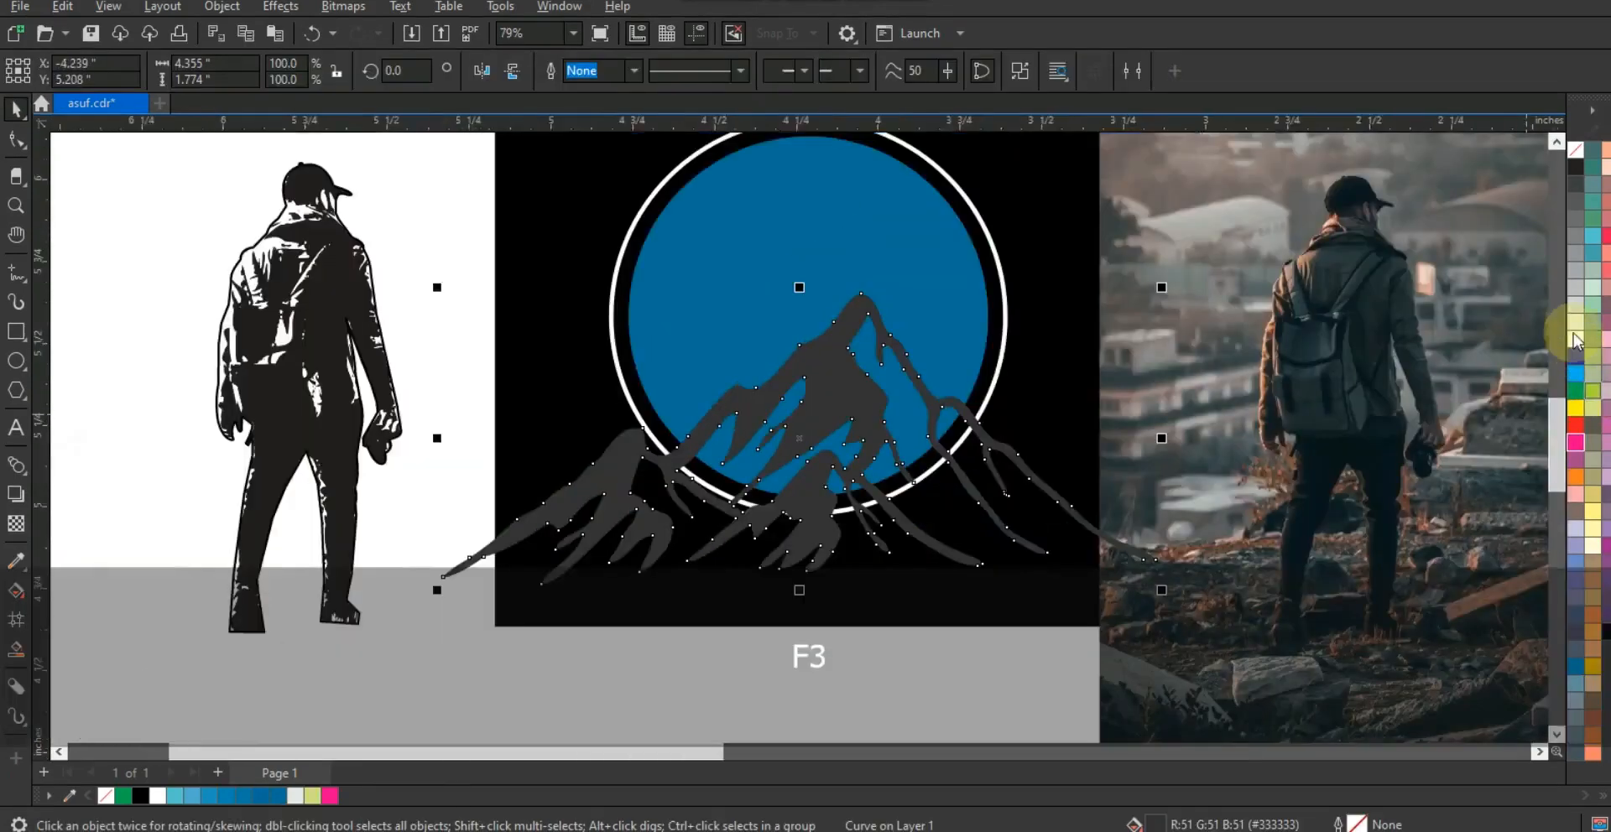
click(1576, 321)
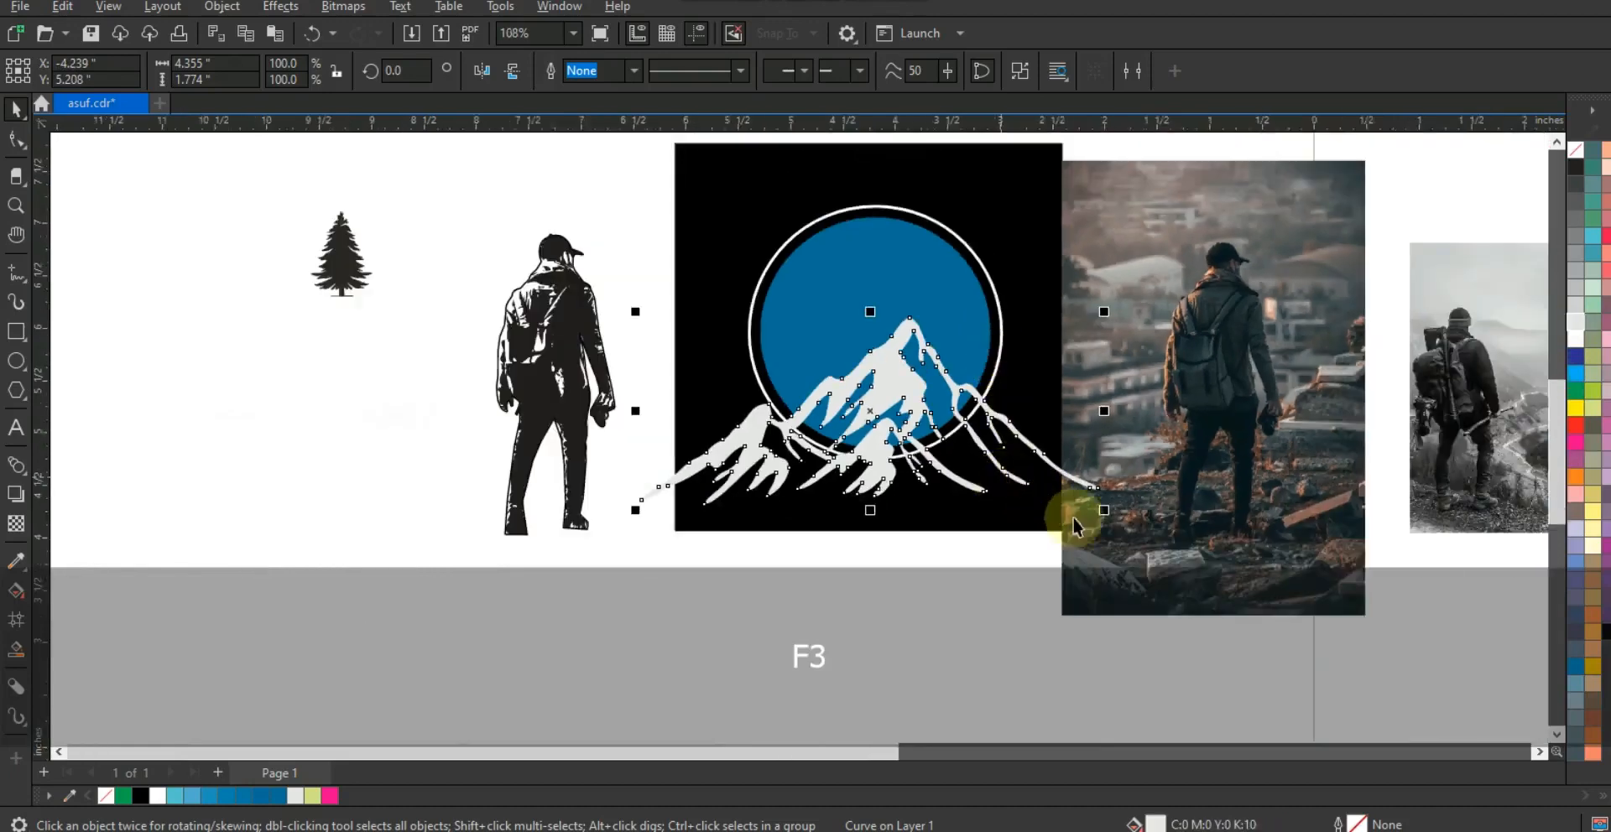
drag(1104, 511, 1040, 468)
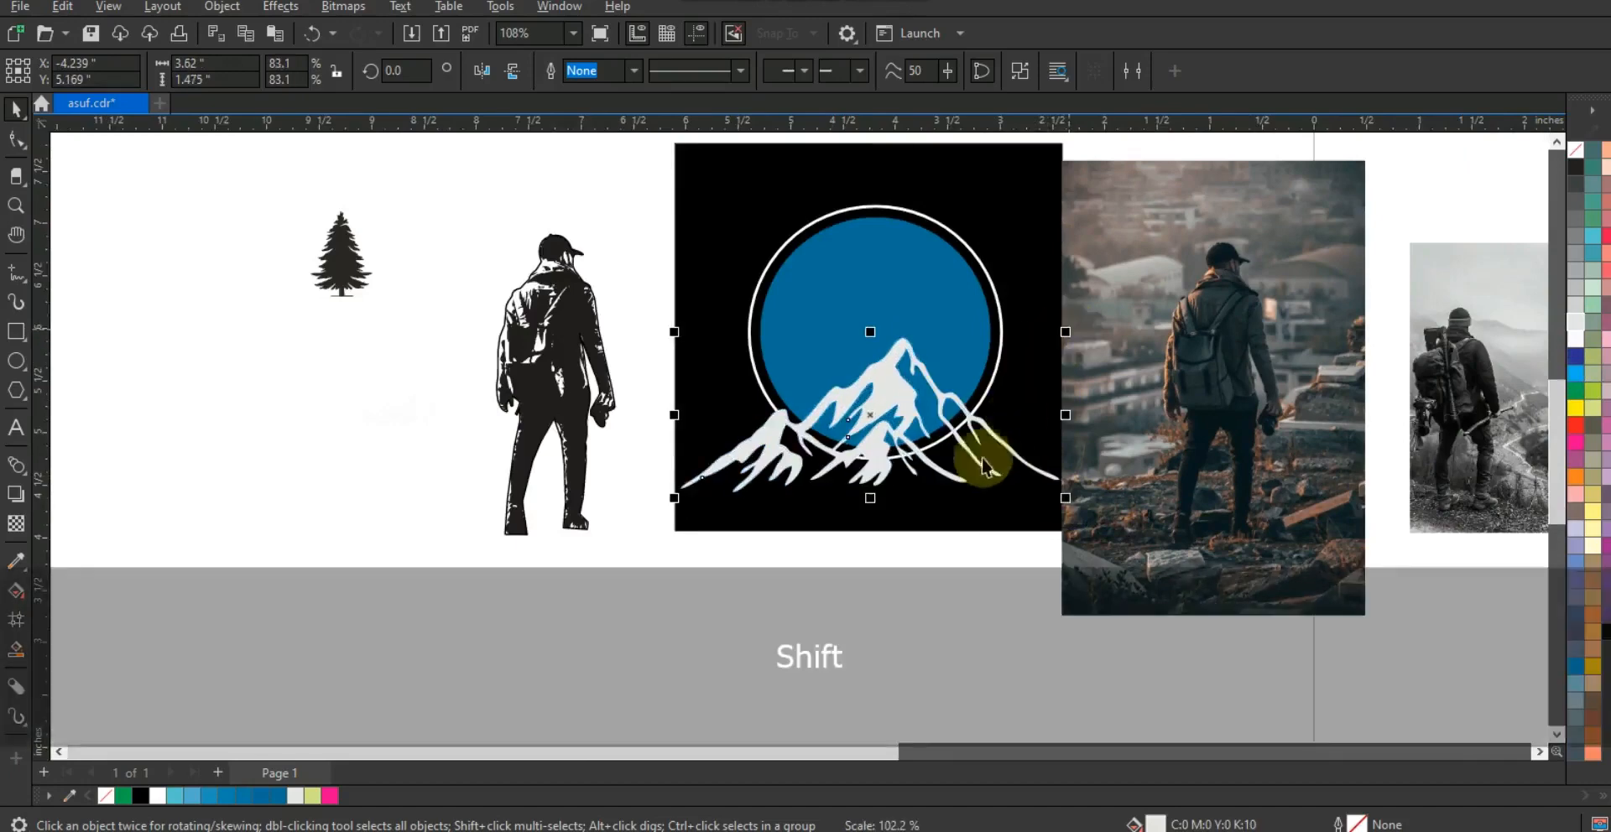
Step: Add a one-step outside contour of about 0.077 in around the mountain range
click(965, 494)
key(shift+F2)
key(Escape)
click(865, 529)
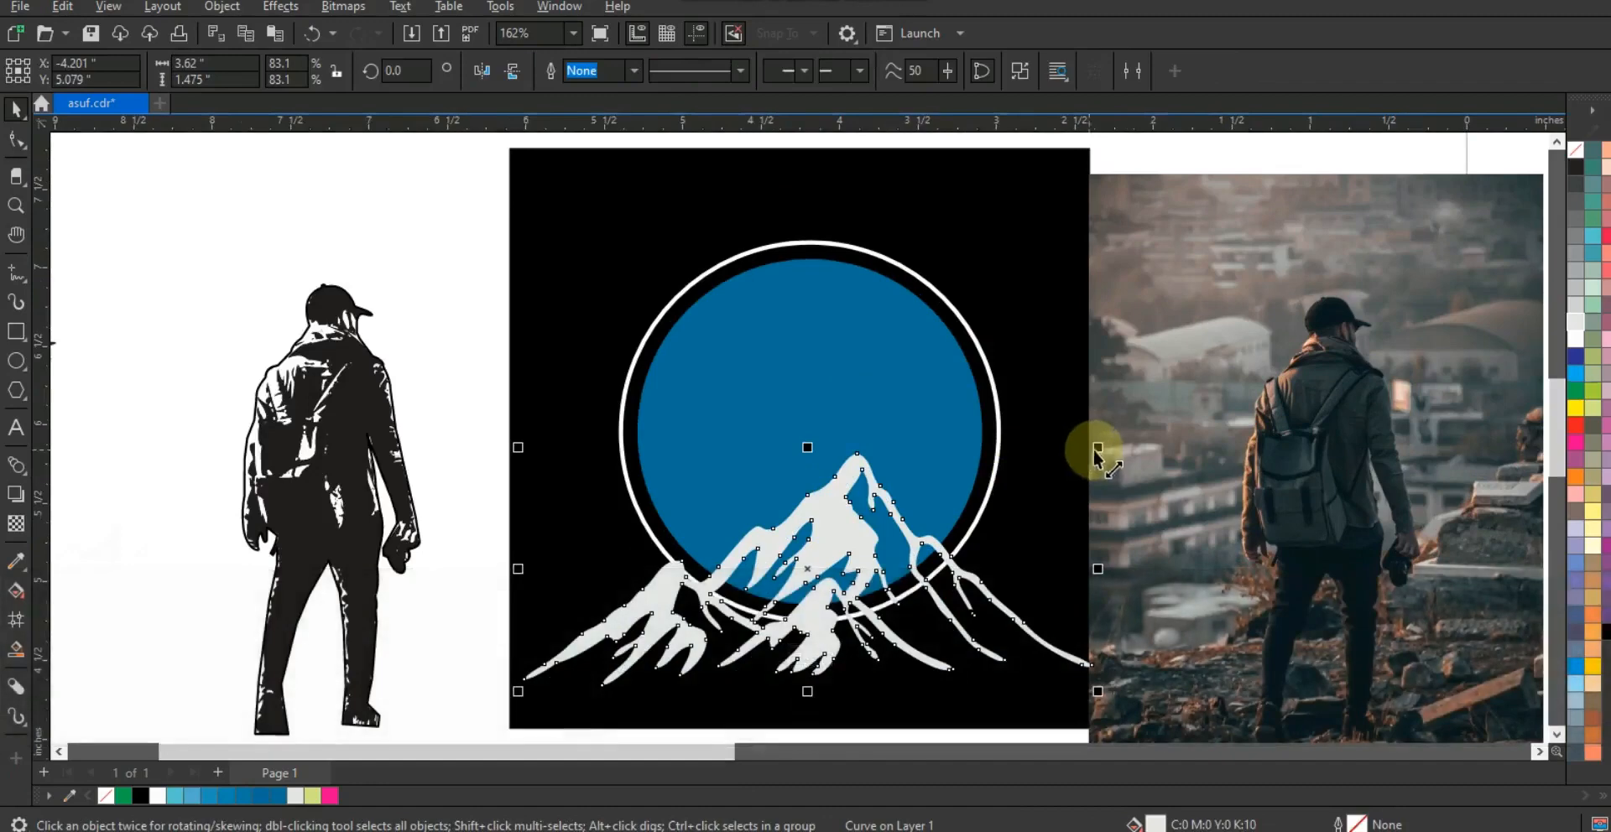
click(15, 493)
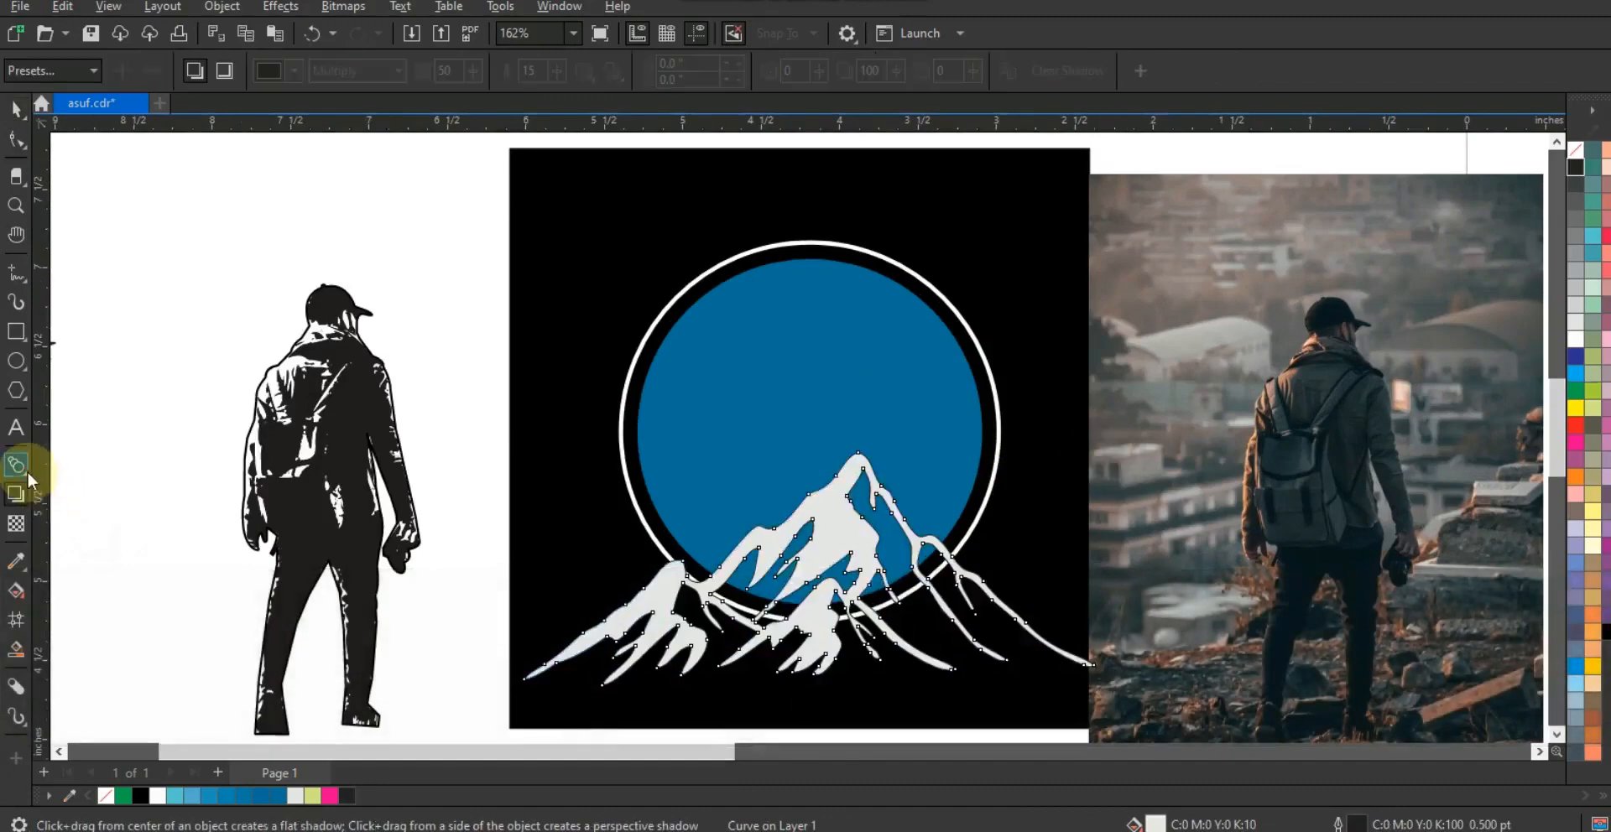
click(27, 472)
click(74, 487)
mouse_move(848, 467)
mouse_down()
mouse_move(859, 441)
mouse_move(875, 451)
mouse_up()
Step: Break the mountain contour apart and fill the separated contour shape with solid black, CMYK 100, 100, 100, 100
click(17, 107)
click(222, 7)
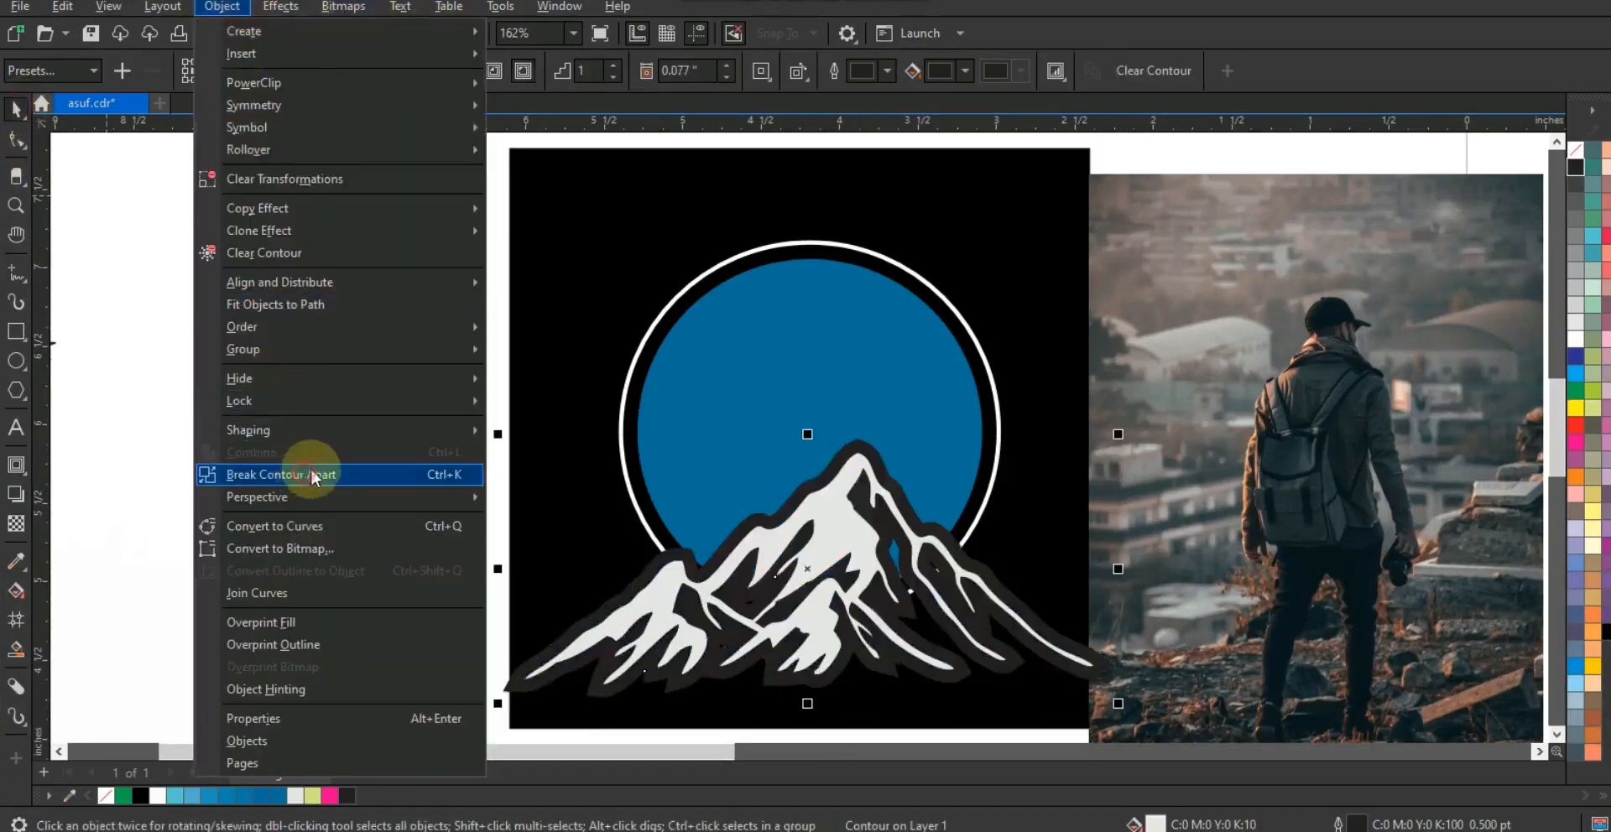
click(312, 477)
click(829, 459)
click(852, 456)
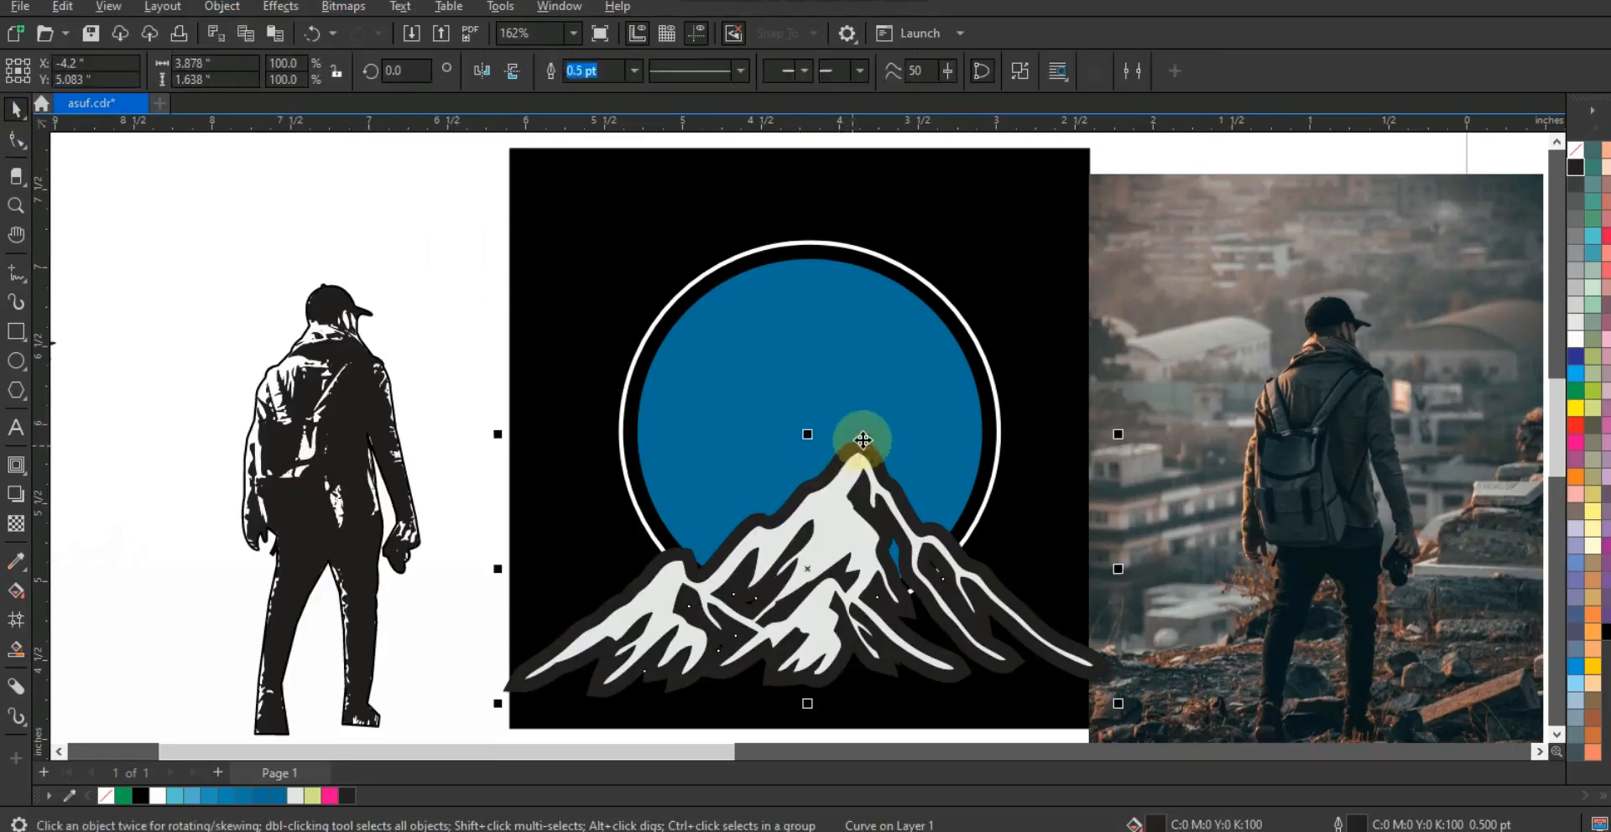
click(1605, 633)
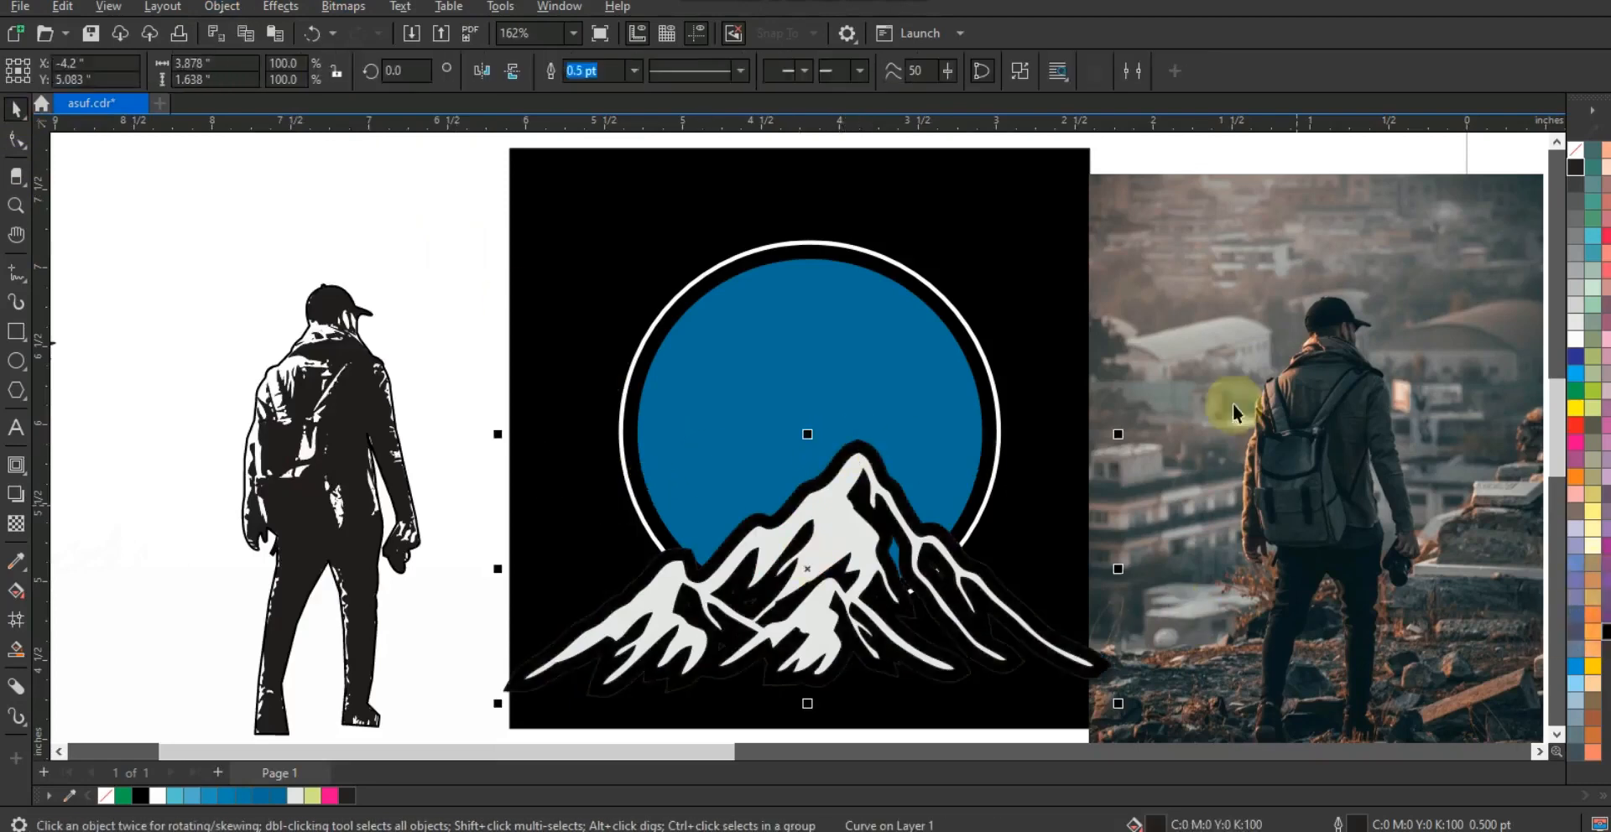
Step: Shrink the mountains and their contour together to about 3.63 in wide and move the hiker photo clear of the black square
drag(464, 435, 1115, 692)
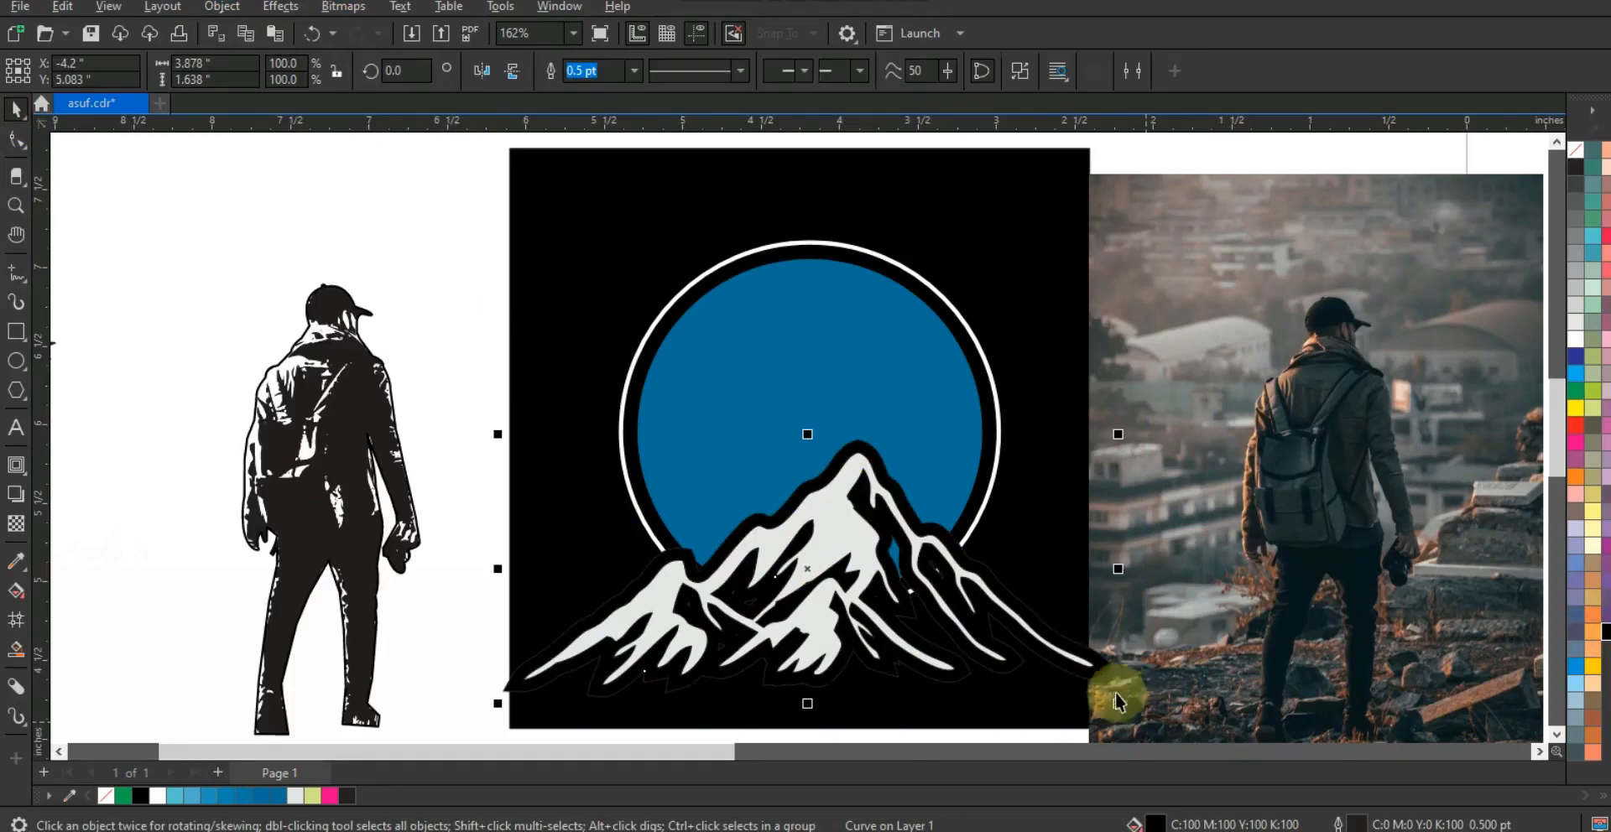
drag(1195, 630, 1242, 629)
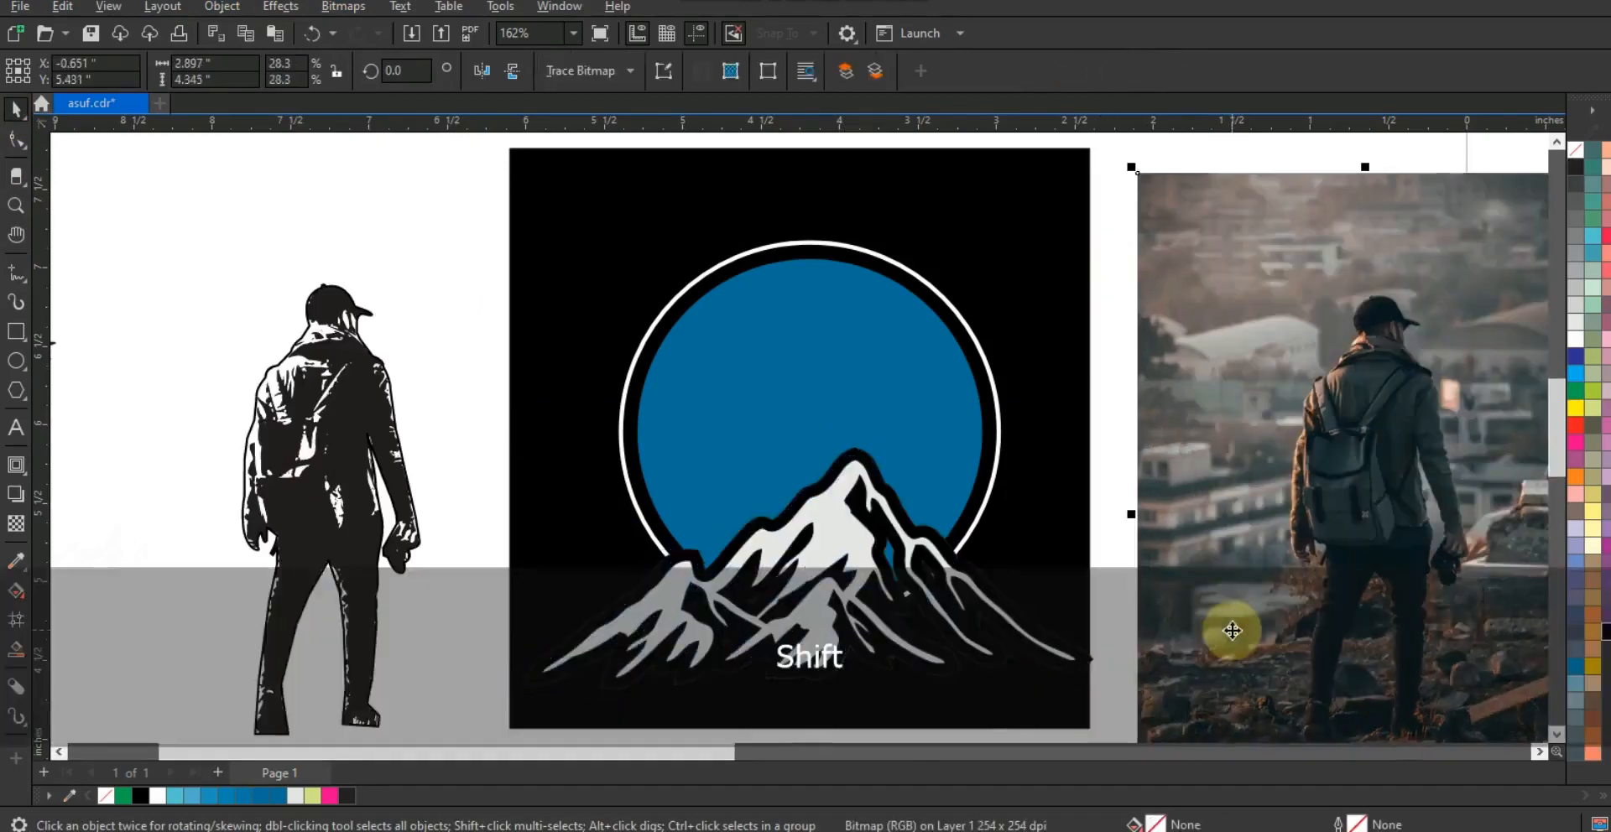
Step: Remove the outline from the mountains and contour, and fit them slightly lower within the square at about 3.57 in wide
drag(464, 446, 1081, 685)
right_click(1579, 154)
click(1502, 162)
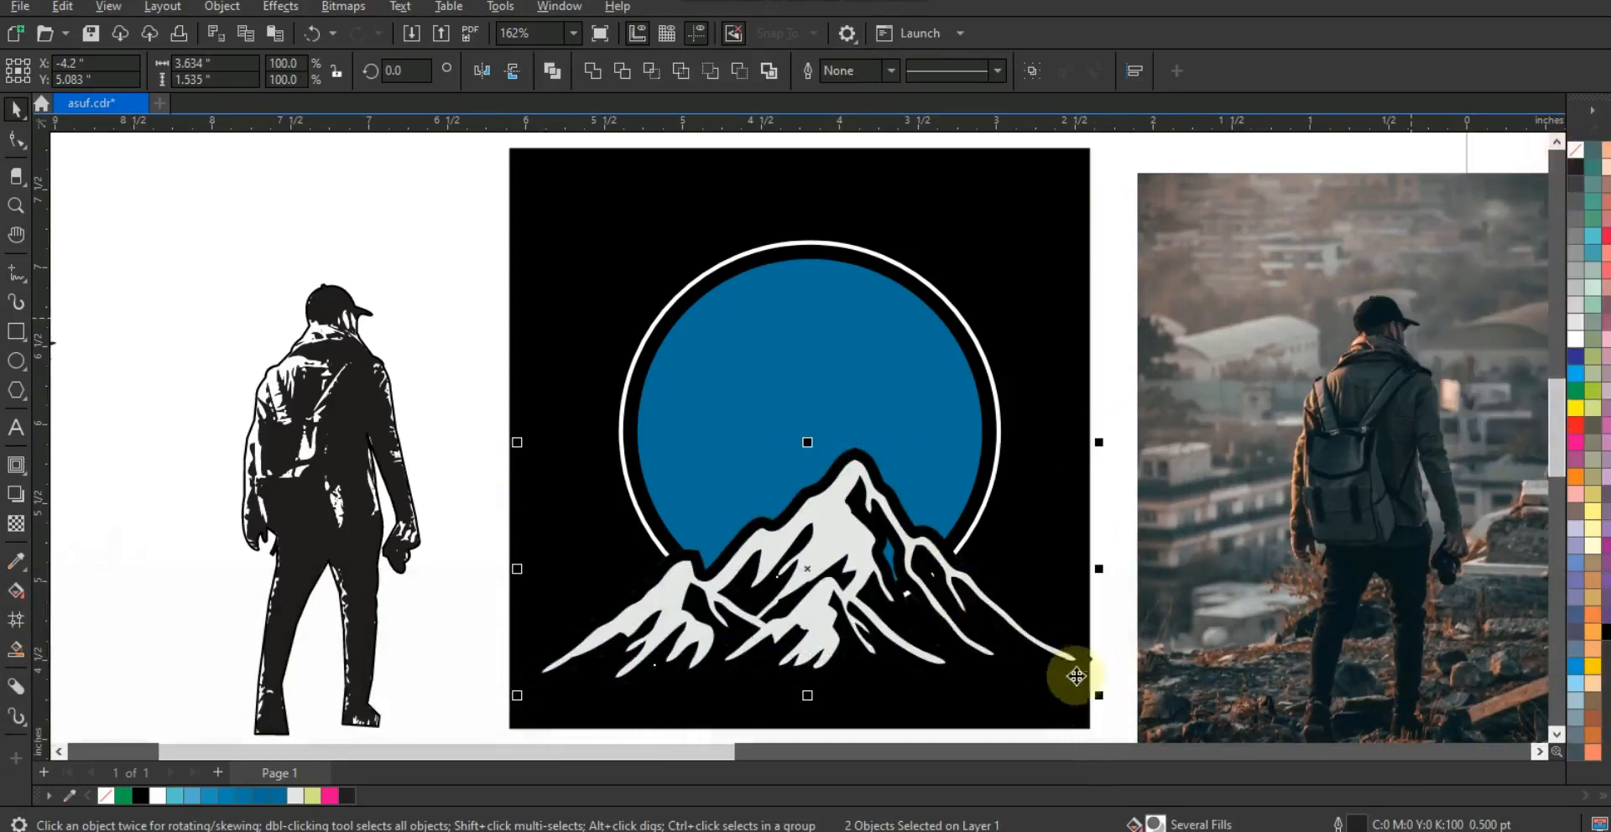
drag(1099, 696, 1088, 690)
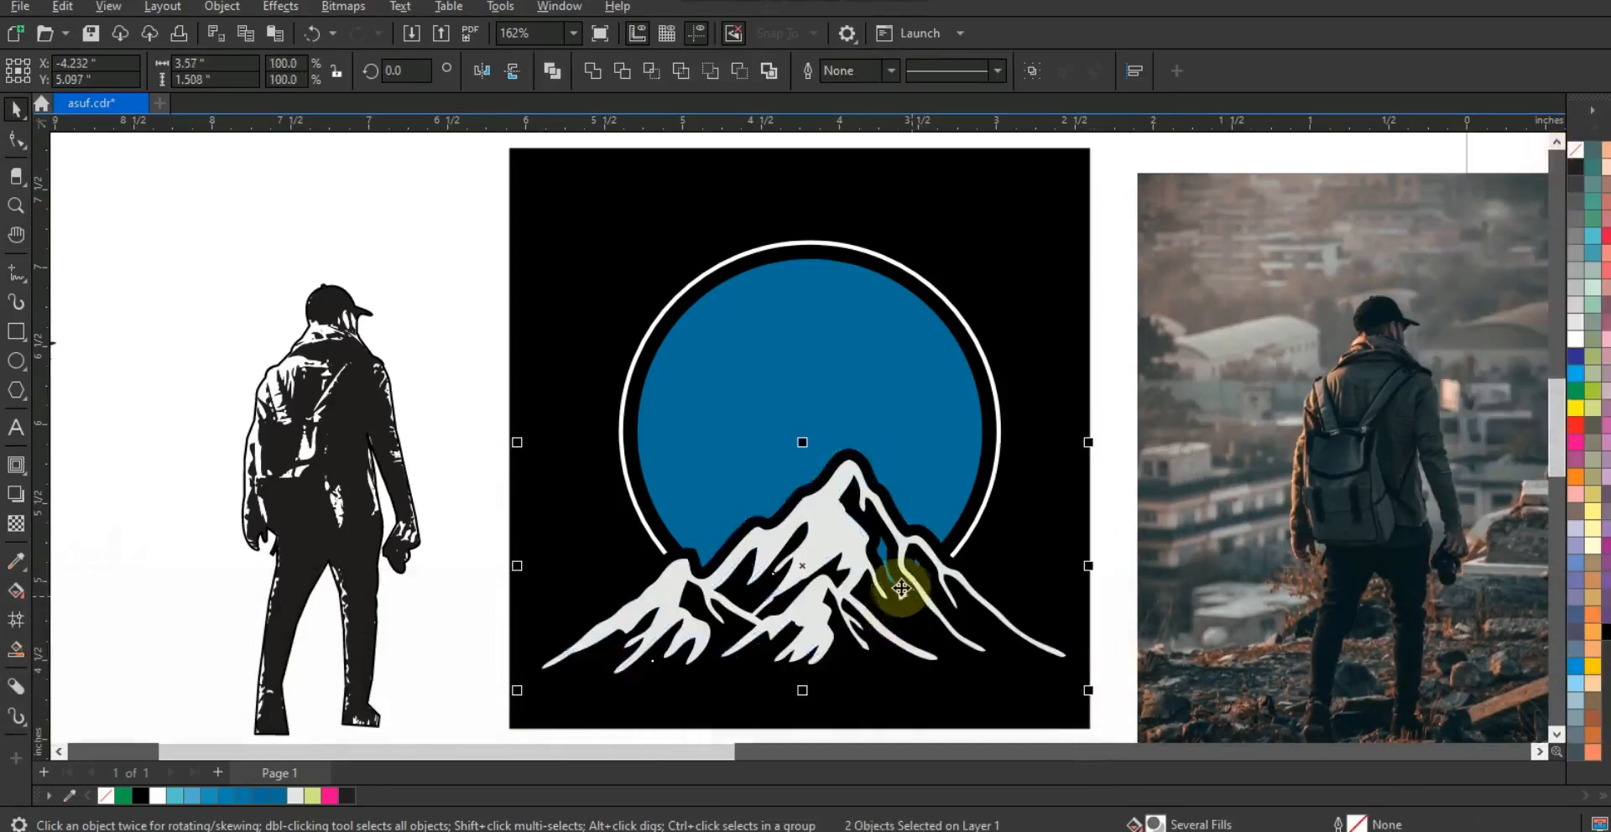
drag(898, 581, 897, 590)
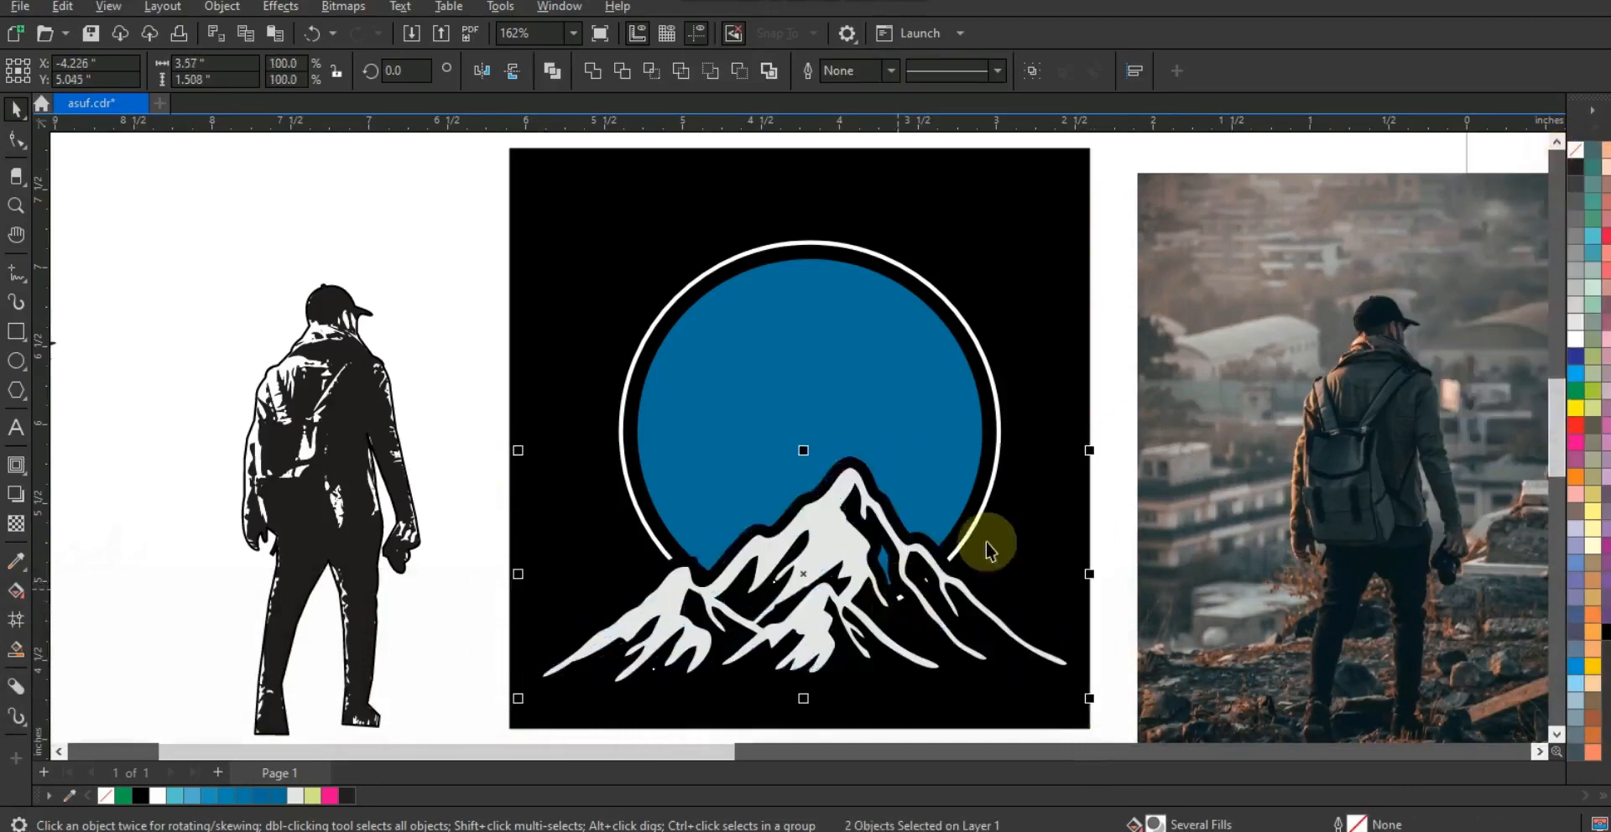
Step: Scale the man silhouette to about 0.64 by 1.63 in and place it over the blue circle, behind the mountains
click(333, 374)
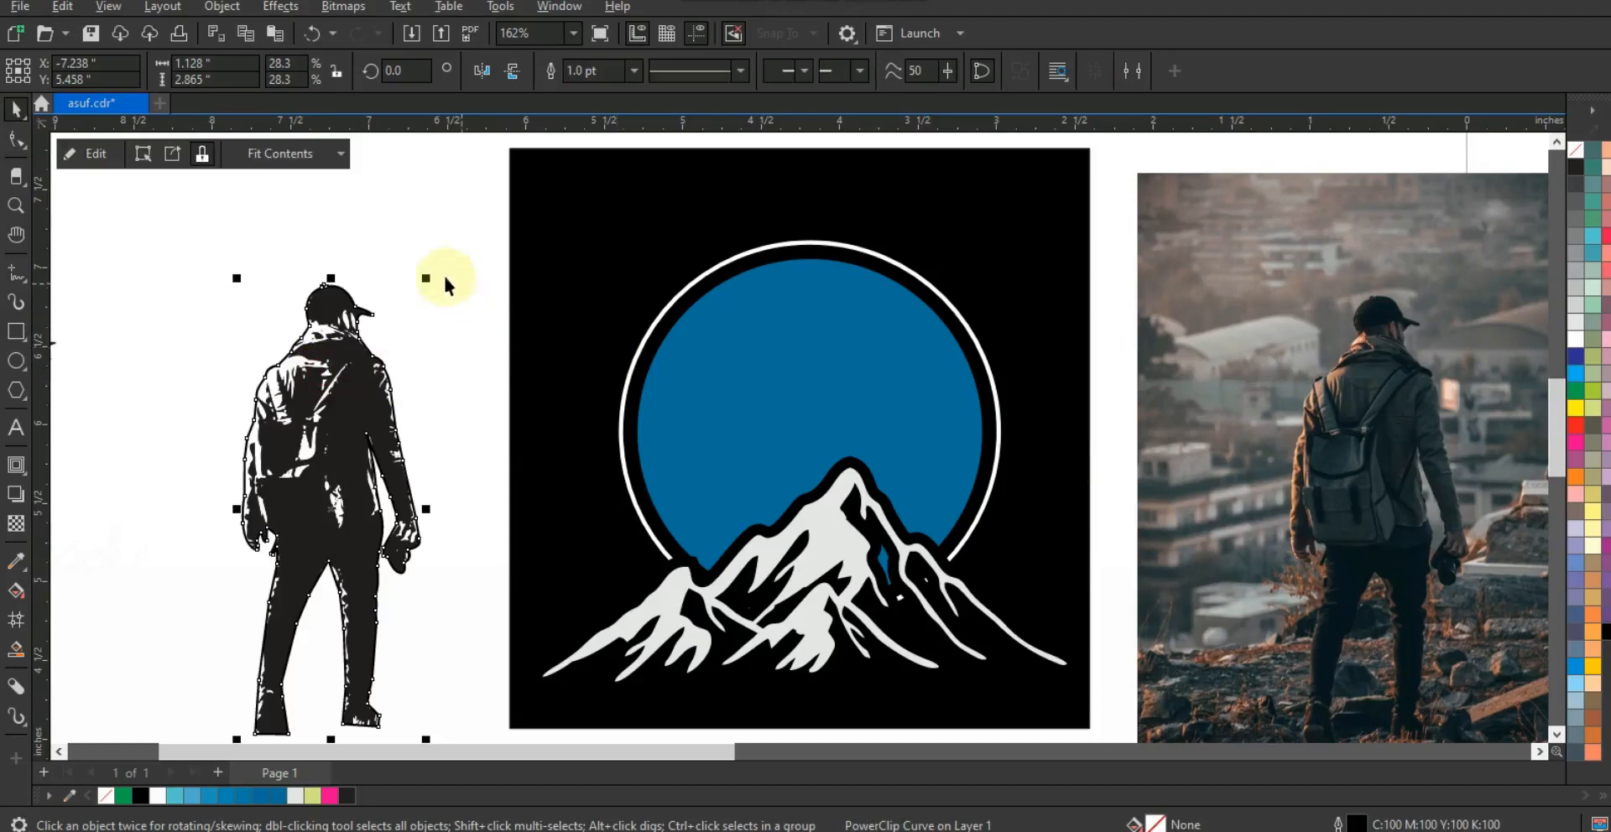
drag(426, 277, 386, 379)
drag(342, 460, 801, 380)
key(ctrl+Page_Up)
key(shift+Page_Up)
key(ctrl+Page_Down)
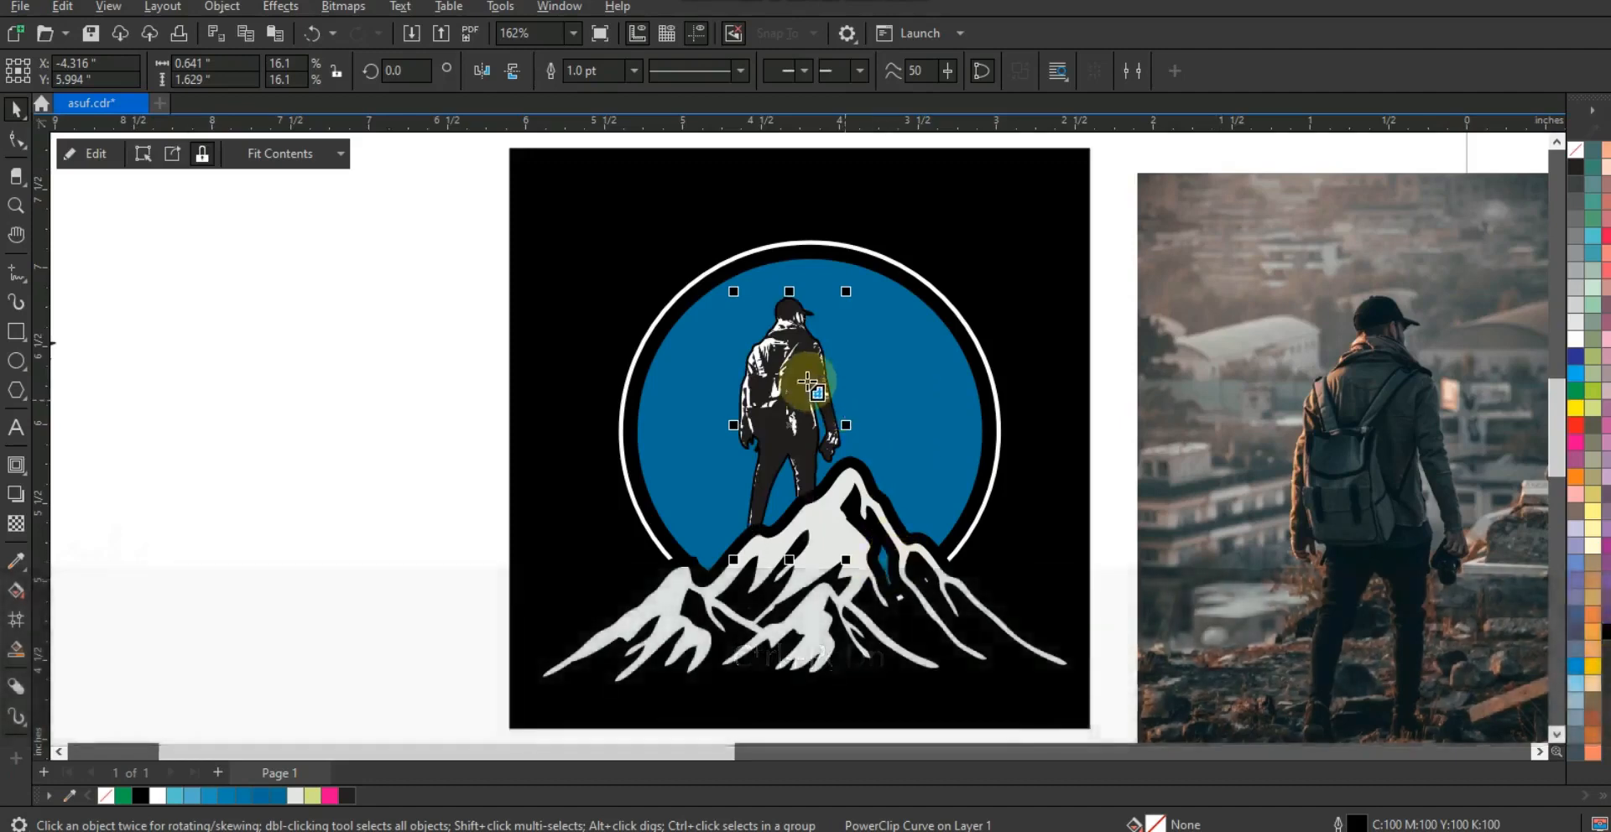
Step: Ungroup the traced artwork inside the man's PowerClip, fill its dark shapes with solid black, and finish editing
key(d)
click(16, 110)
click(776, 72)
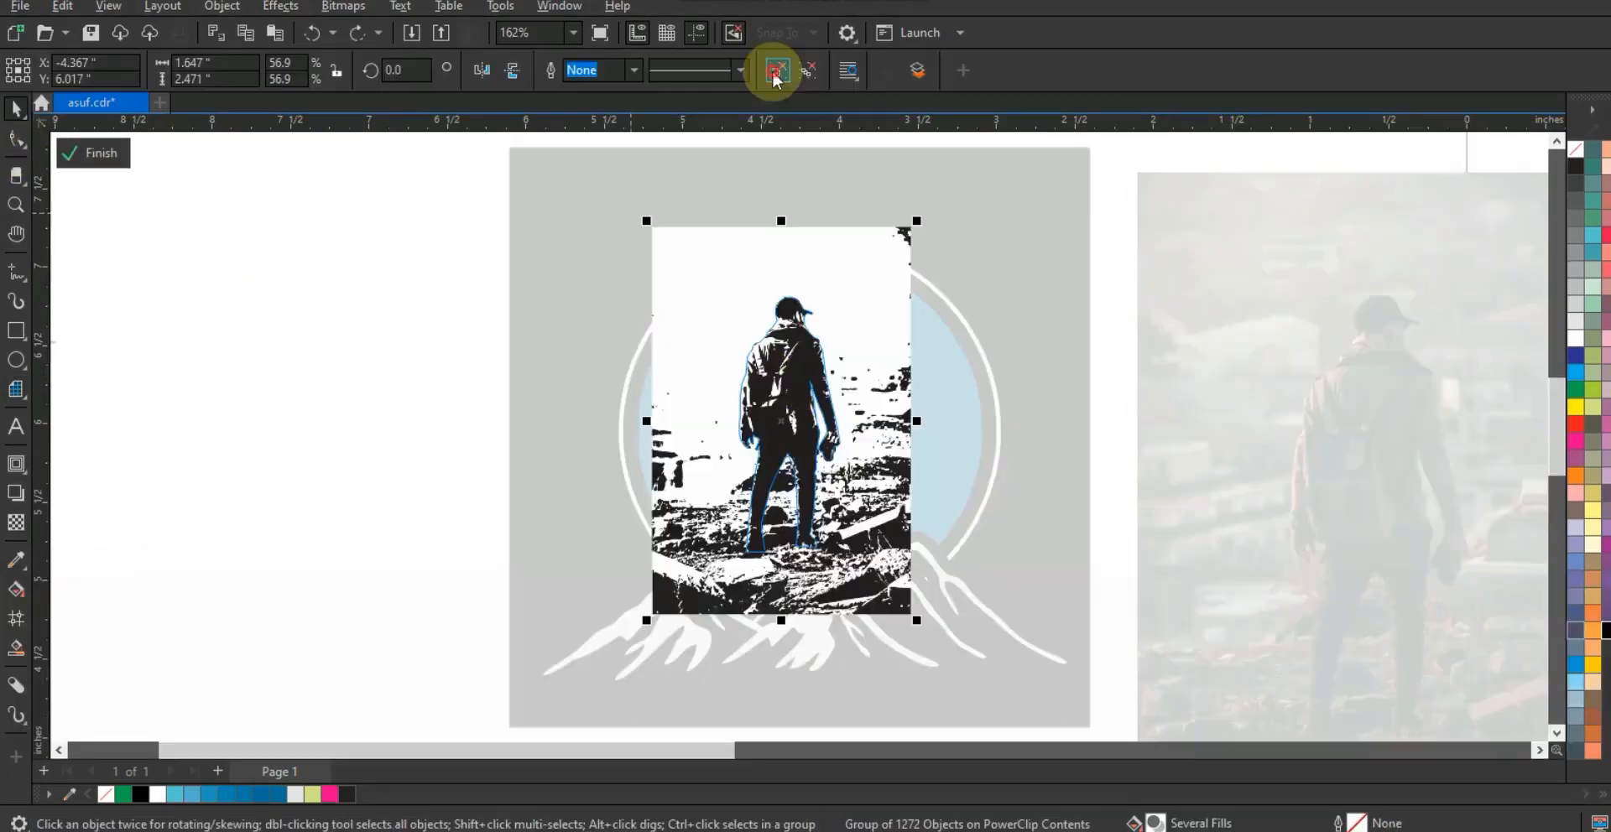
click(233, 292)
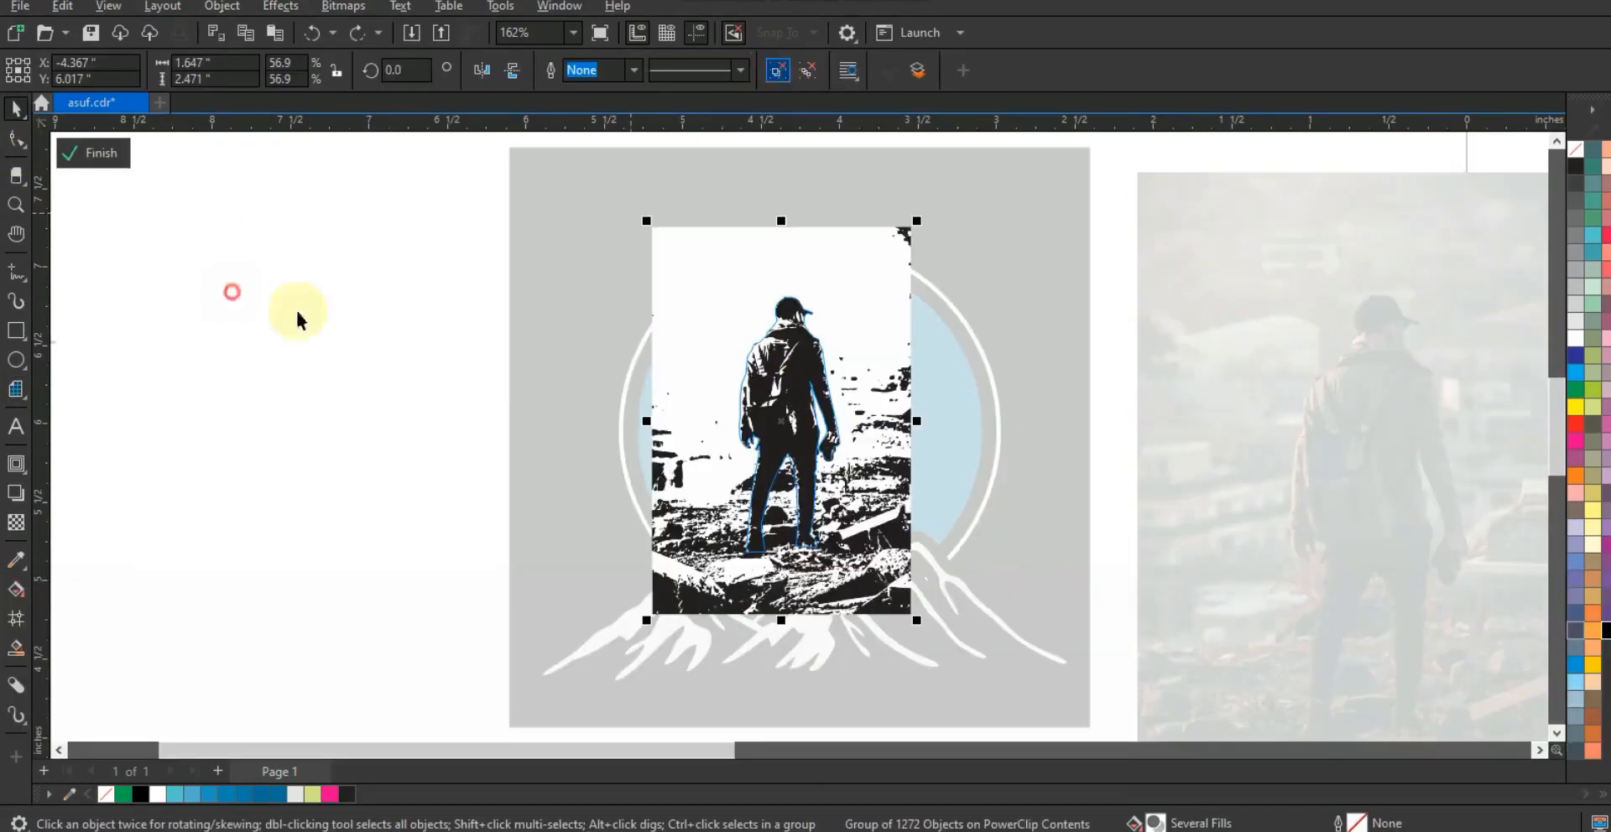
click(808, 390)
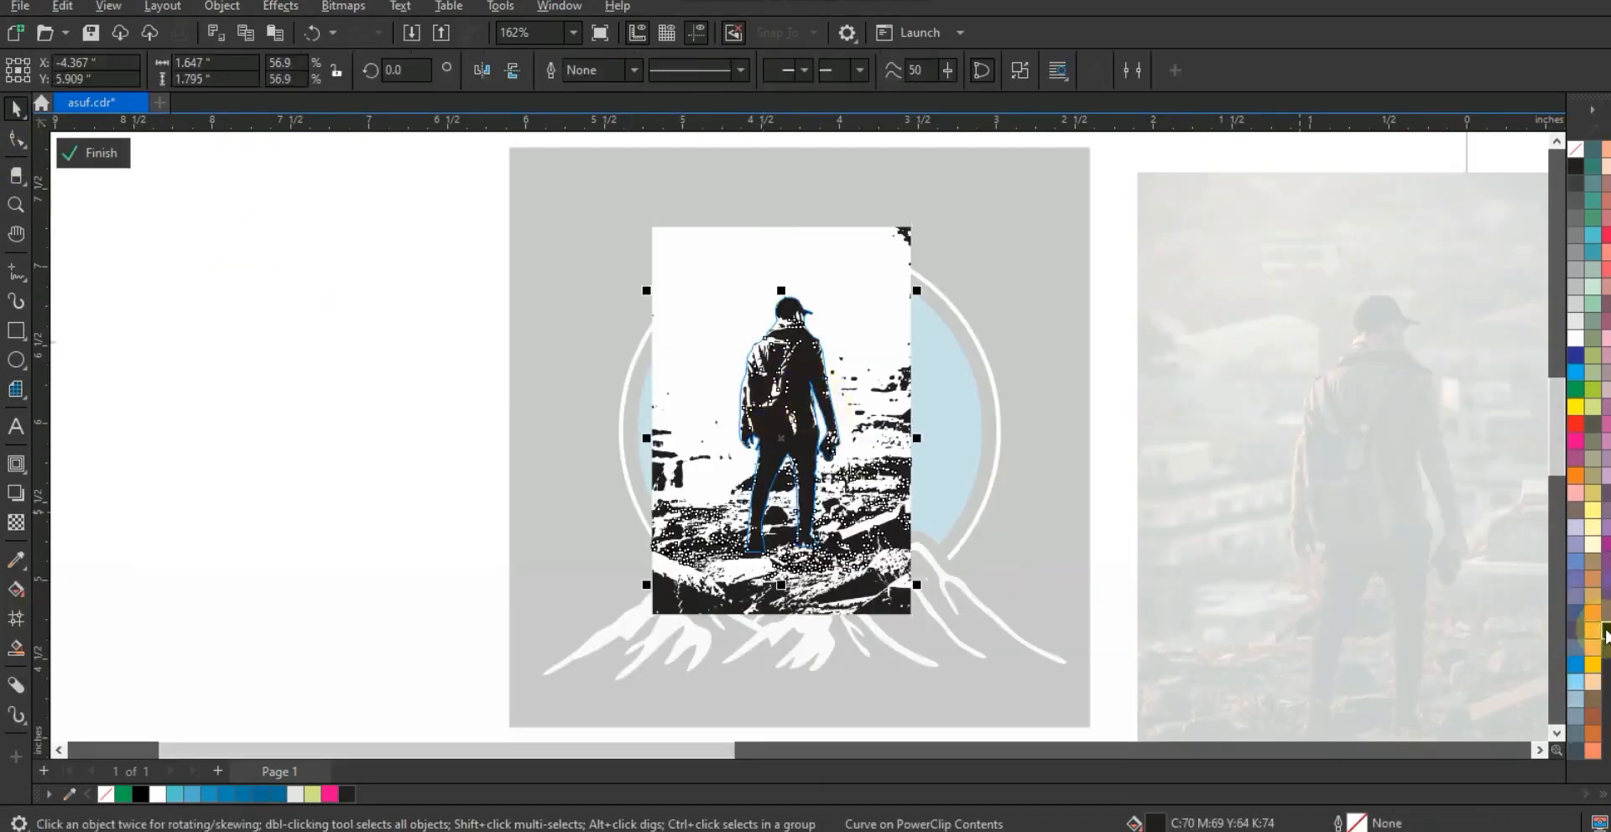
right_click(829, 324)
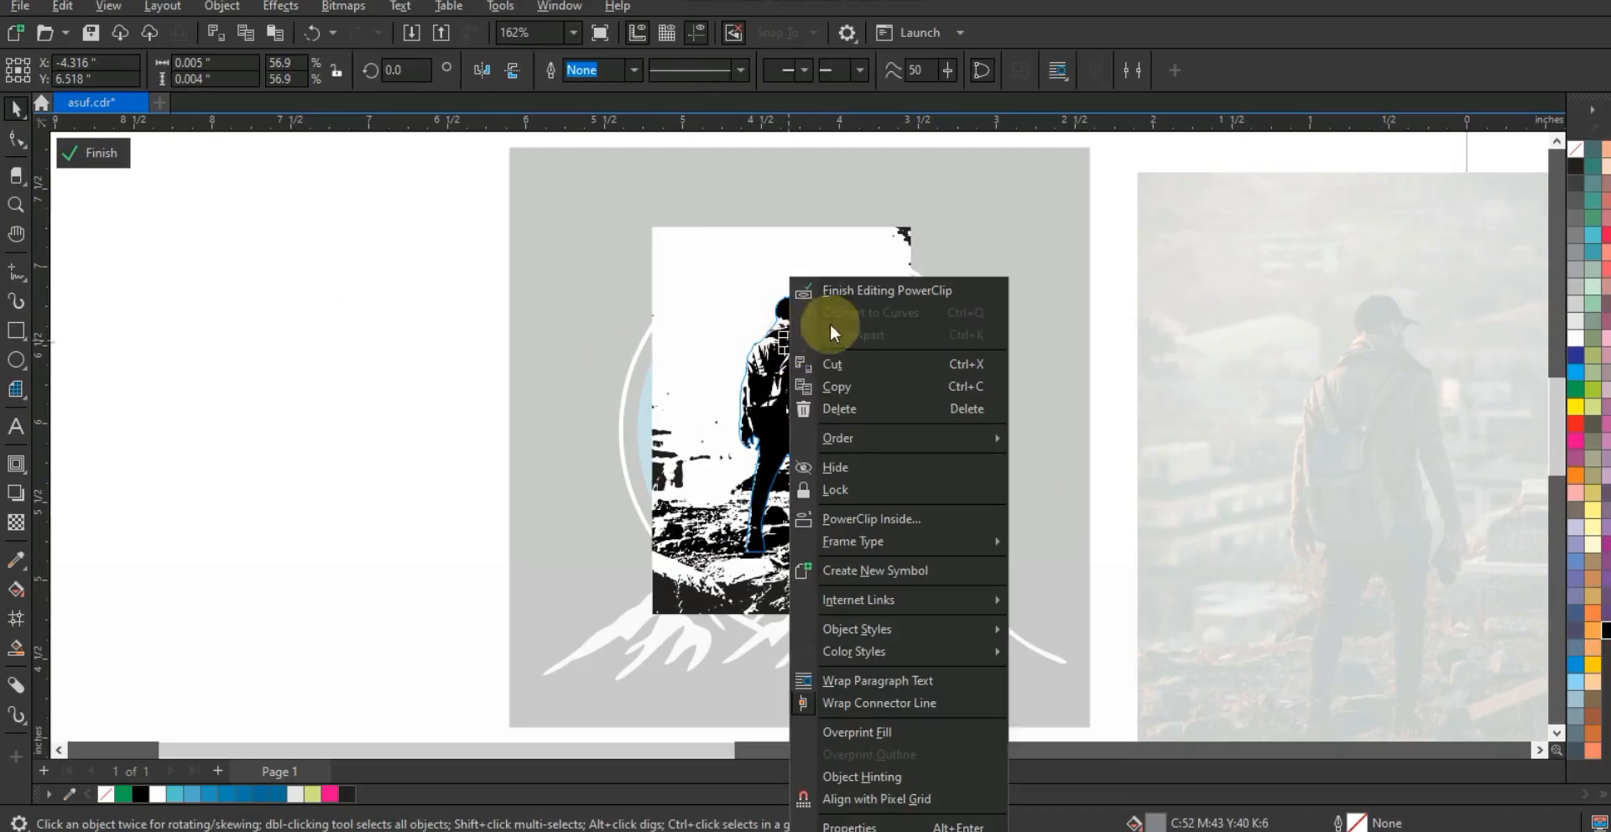
key(Return)
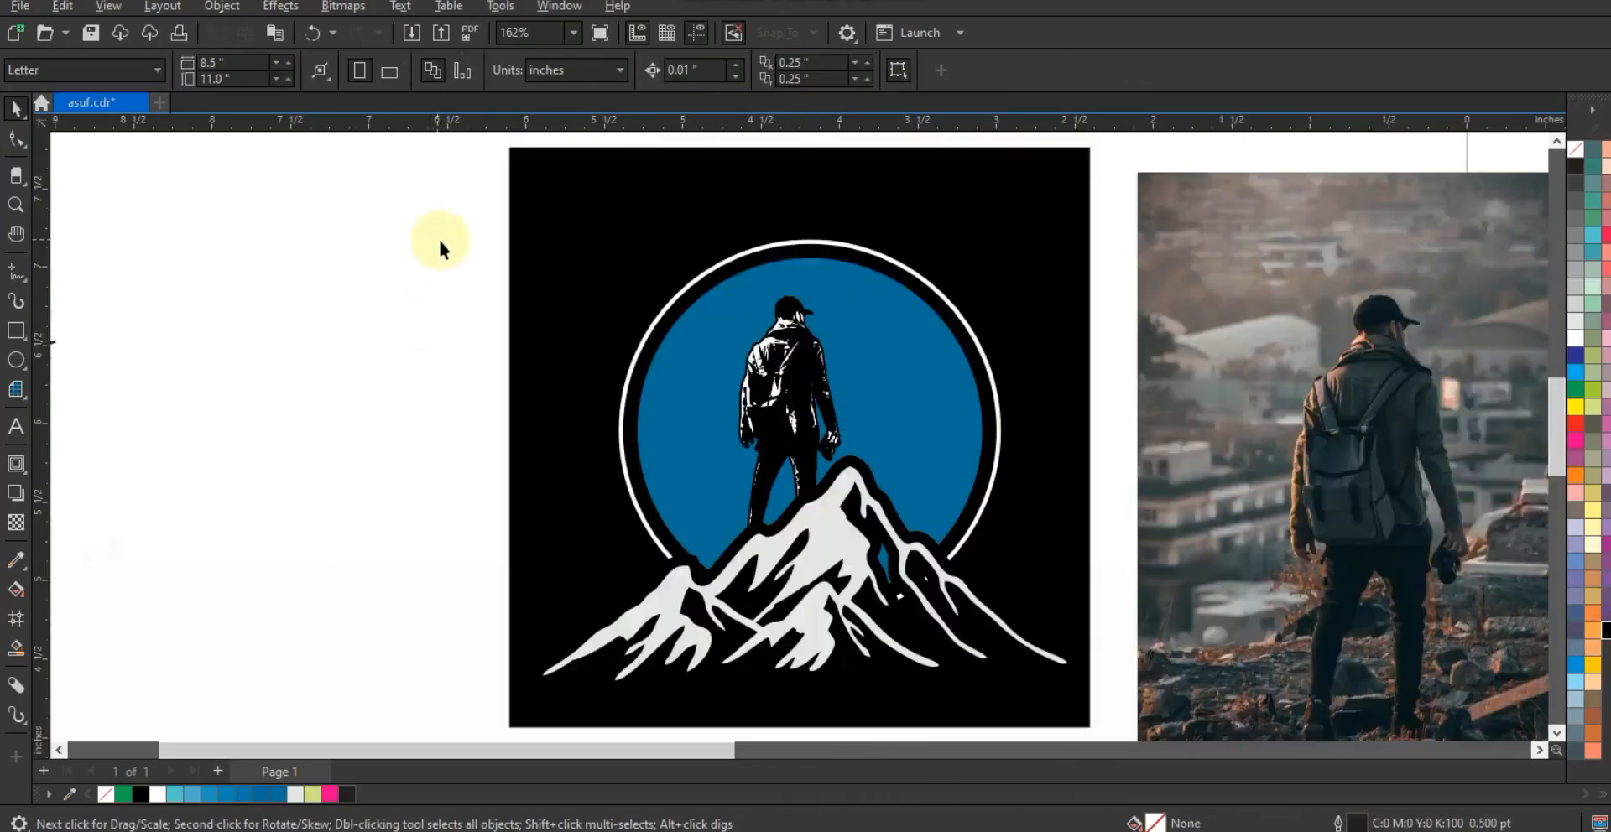
Step: Enlarge the man silhouette to about 0.7 by 1.77 in and move it slightly up behind the mountain slope
click(869, 579)
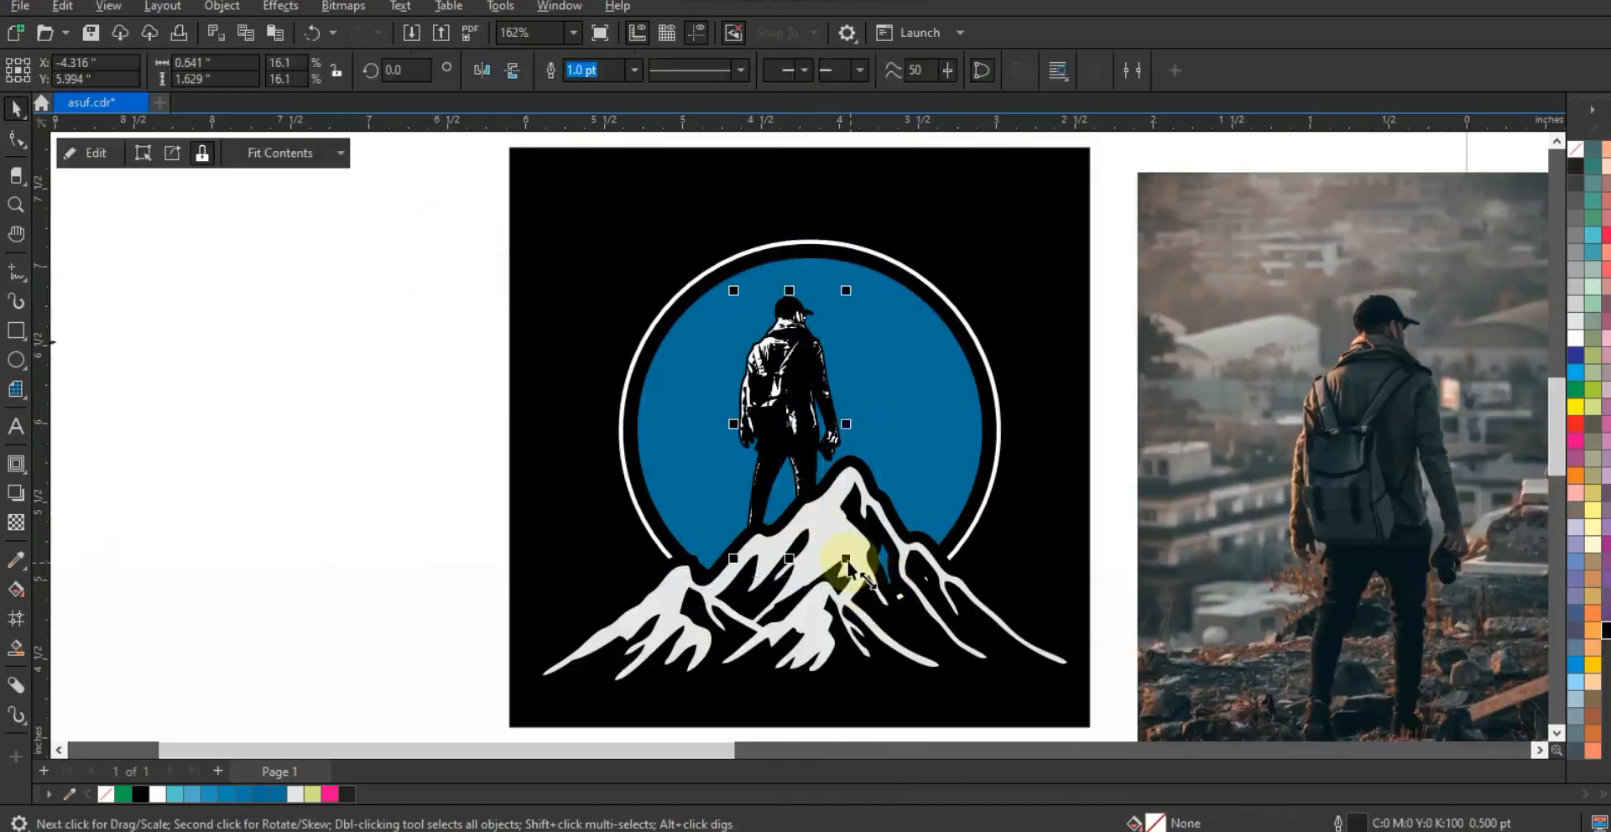
drag(868, 592, 863, 583)
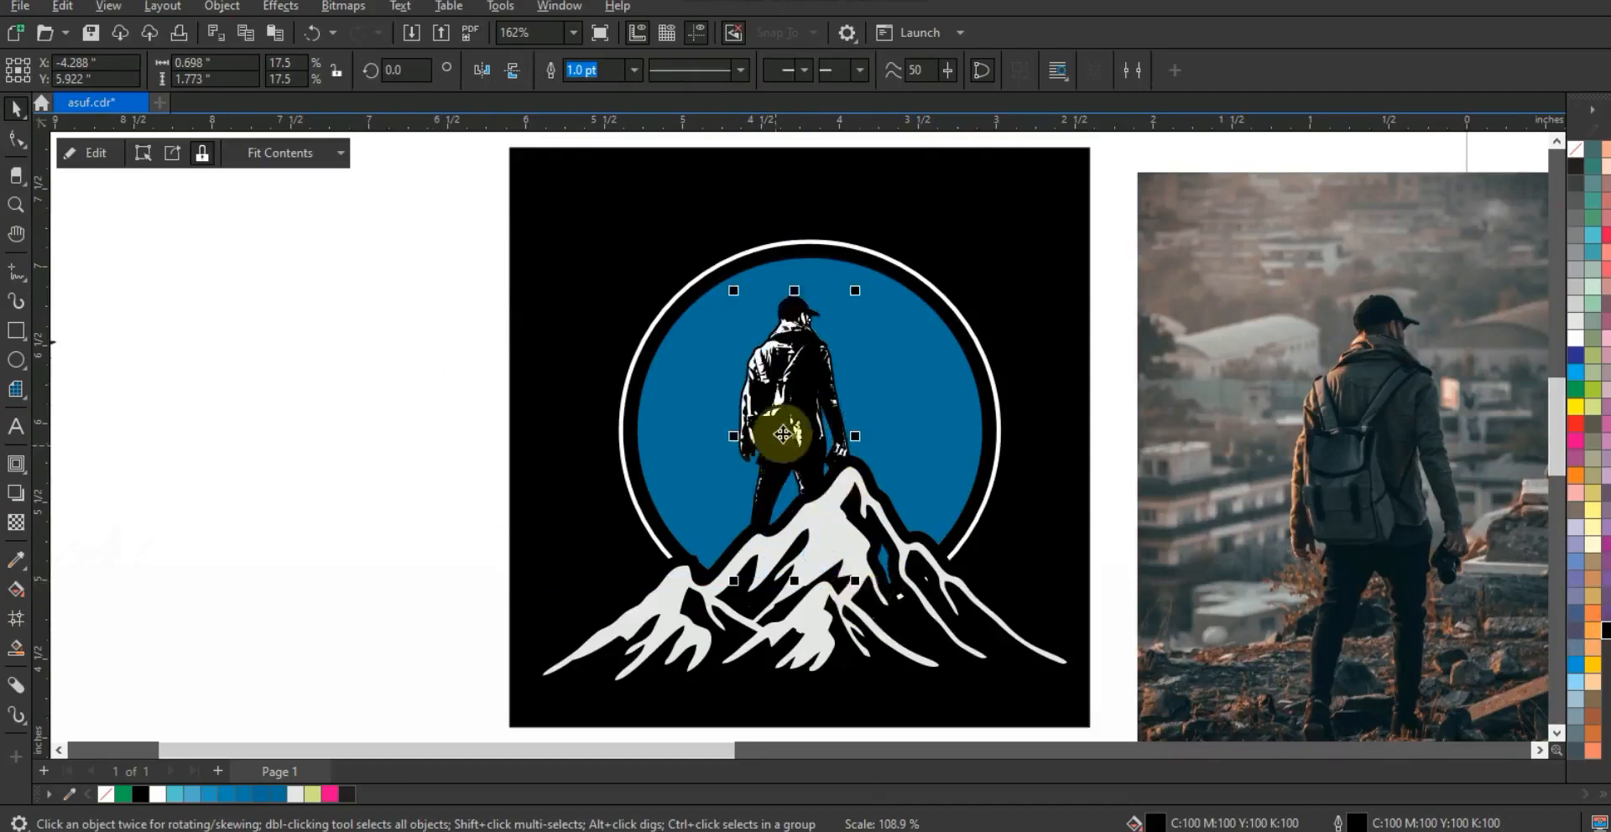
mouse_move(786, 432)
mouse_down()
mouse_move(783, 376)
mouse_move(792, 404)
mouse_up()
click(323, 409)
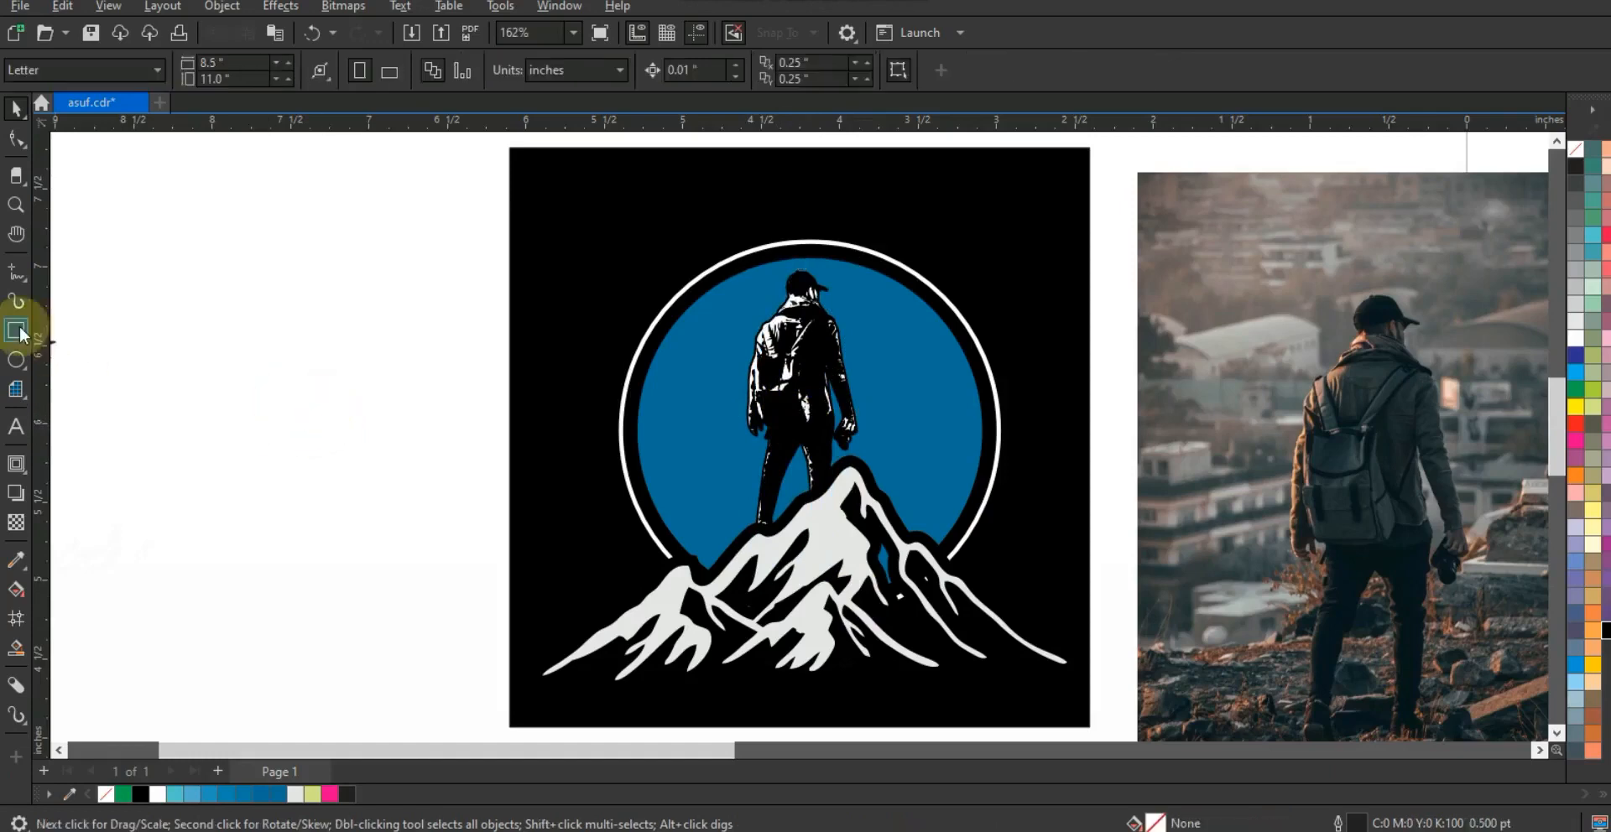
click(16, 331)
drag(692, 409, 810, 561)
key(ctrl+z)
Step: Draw a circle about 1.12 in across, fill it orange (CMYK 0, 60, 100, 0), and send it behind the man and mountains
click(16, 360)
drag(686, 428, 862, 605)
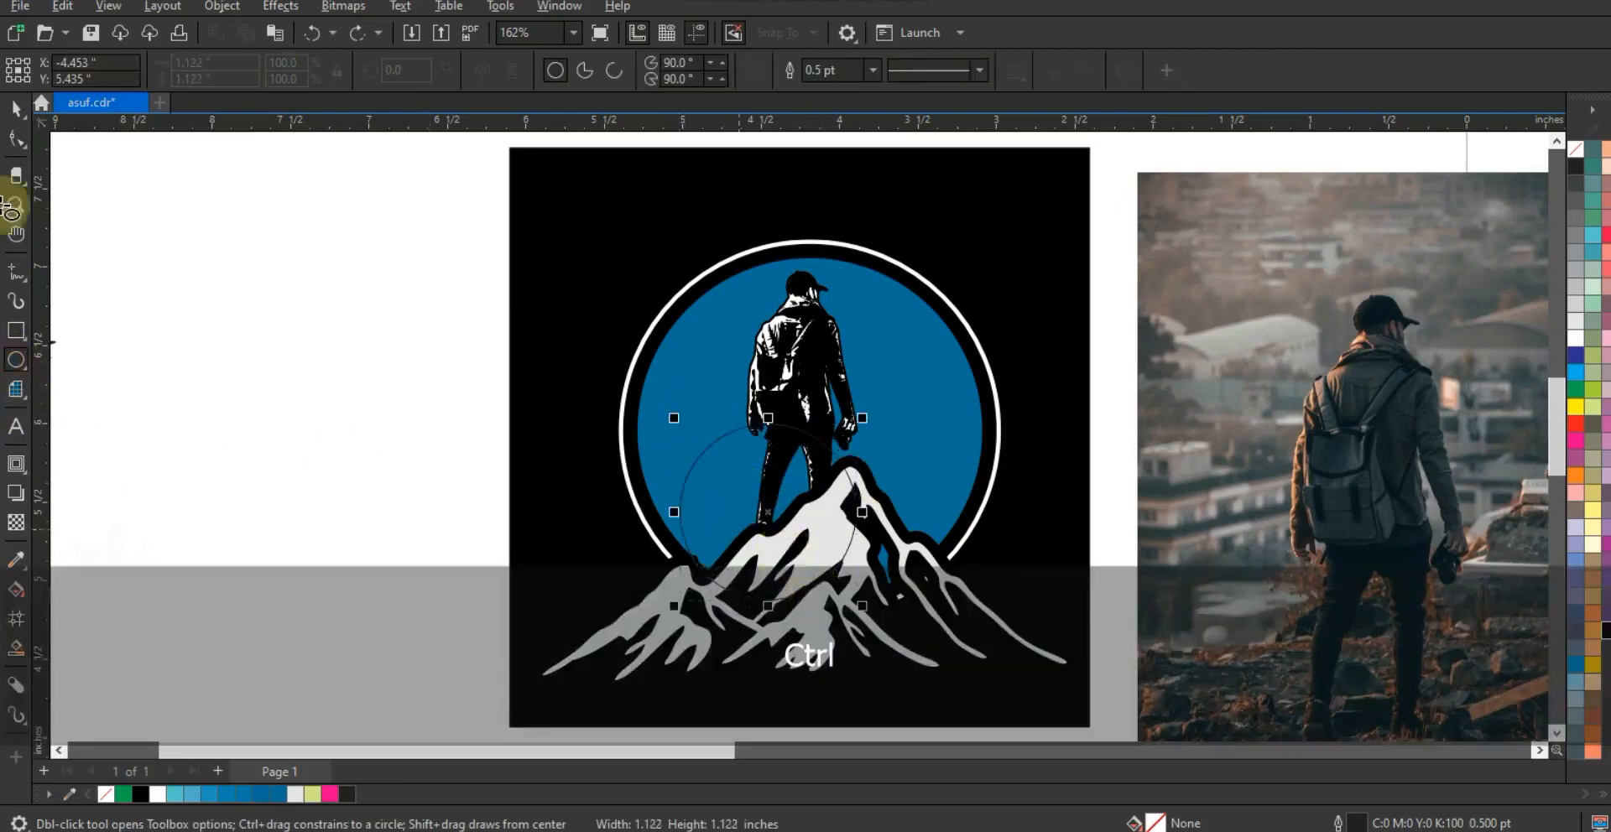
click(17, 109)
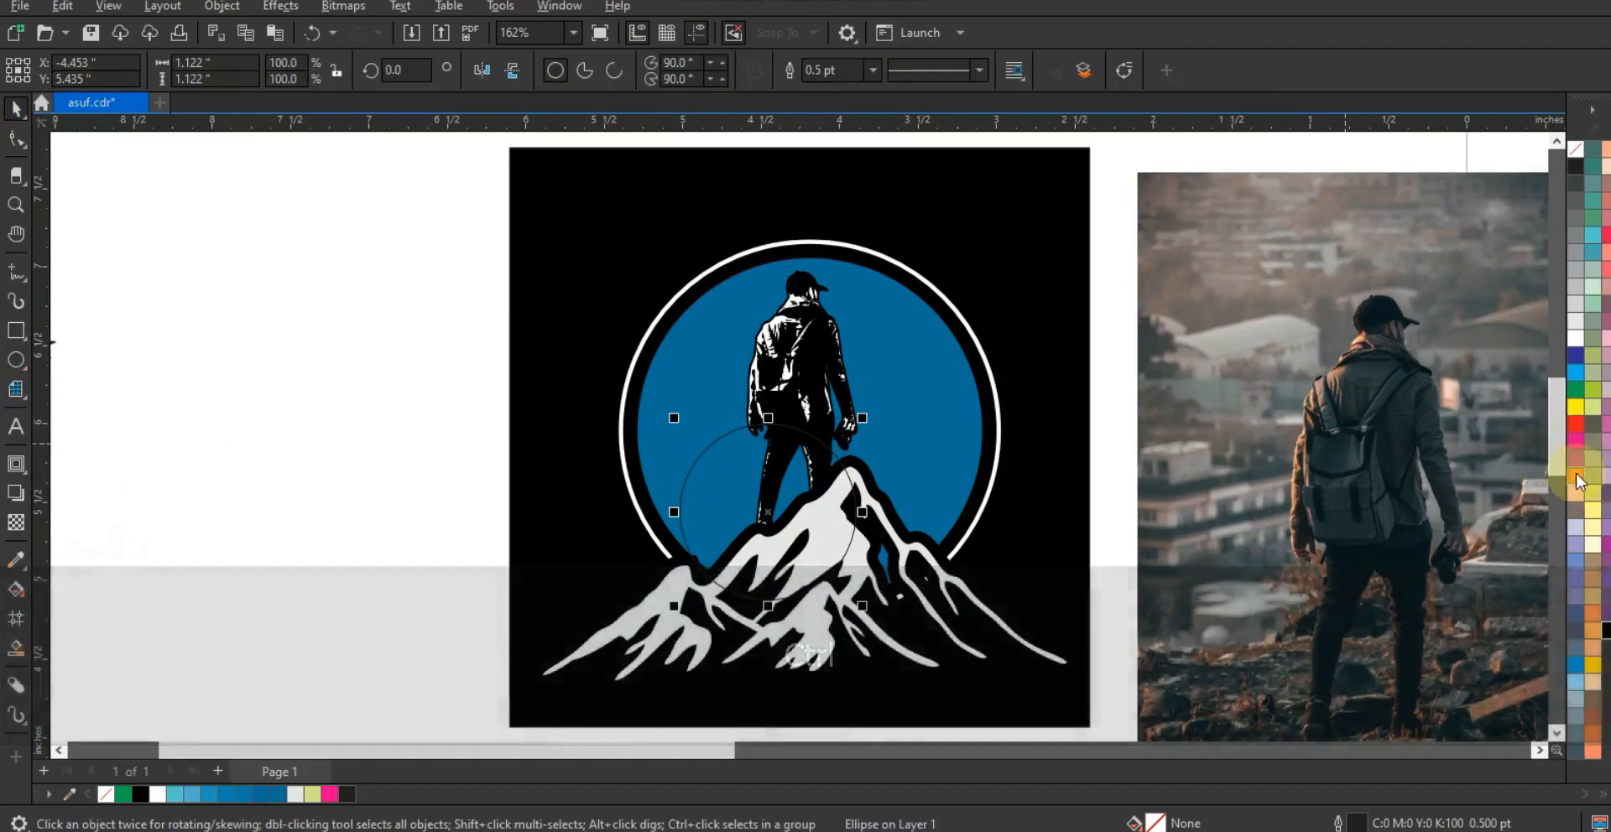
click(1577, 478)
key(ctrl+Page_Down)
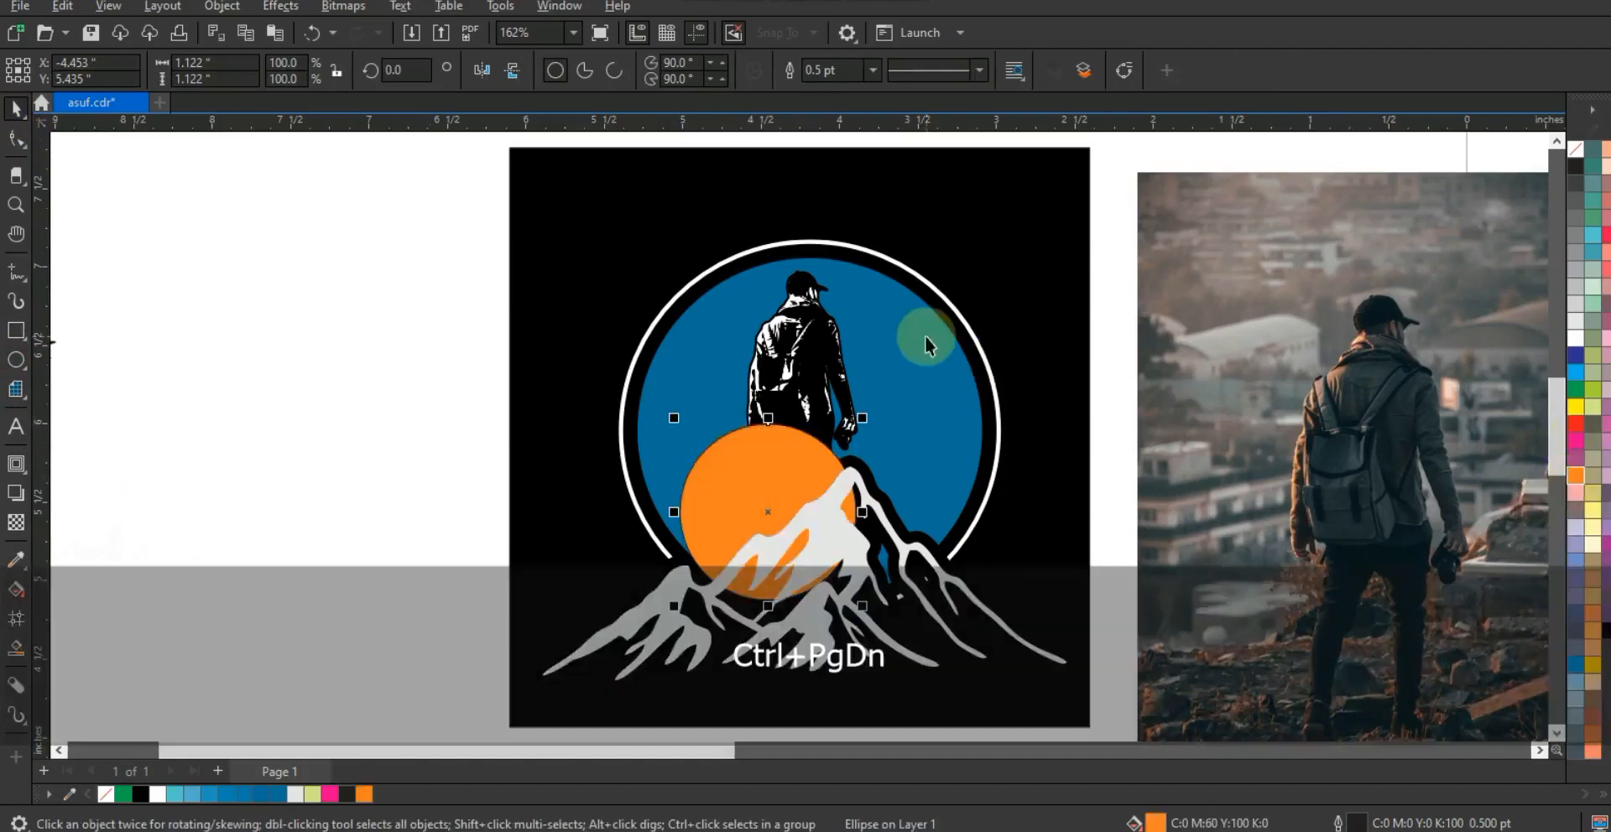
key(ctrl+Page_Down)
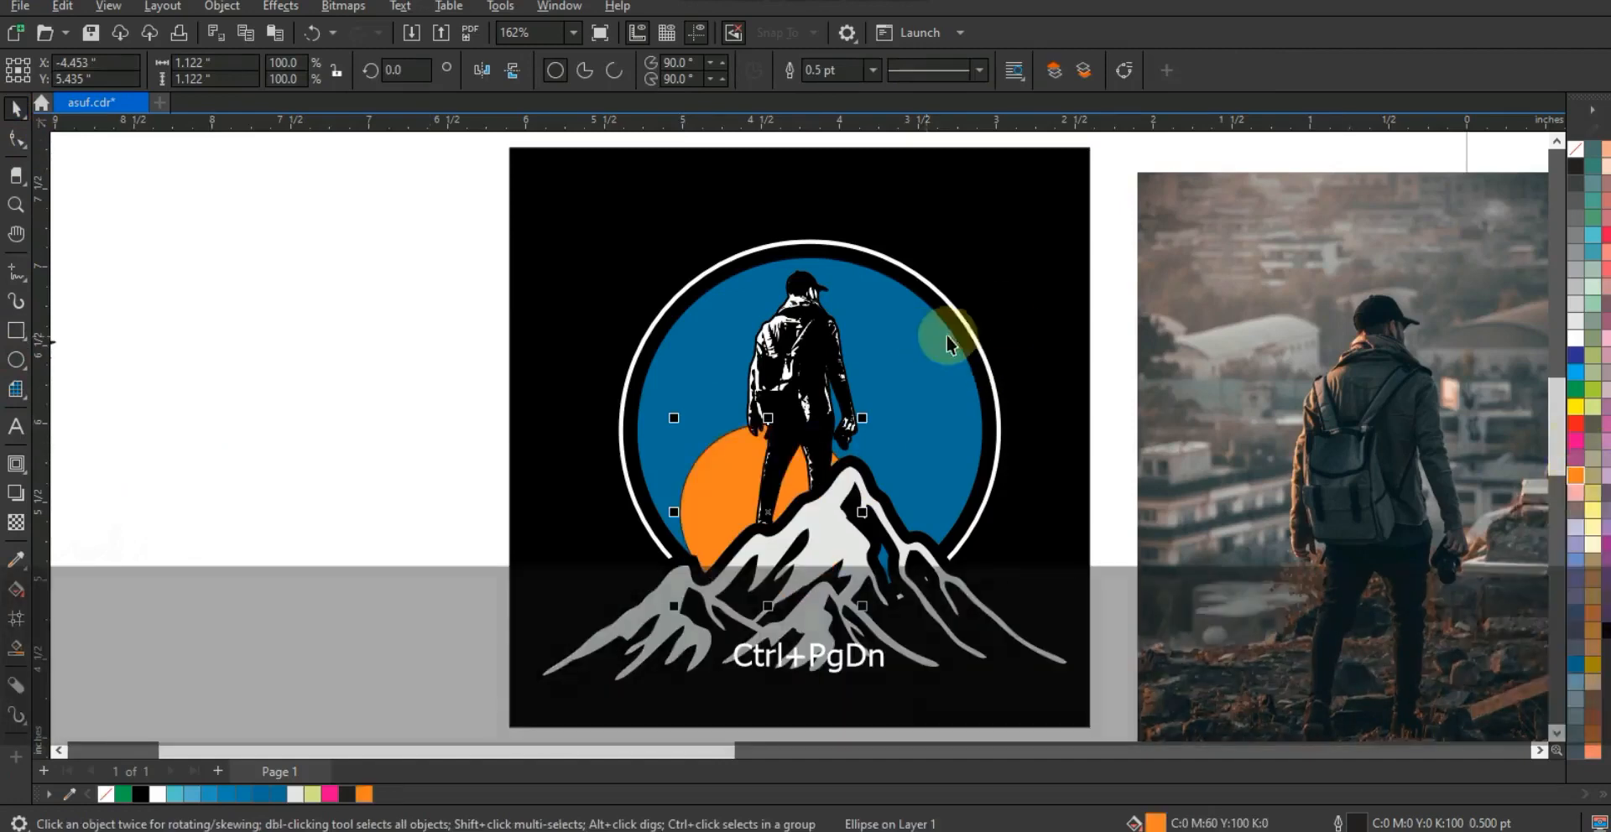
Step: Shrink the orange sun to about 0.9 in across, nudge it slightly left, and remove its outline
drag(863, 417, 845, 436)
drag(764, 513, 758, 515)
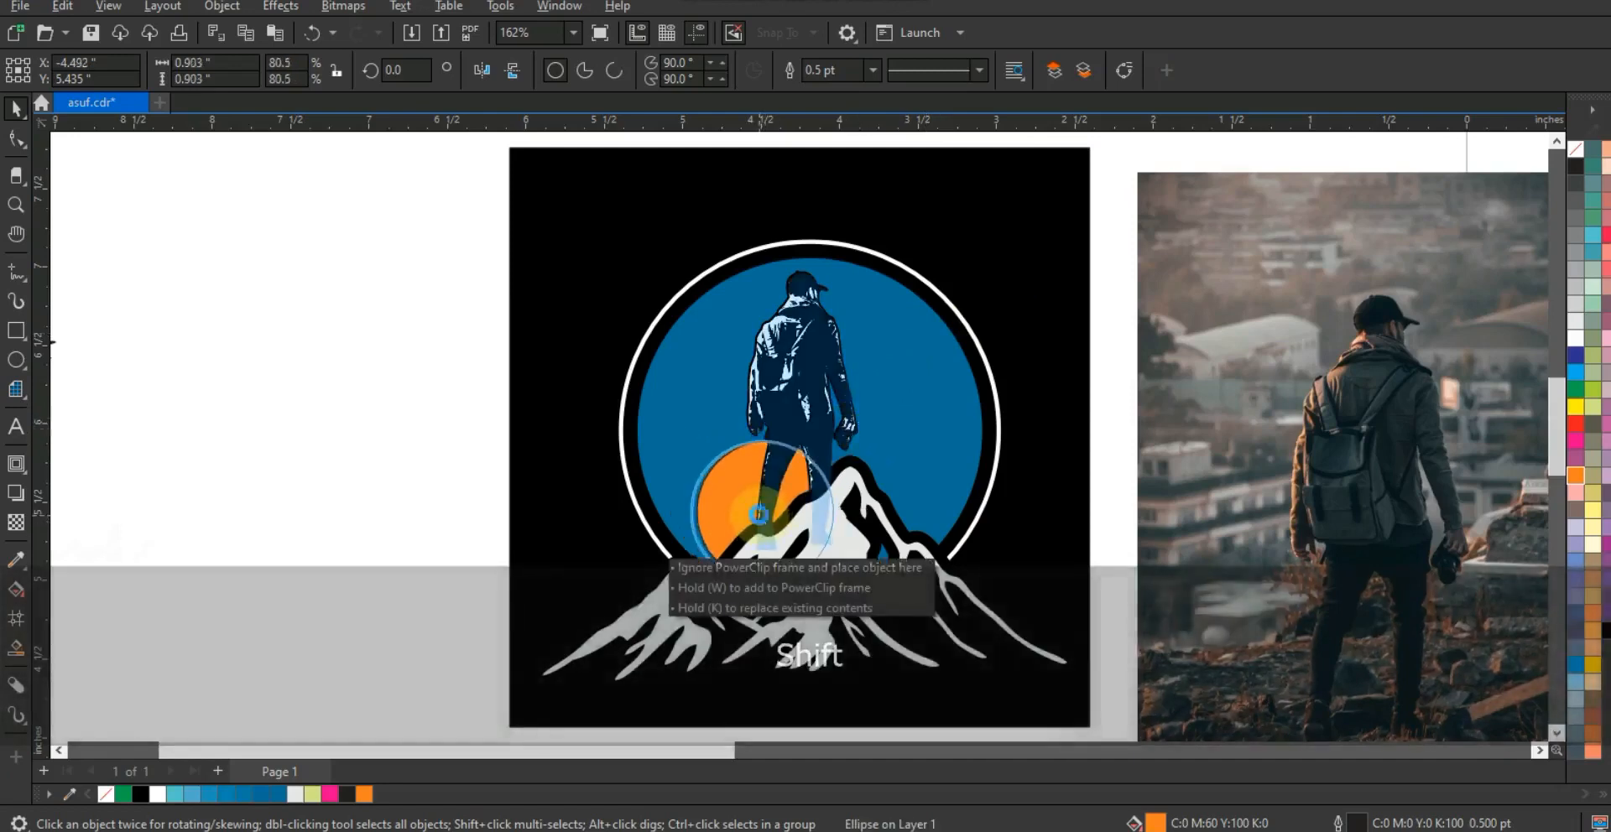
right_click(1575, 158)
click(1566, 164)
click(383, 334)
Step: Place a copy of the pine tree, about 0.59 in wide, in front of the sun's left side and fill it solid black
key(F4)
key(Escape)
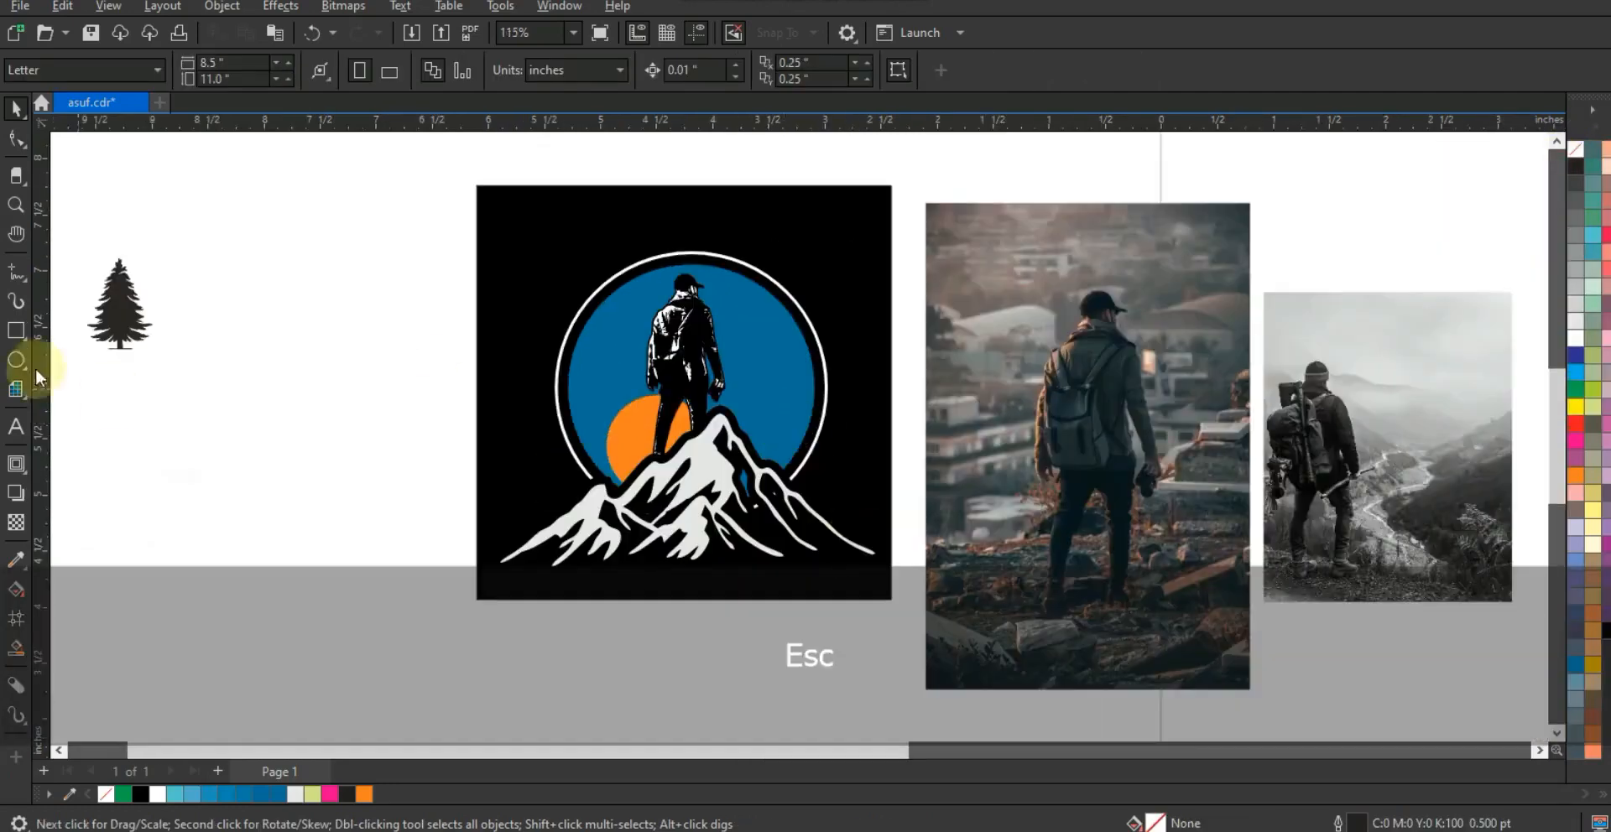
click(633, 466)
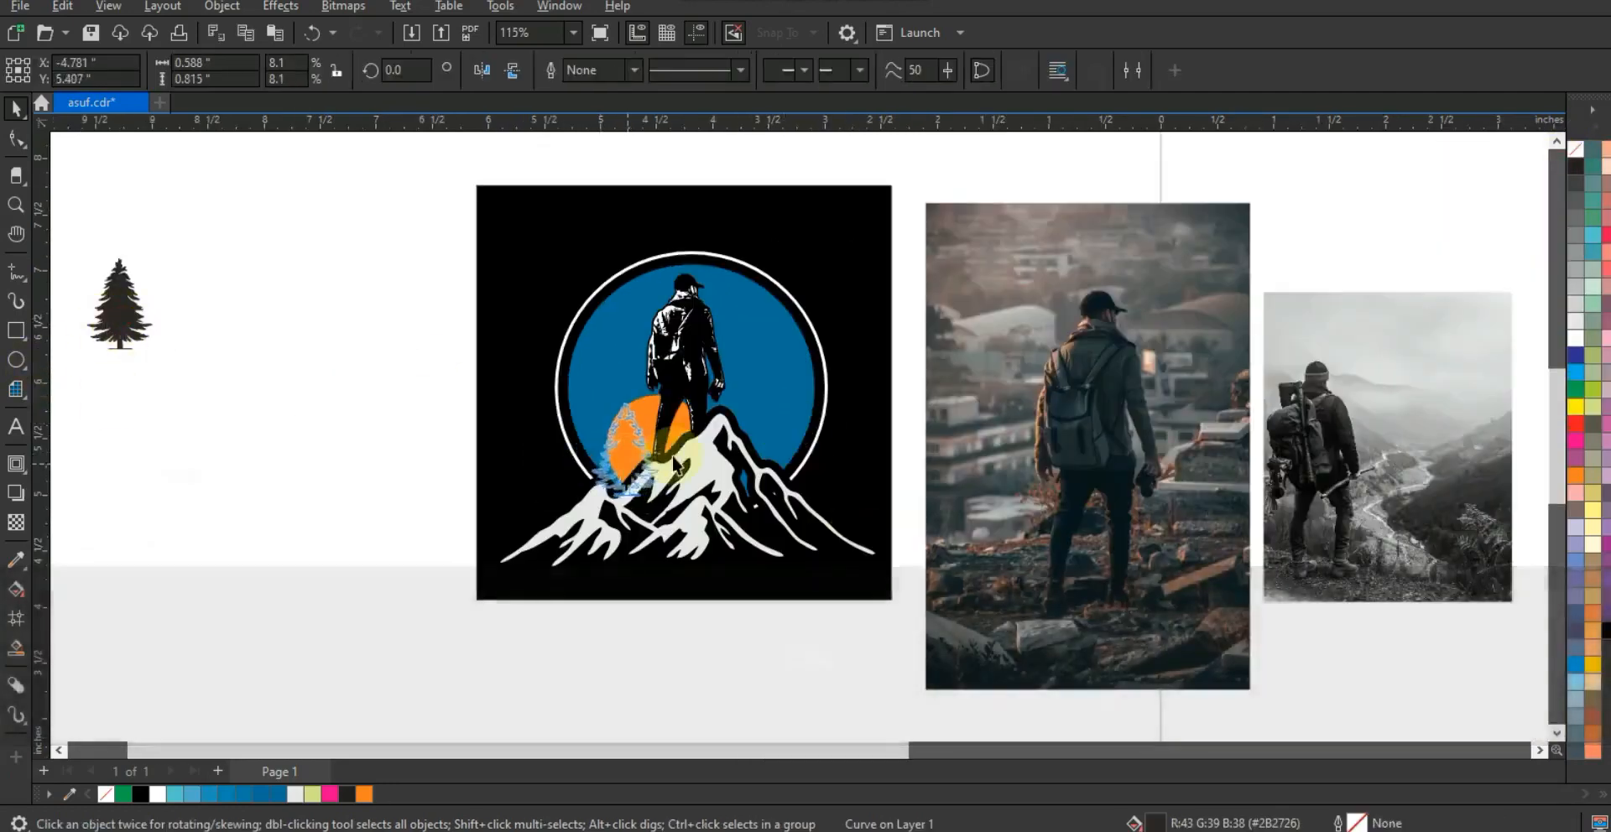
key(shift+F2)
key(F3)
key(shift+Page_Up)
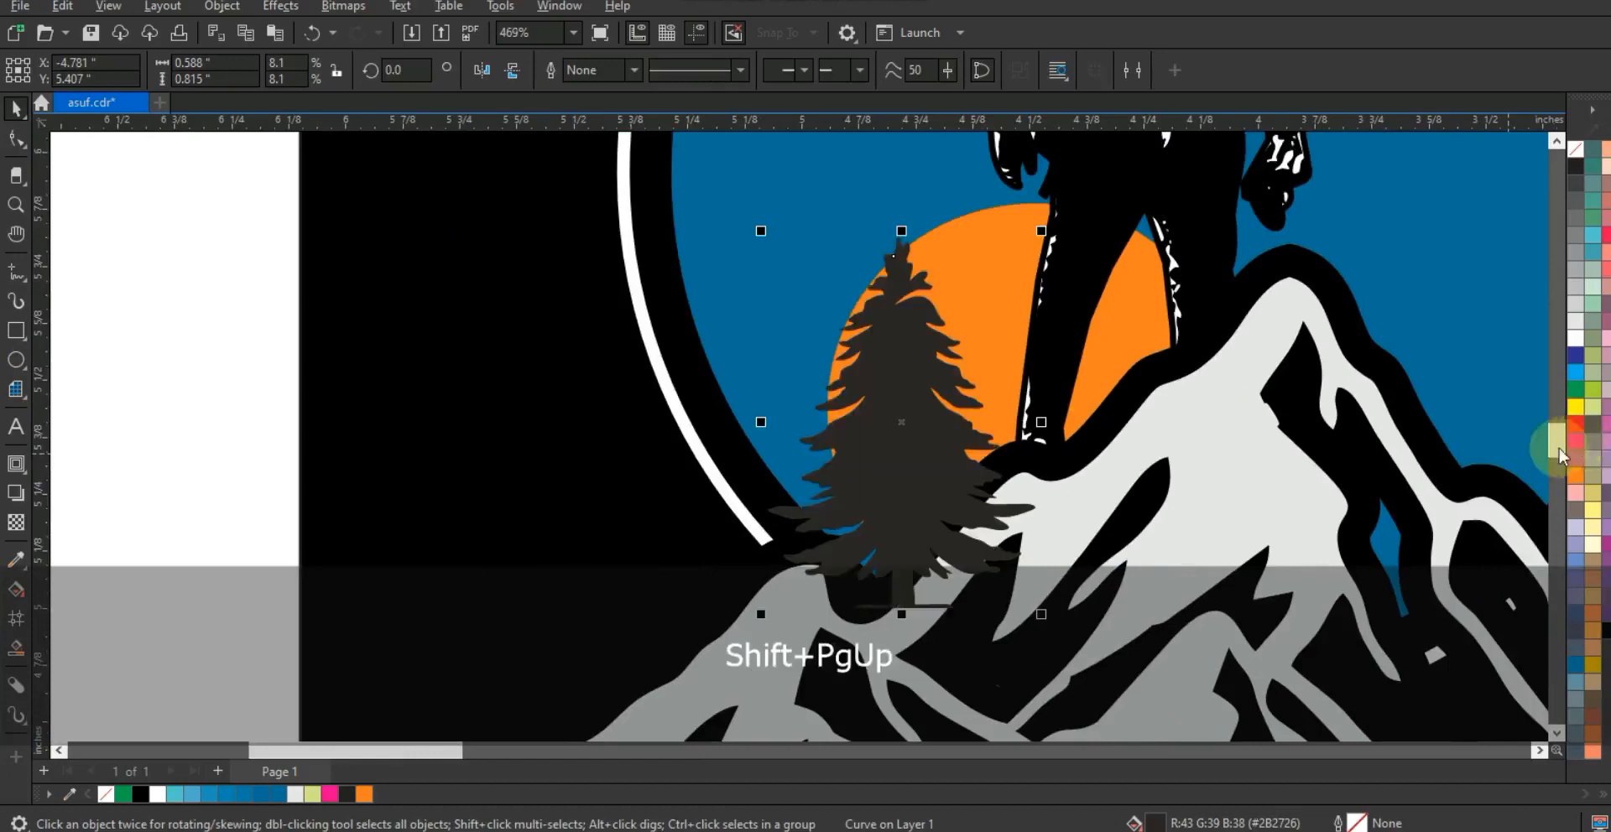
click(1598, 620)
click(456, 461)
key(shift+F2)
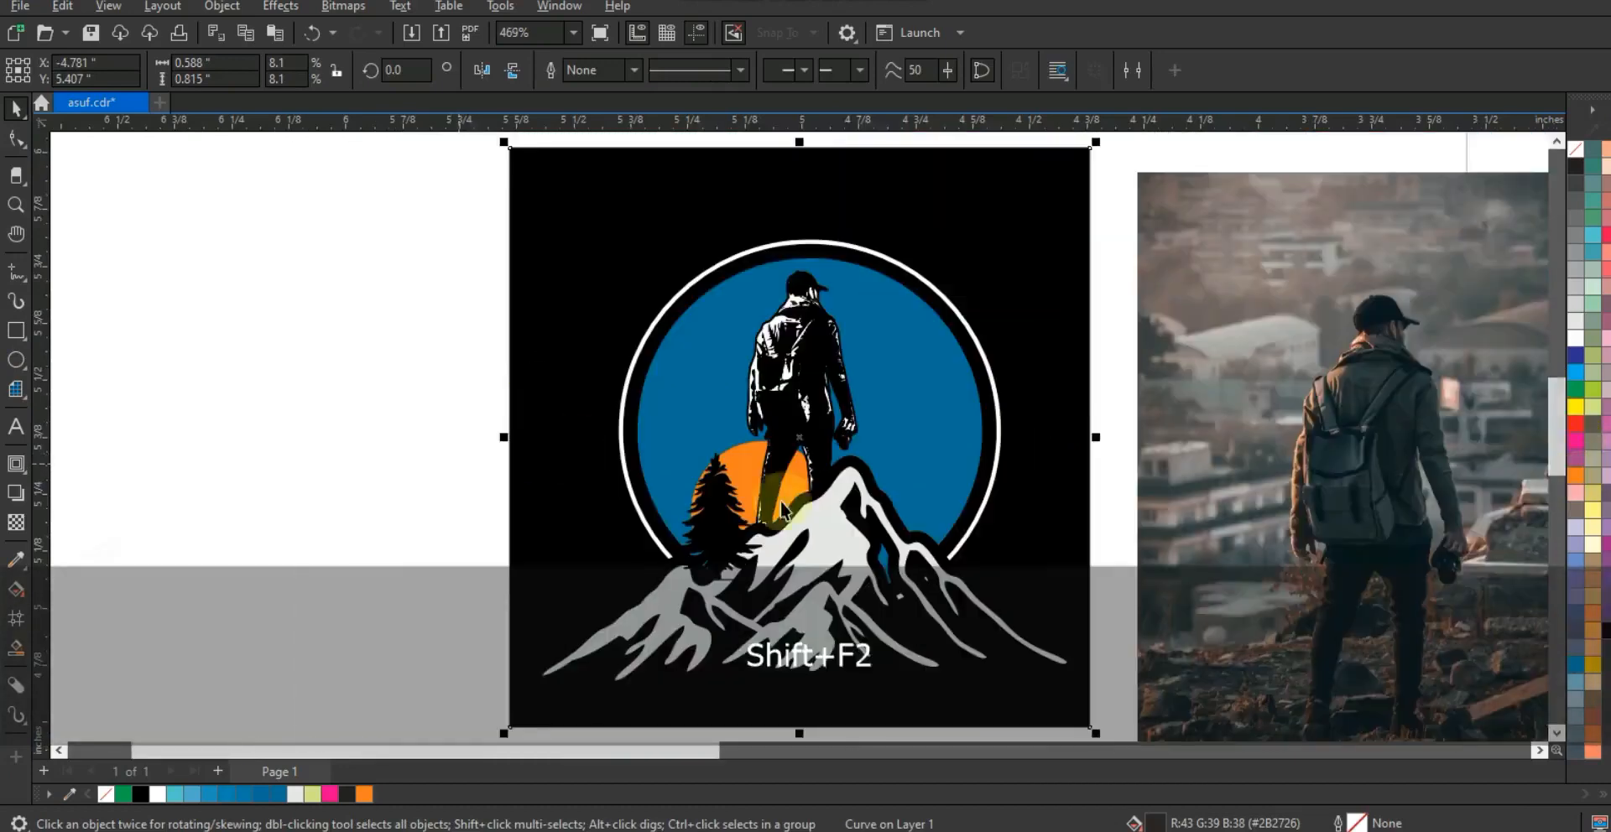
key(Escape)
Step: Shrink the tree to about 0.39 in wide and duplicate it beside itself and, about 0.3 in wide, on the mountain's right slope
click(716, 544)
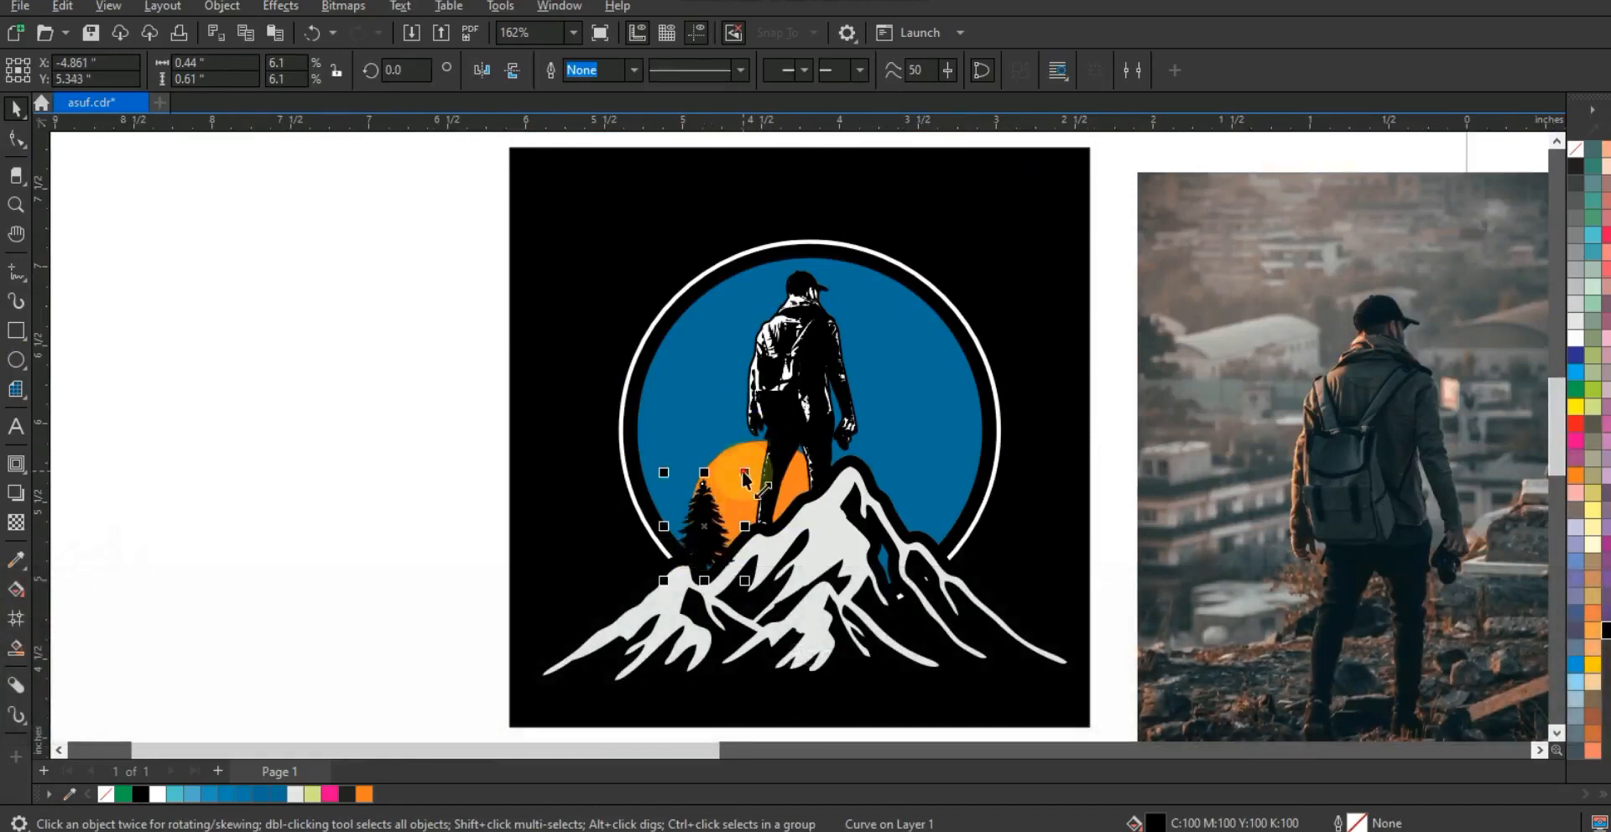
drag(746, 479, 738, 483)
drag(709, 541, 743, 532)
right_click(743, 532)
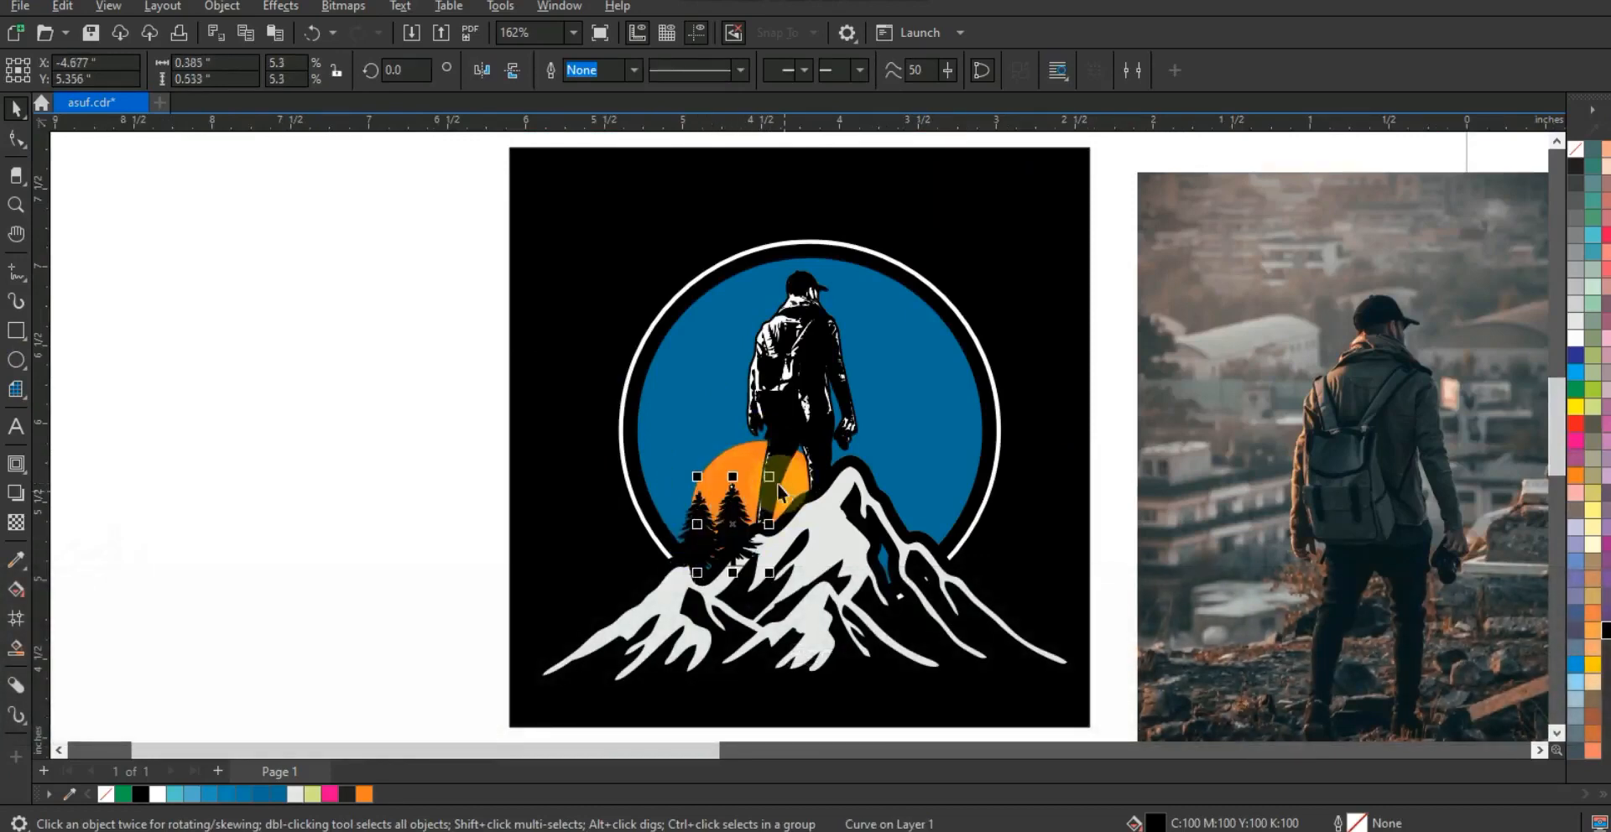
drag(773, 486, 942, 538)
right_click(942, 538)
Step: Place the pine trees and the orange sun inside the blue circle as a PowerClip
shift+click(903, 501)
shift+click(735, 528)
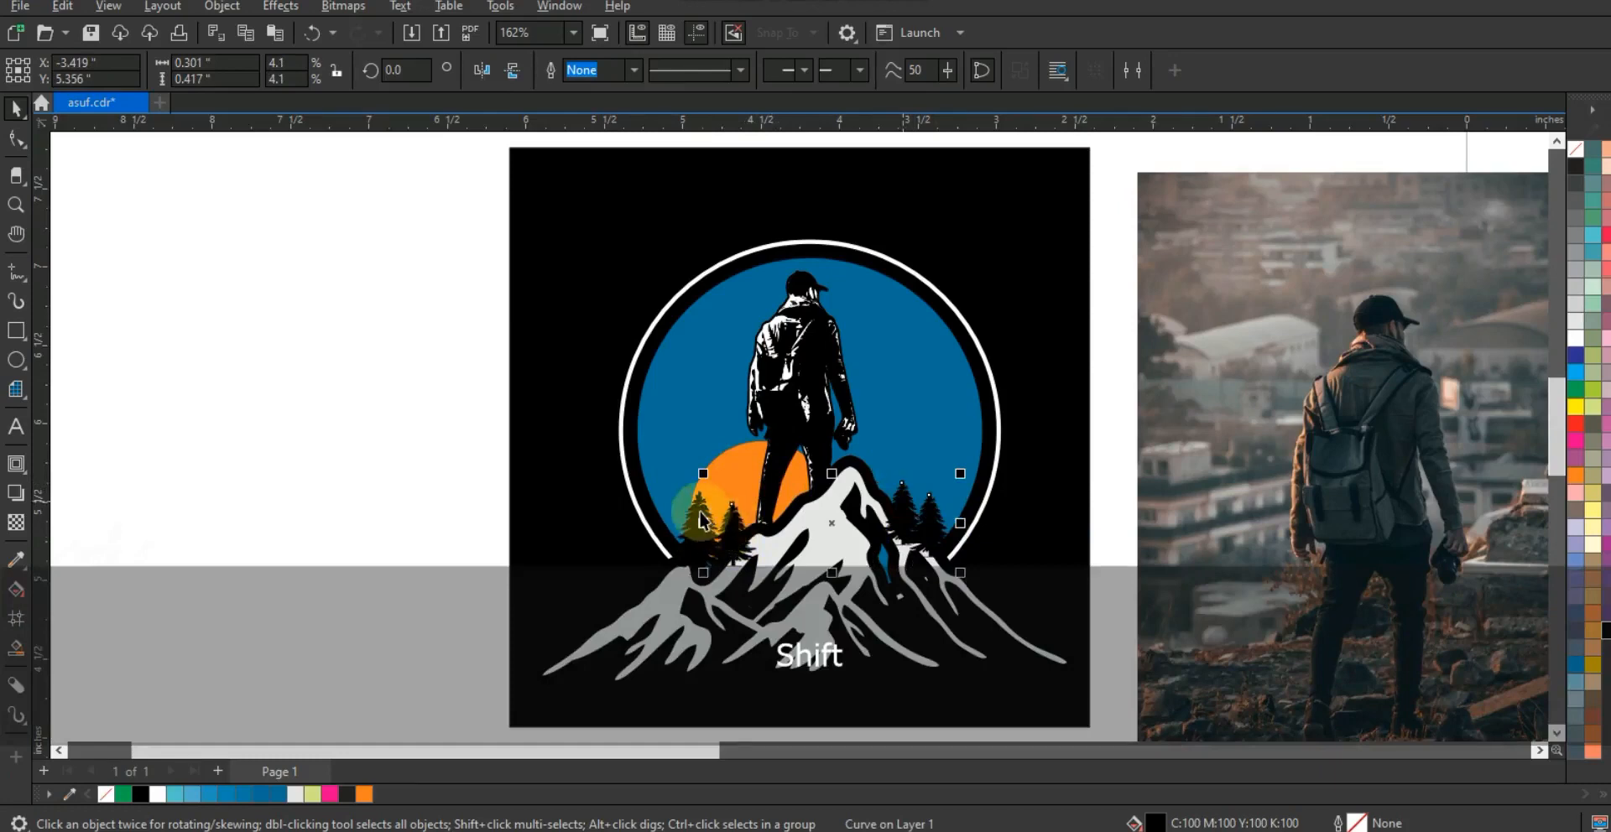
shift+click(699, 513)
right_click(727, 467)
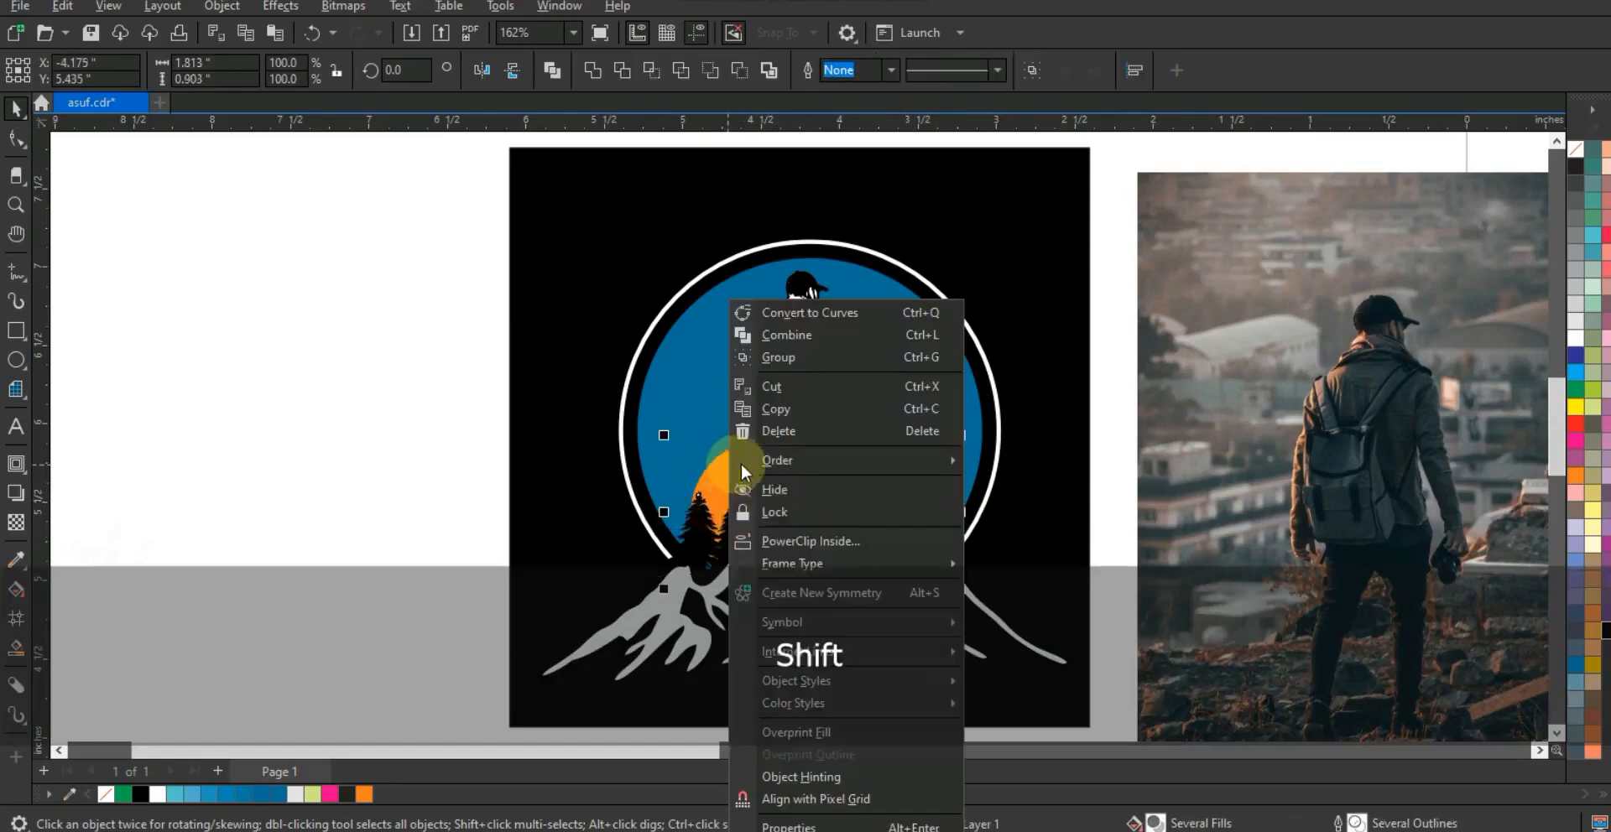
click(667, 386)
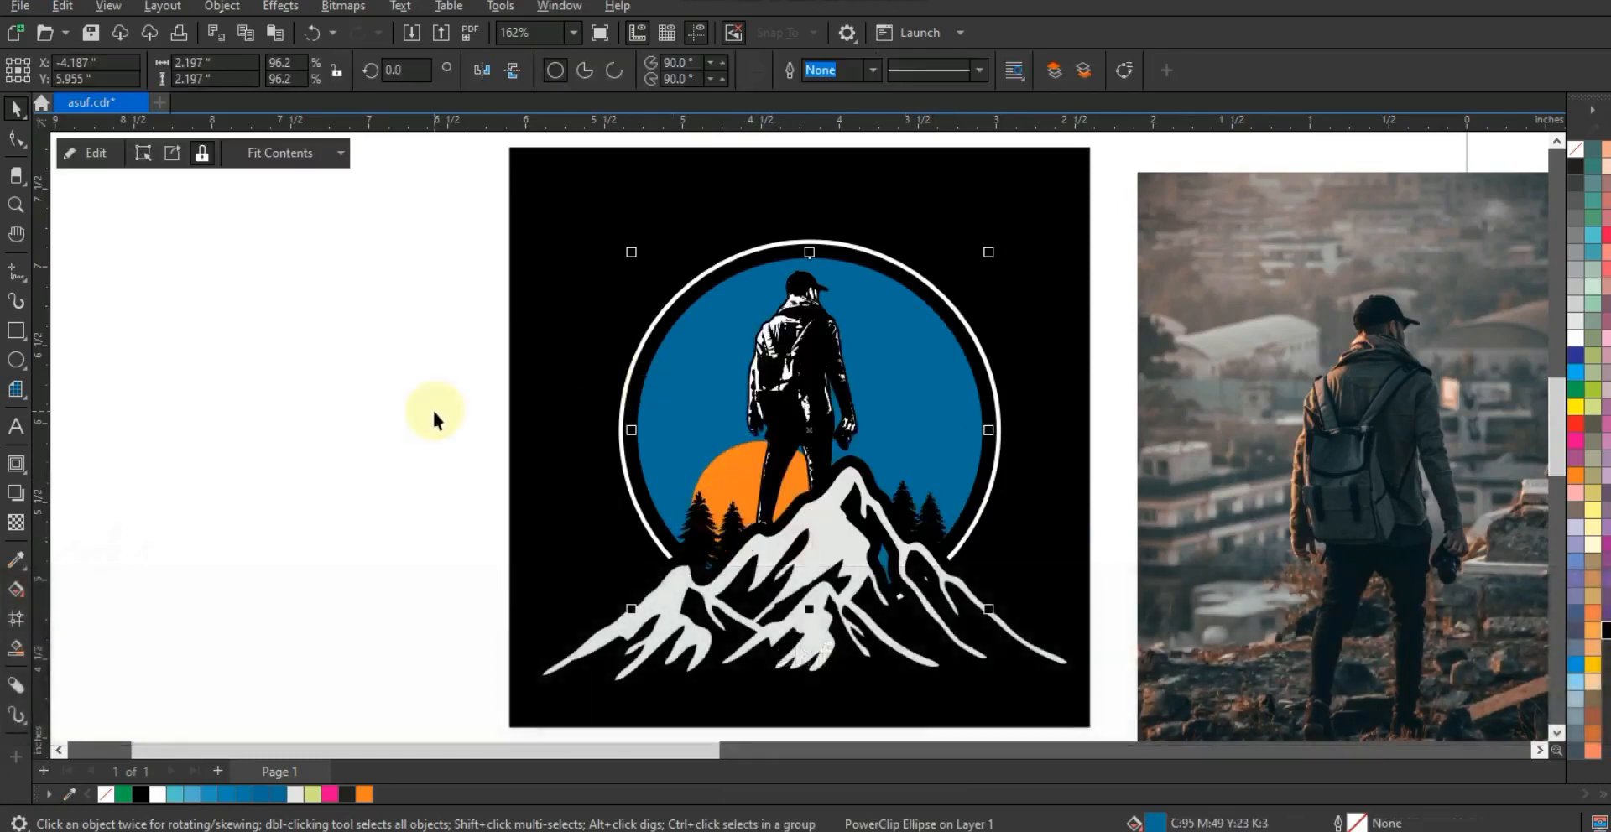
click(431, 408)
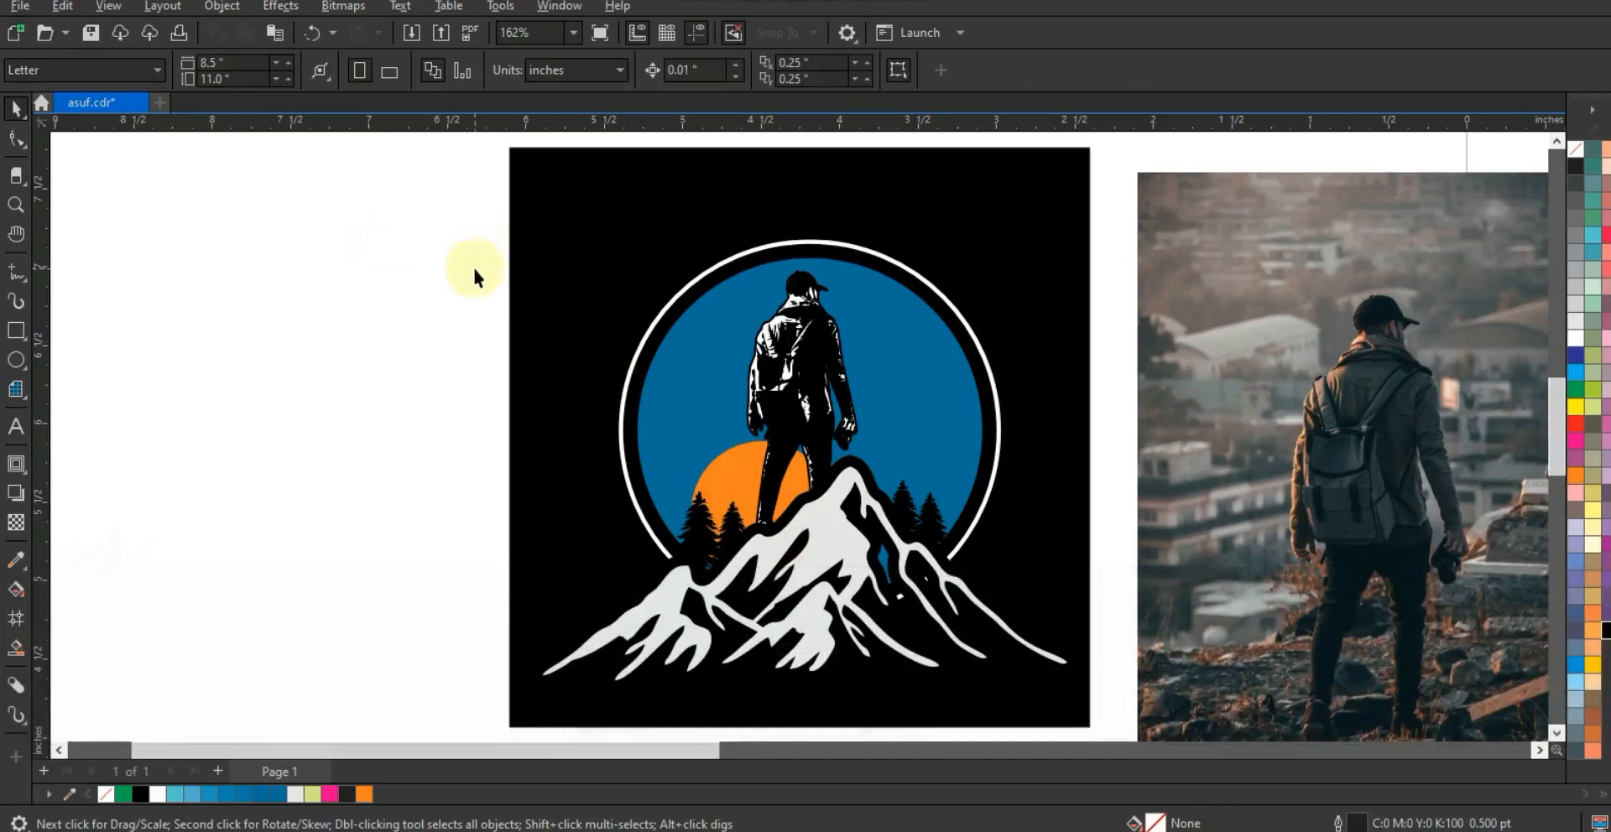
Step: Stretch the black background square upward and downward into a rectangle about 4.01 in wide and 4.78 in tall
click(556, 301)
key(F3)
drag(914, 200, 933, 175)
drag(722, 598, 718, 636)
key(shift+F2)
click(347, 440)
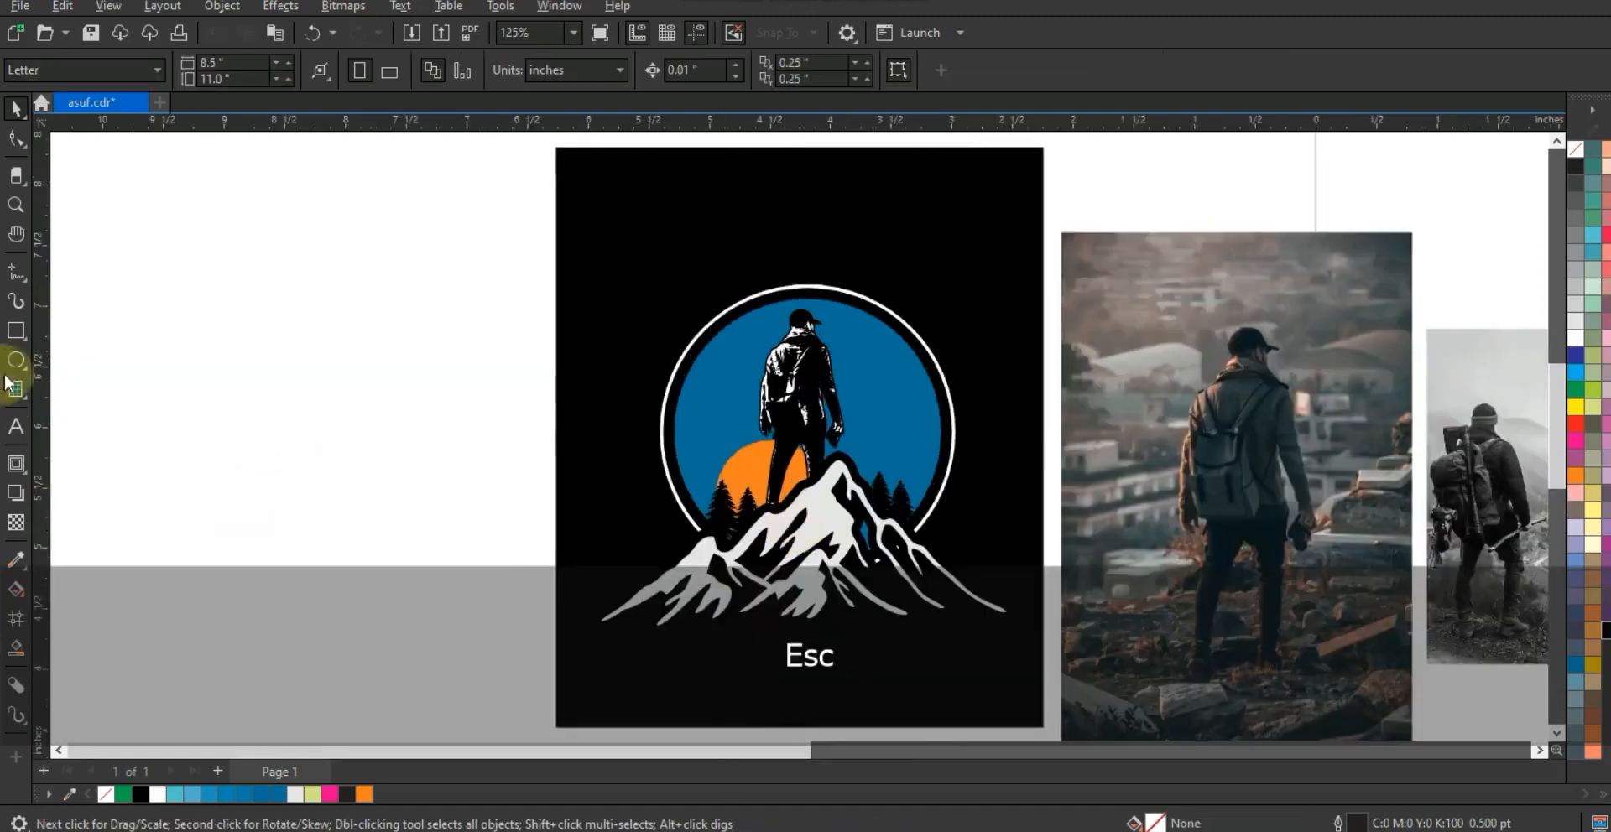
click(16, 332)
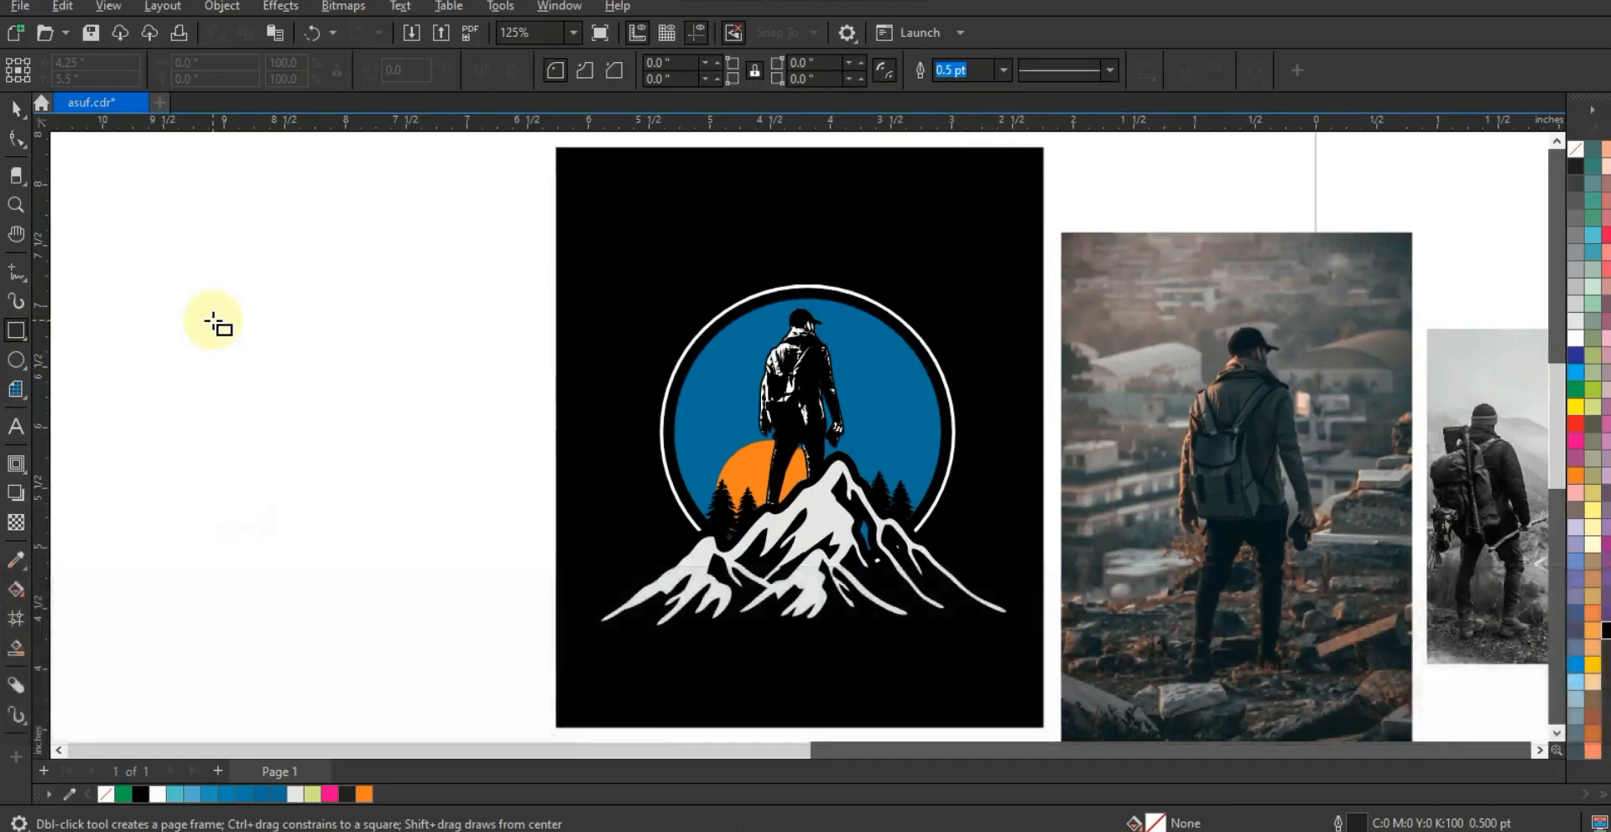
drag(299, 329, 363, 335)
click(16, 108)
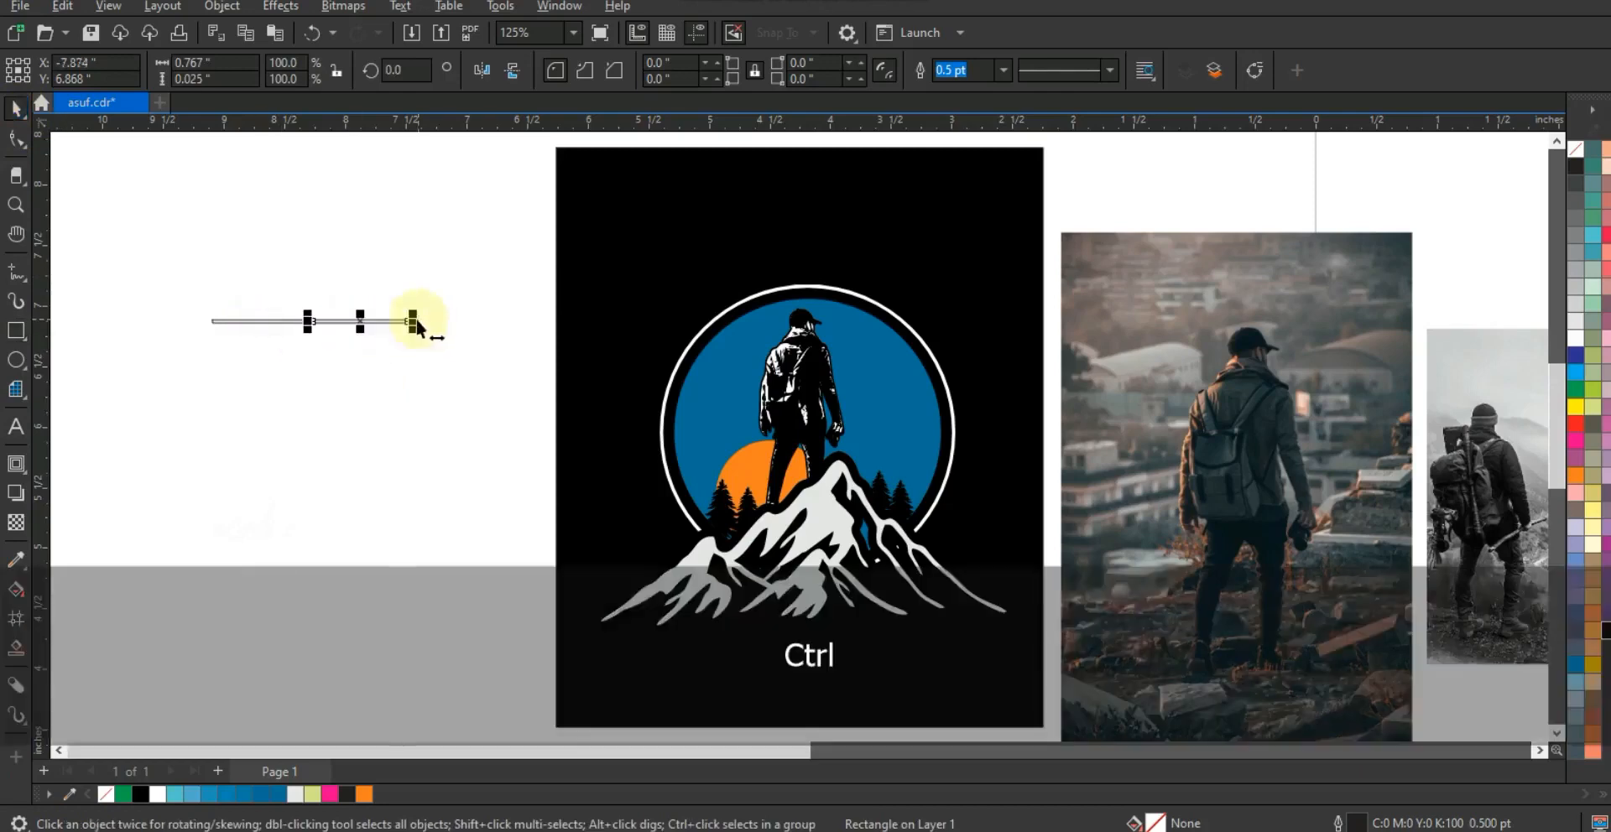
drag(402, 299, 140, 362)
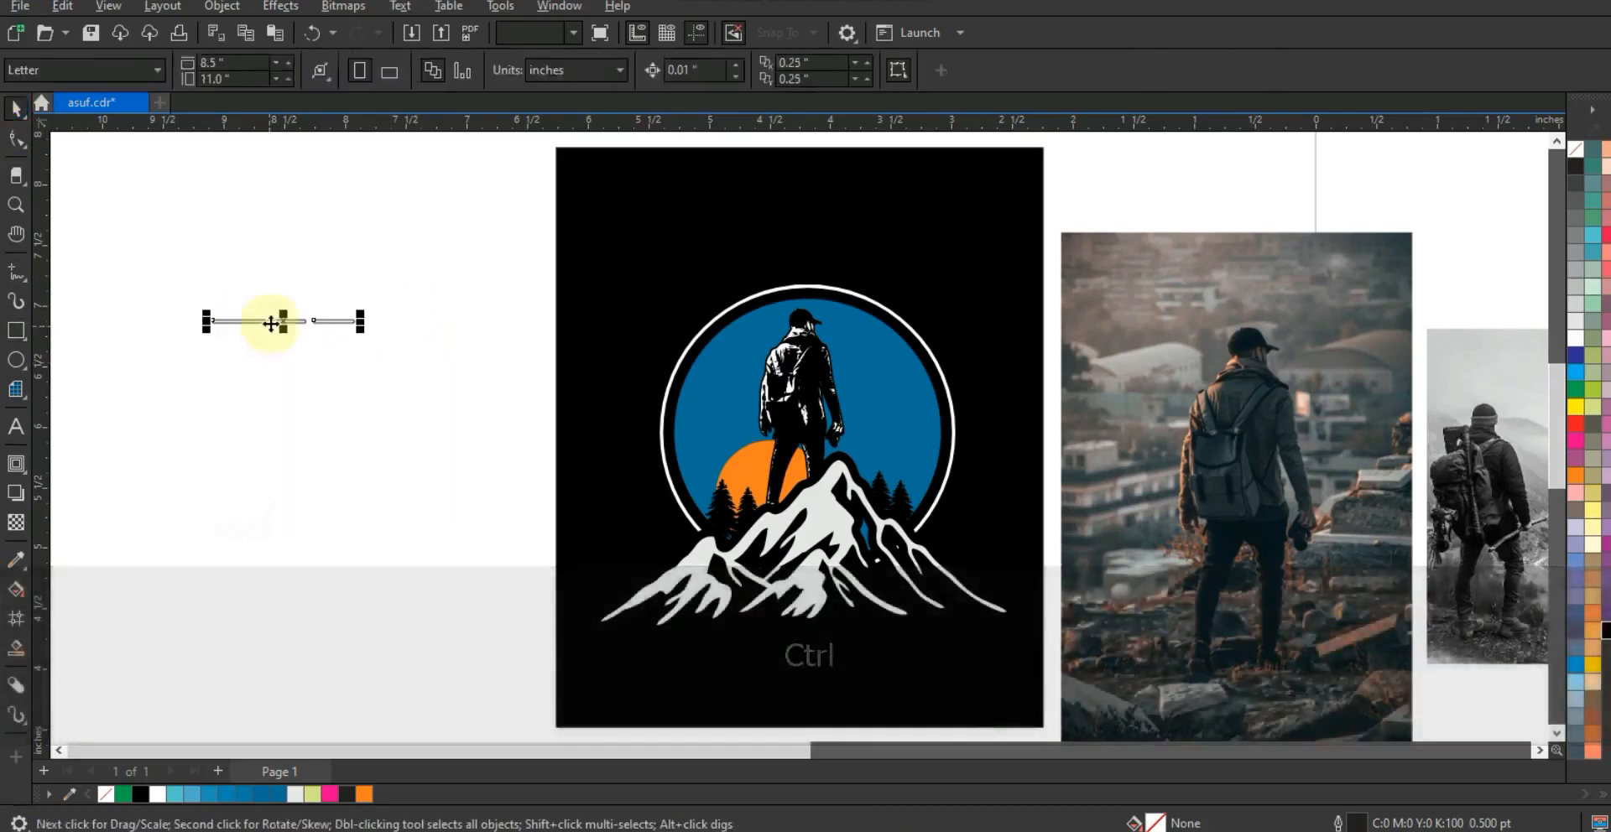
drag(270, 322, 279, 386)
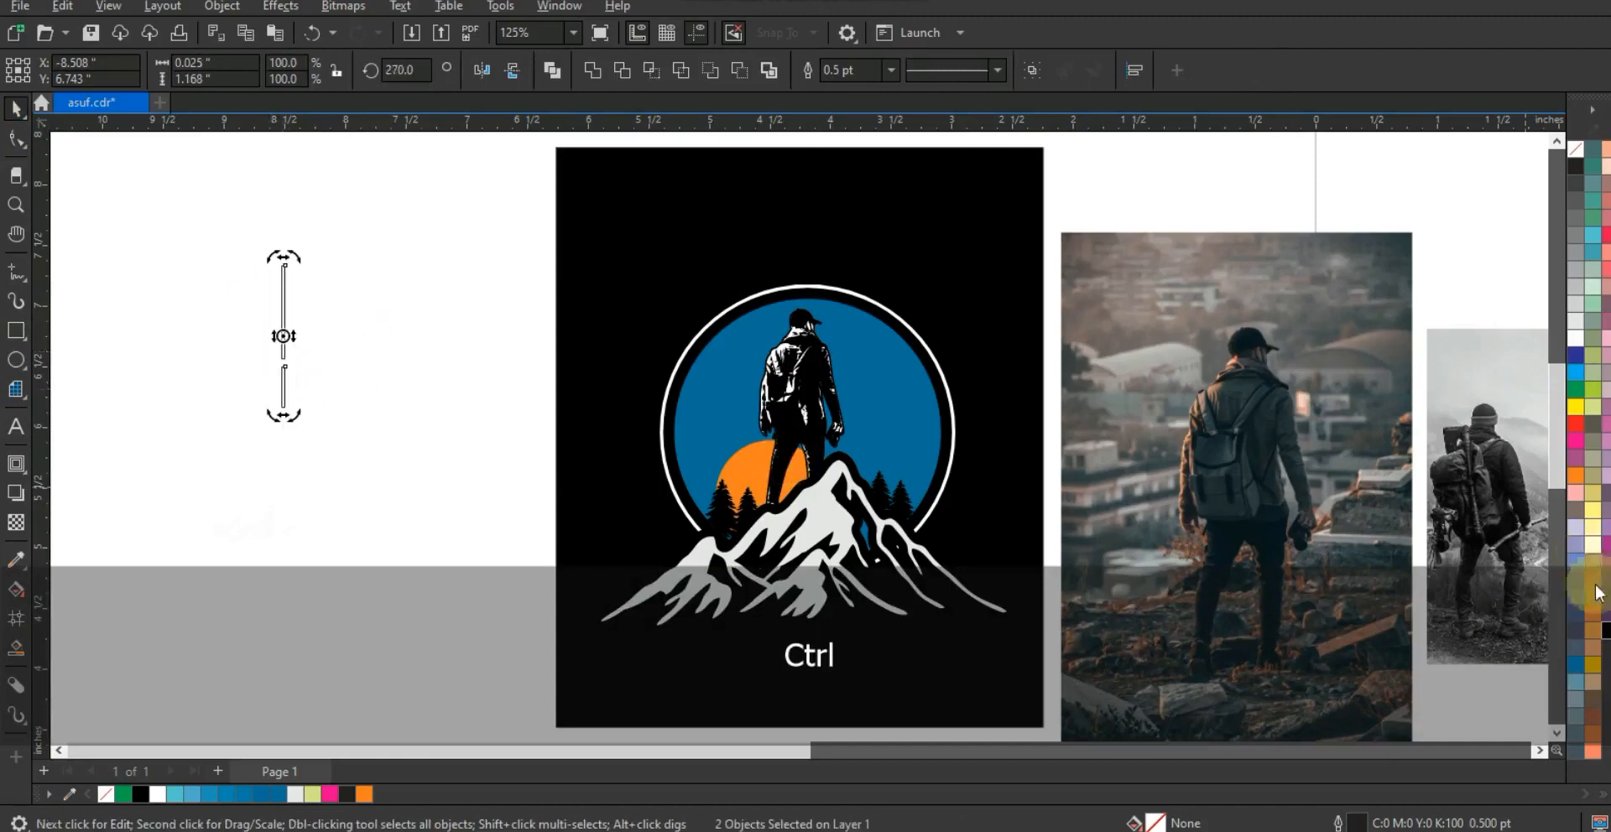
click(316, 299)
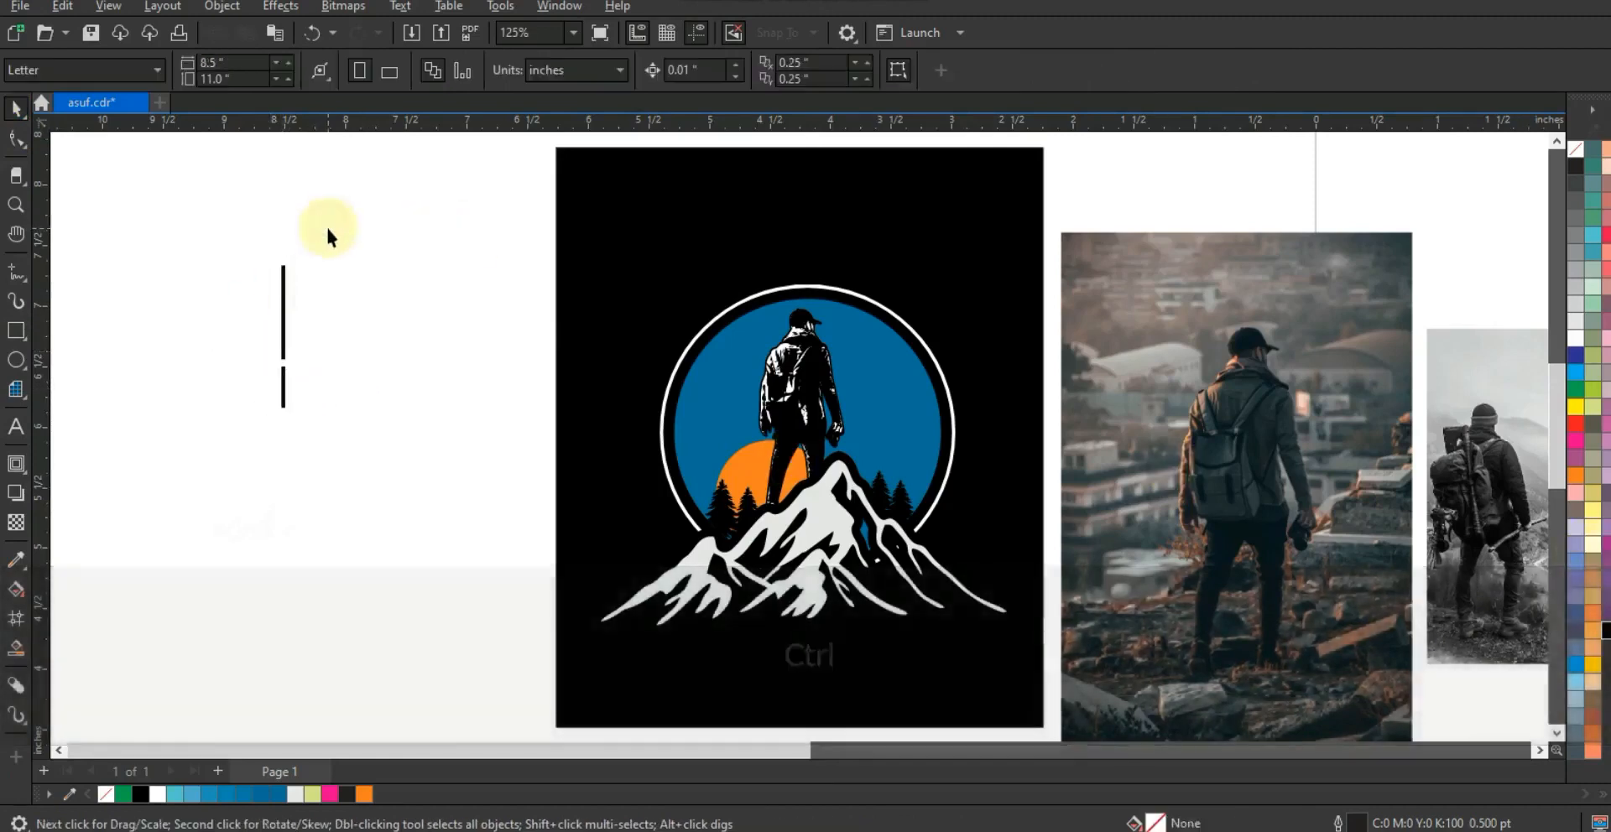
drag(356, 213, 193, 484)
key(Delete)
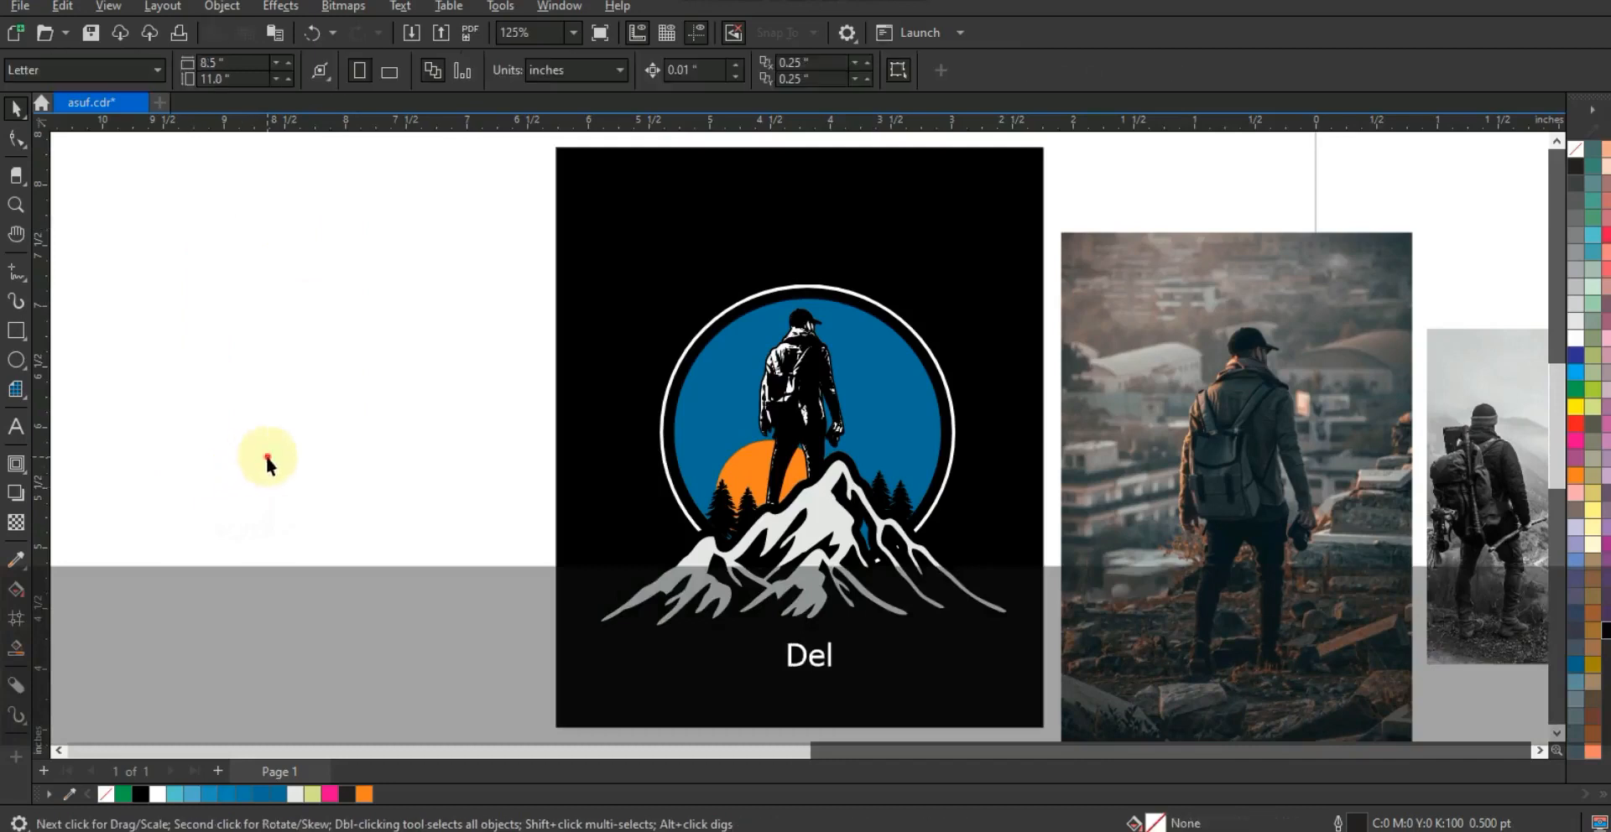
Step: Add the artistic text "ADVENTURE HAS NO LIMIT" beside the artwork
click(23, 425)
key(Caps_Lock)
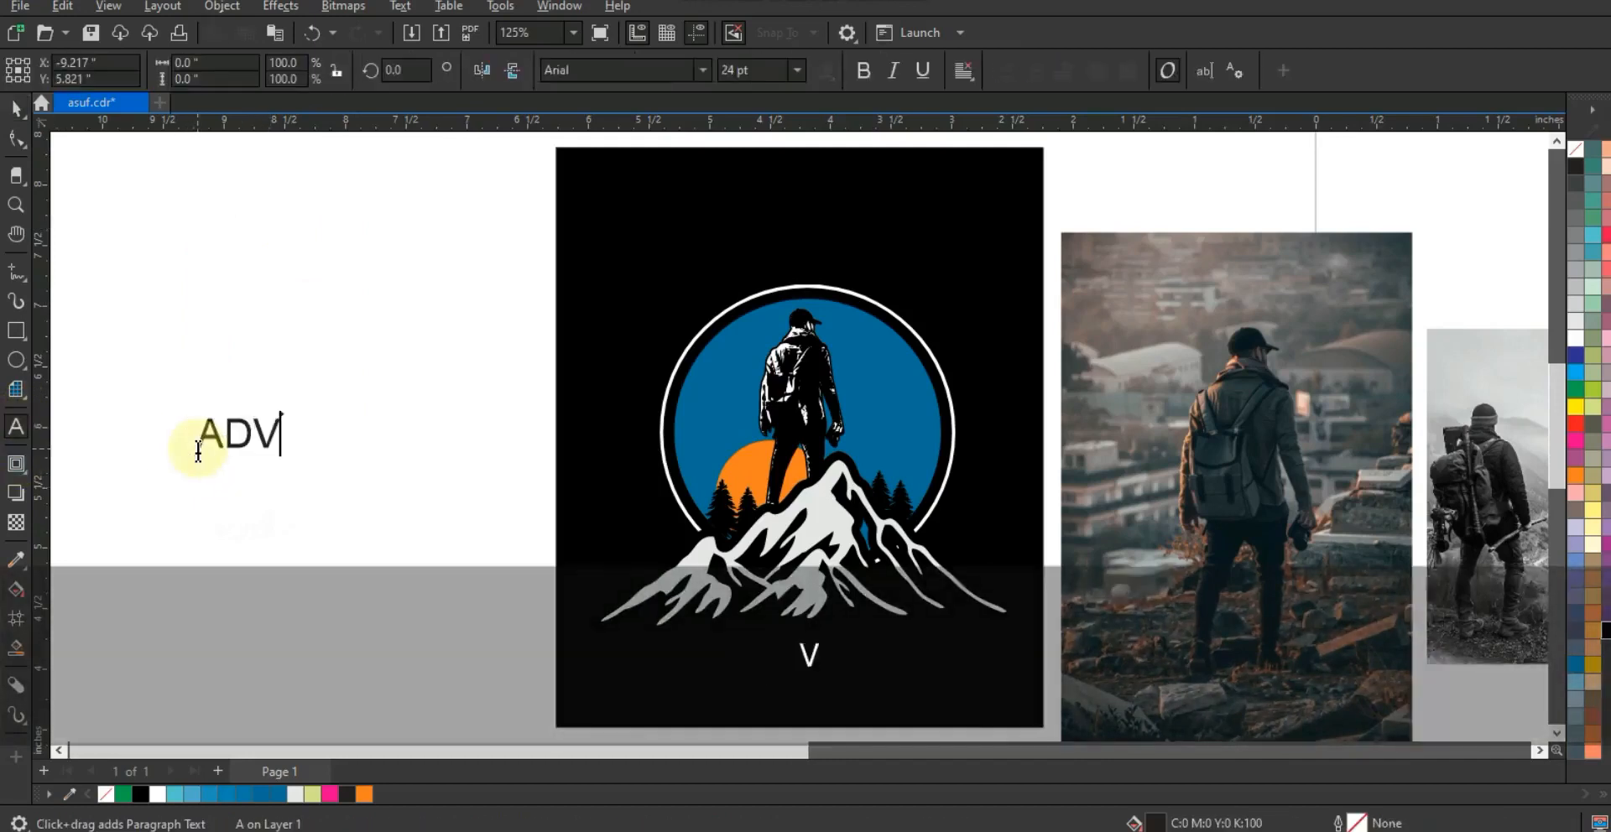
text(HAS NO LIMITE)
key(BackSpace)
key(BackSpace)
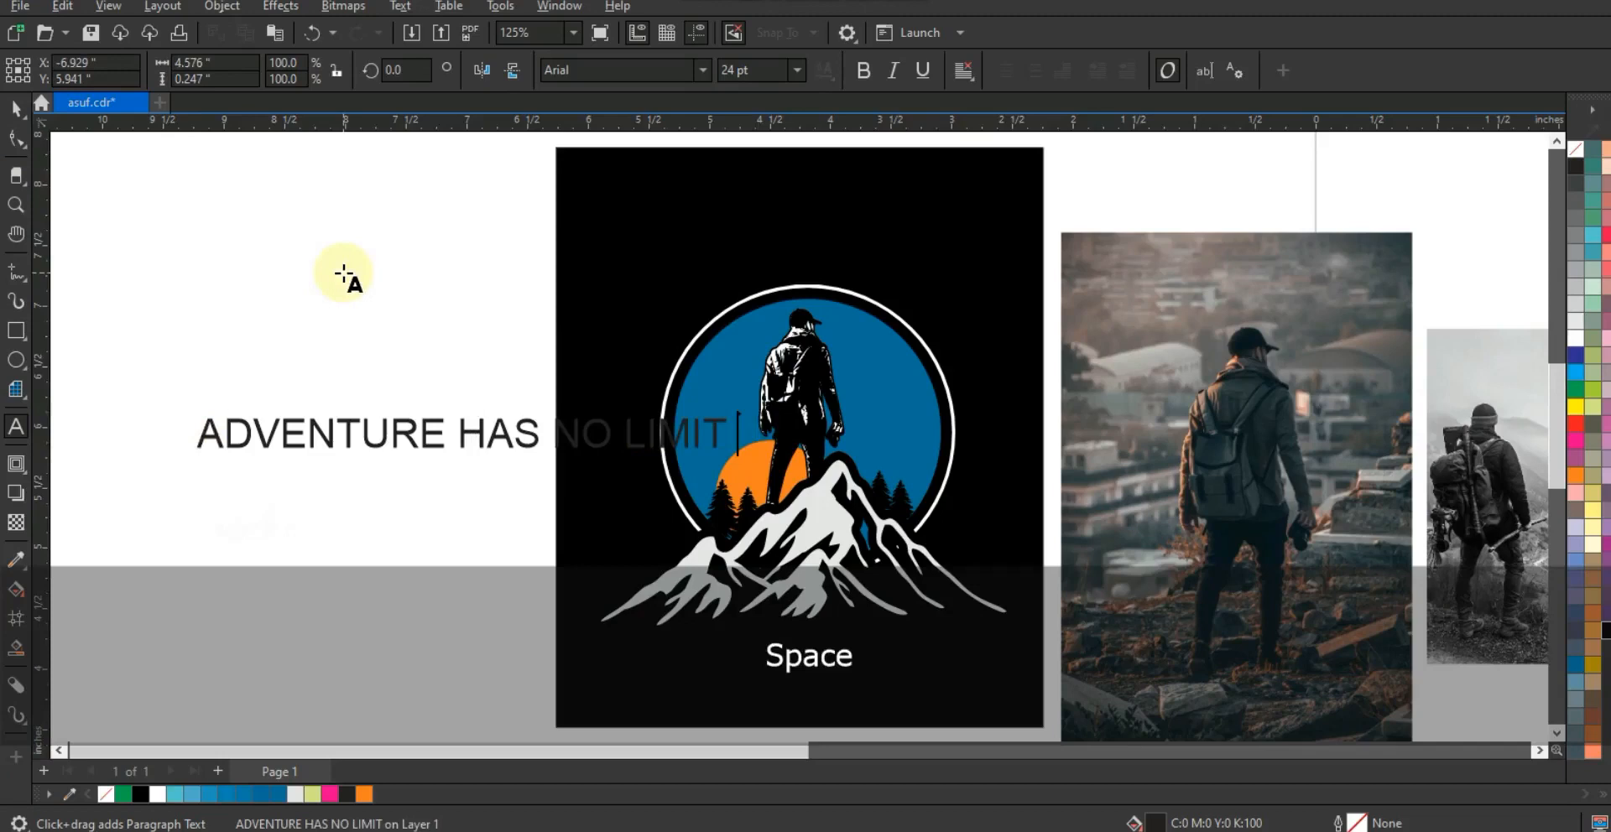
click(18, 107)
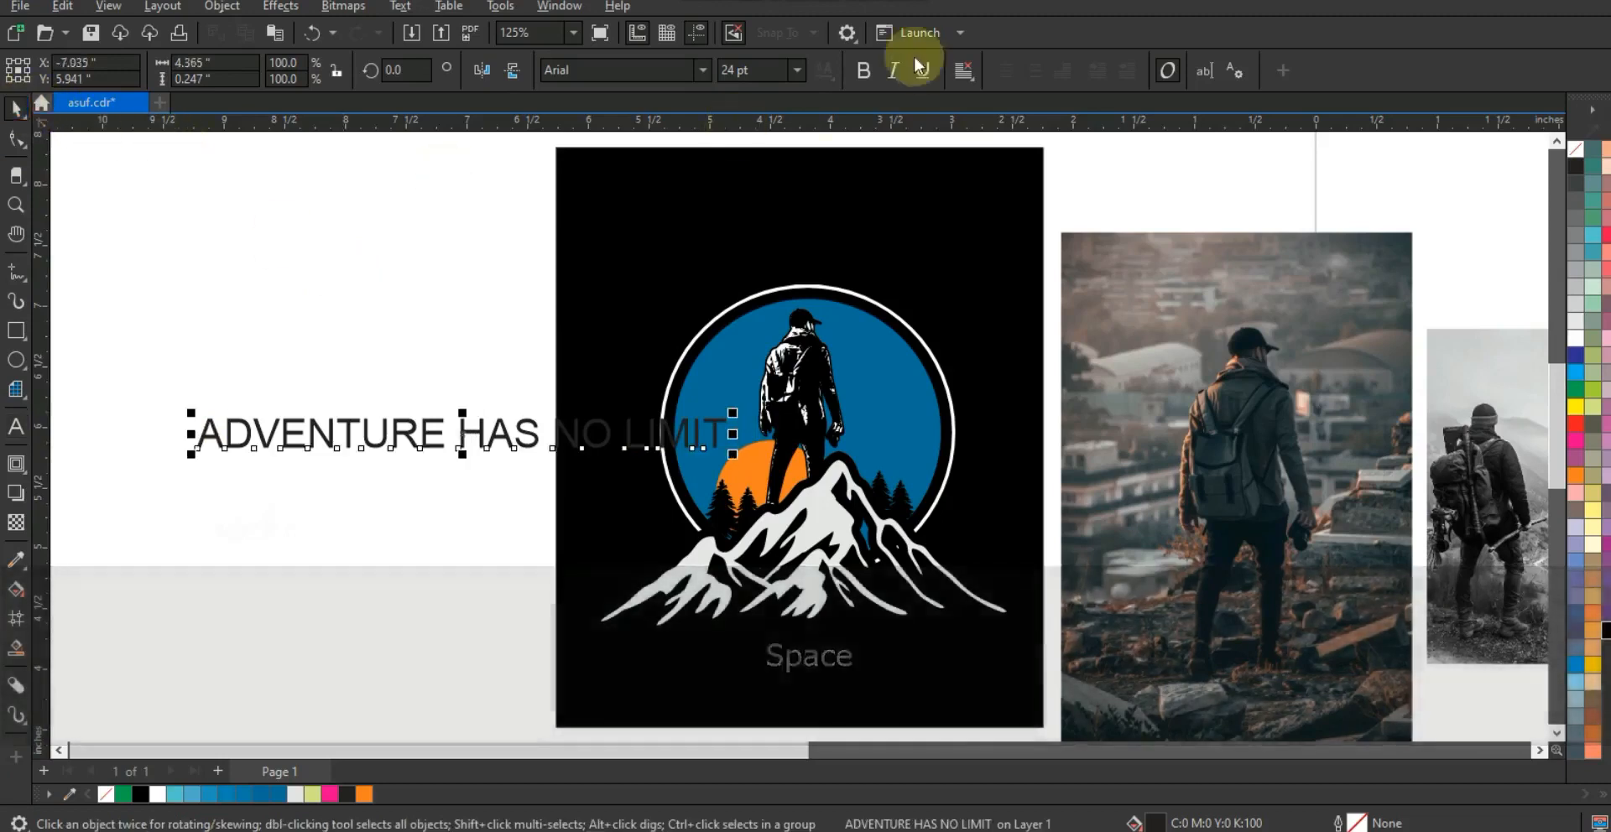
Step: Format the slogan in bold Swis721 BT, scale it to about 3.58 in wide, and place it in white above the circle
click(863, 70)
click(703, 76)
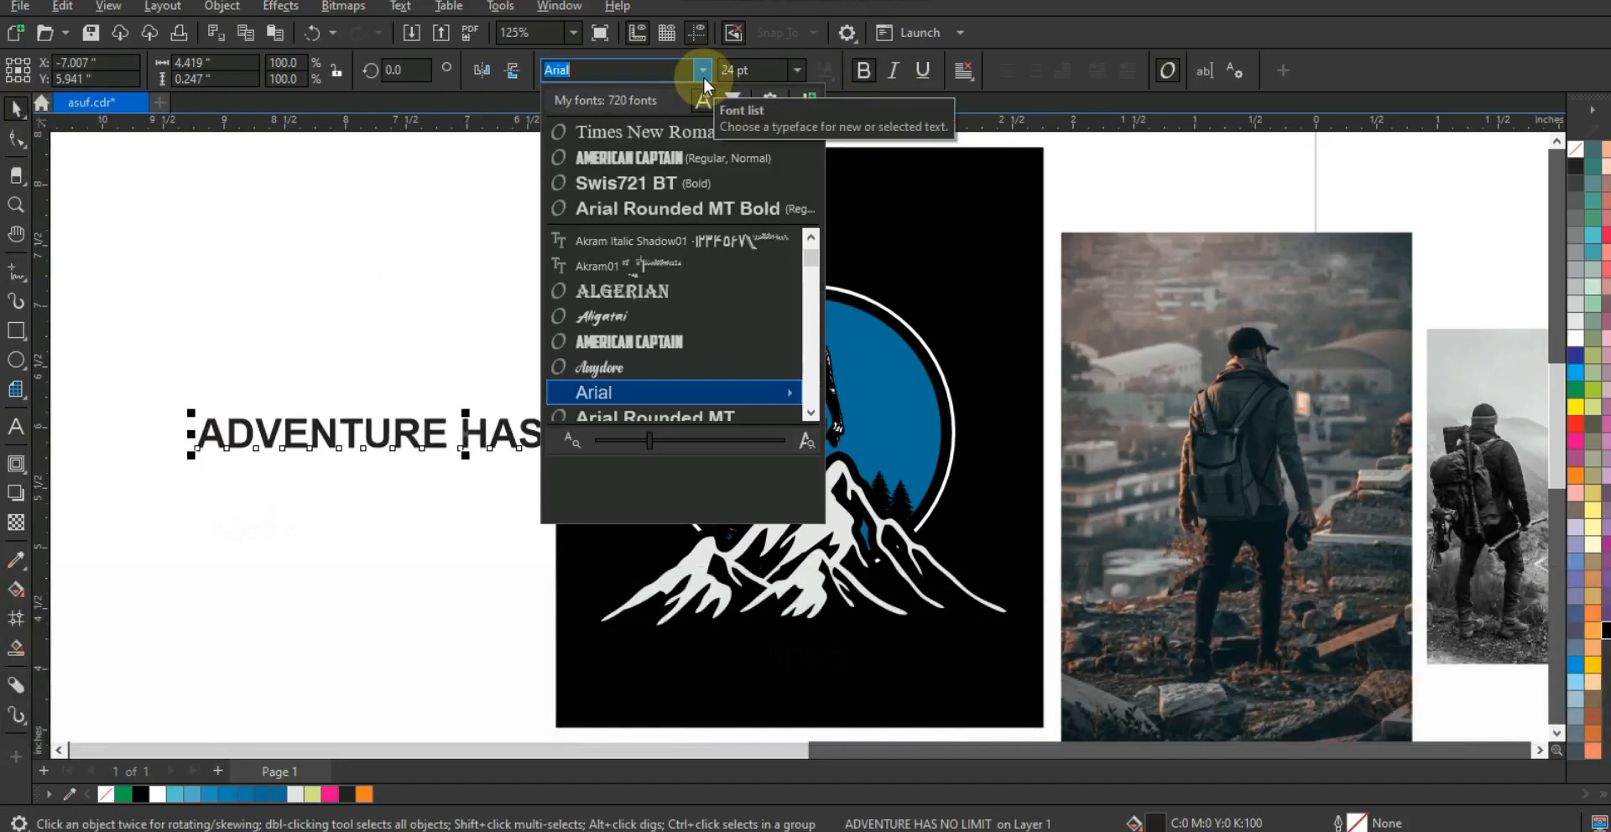
click(657, 174)
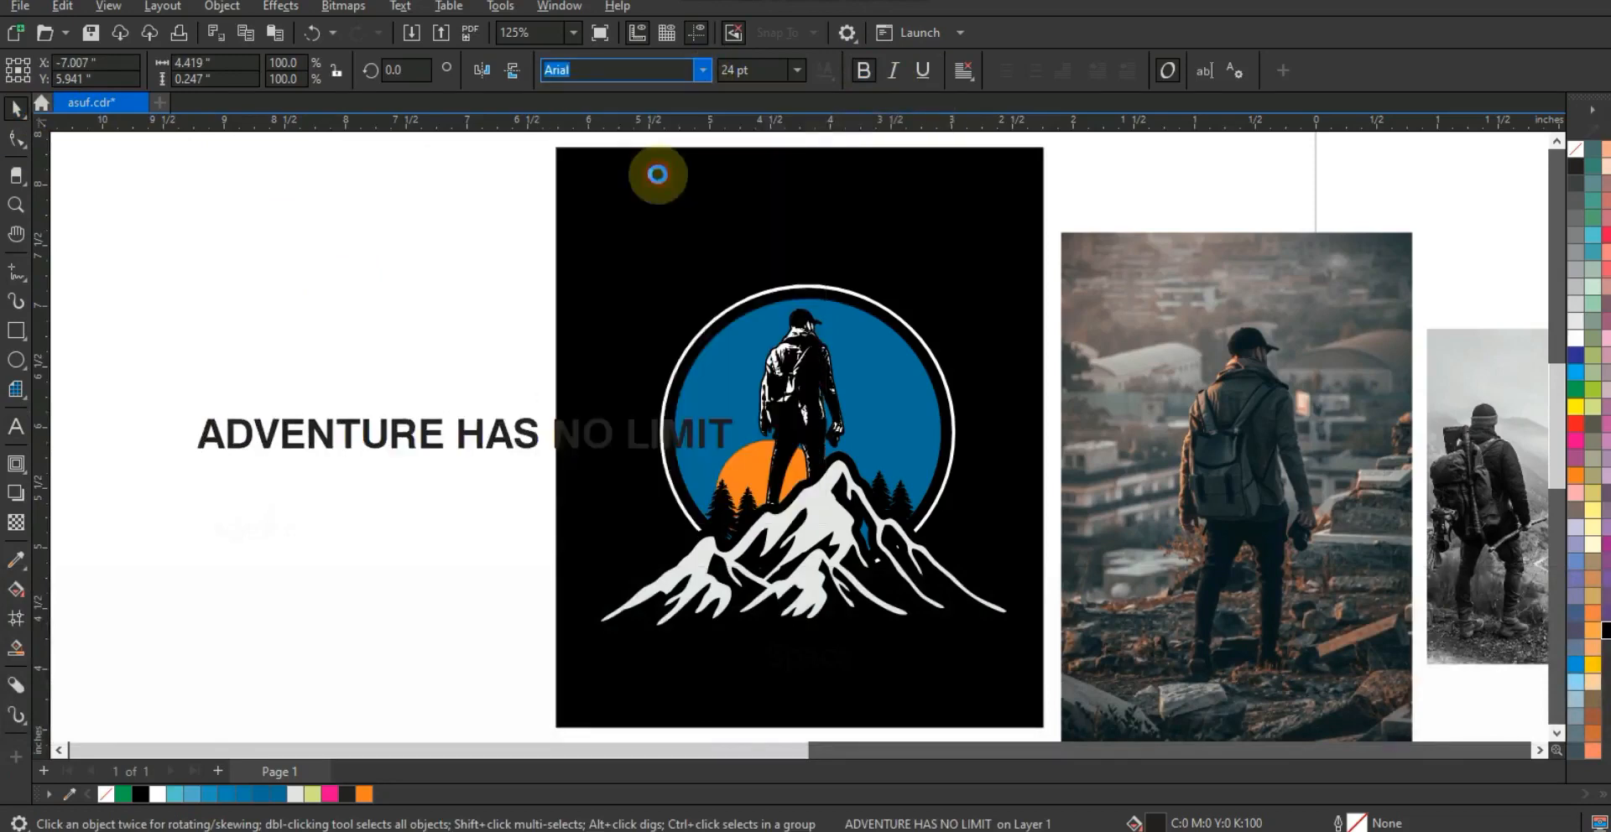
drag(724, 453, 973, 264)
click(1577, 340)
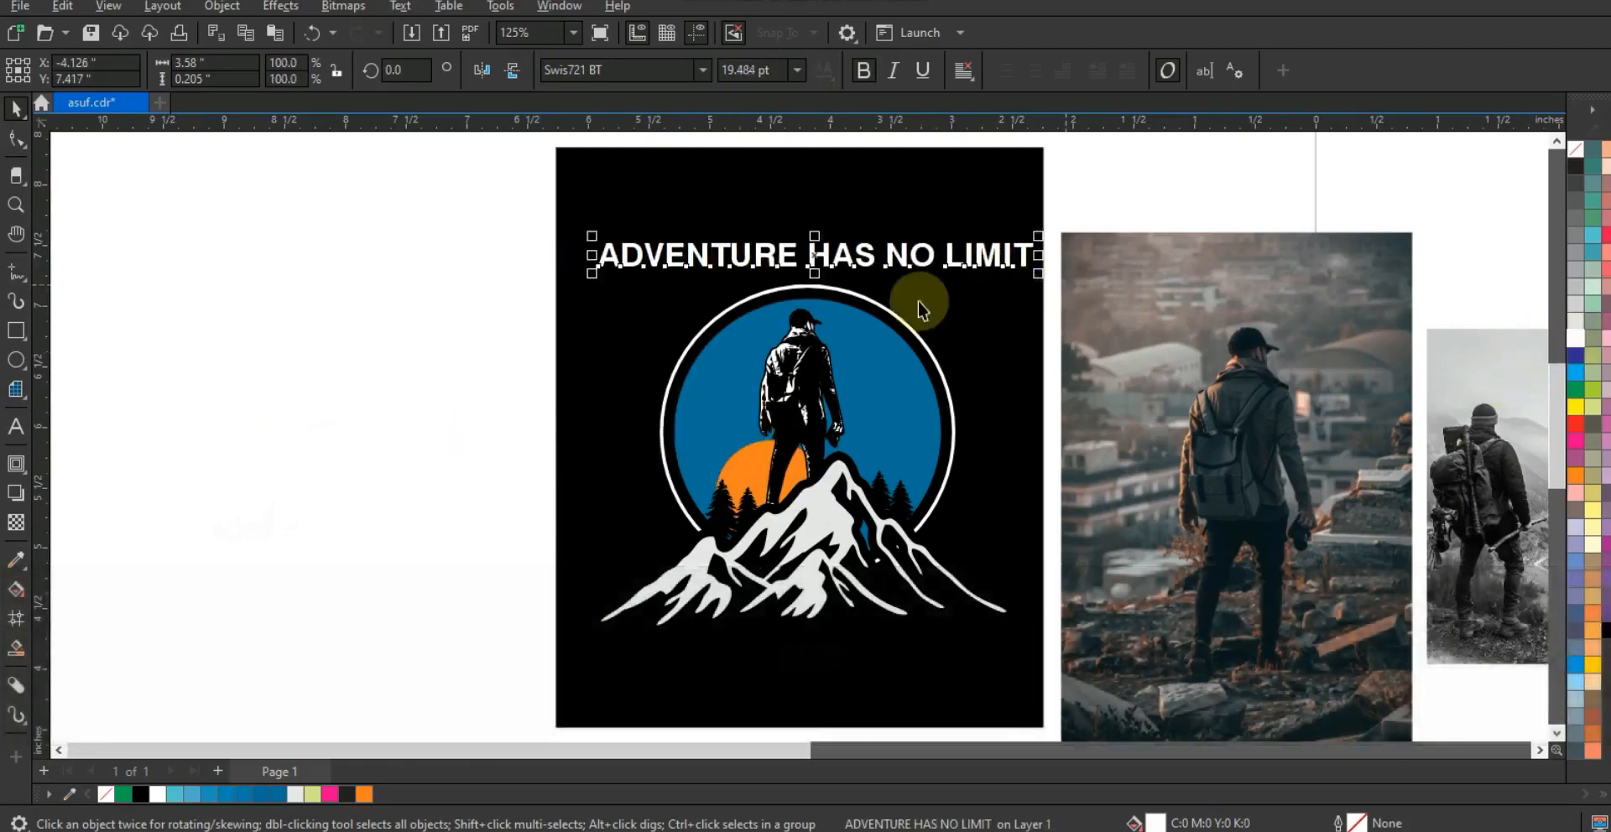
Step: Fit the slogan to the circle's path with 0.1 in distance and -0.05 in offset, and break it apart from the path
key(shift)
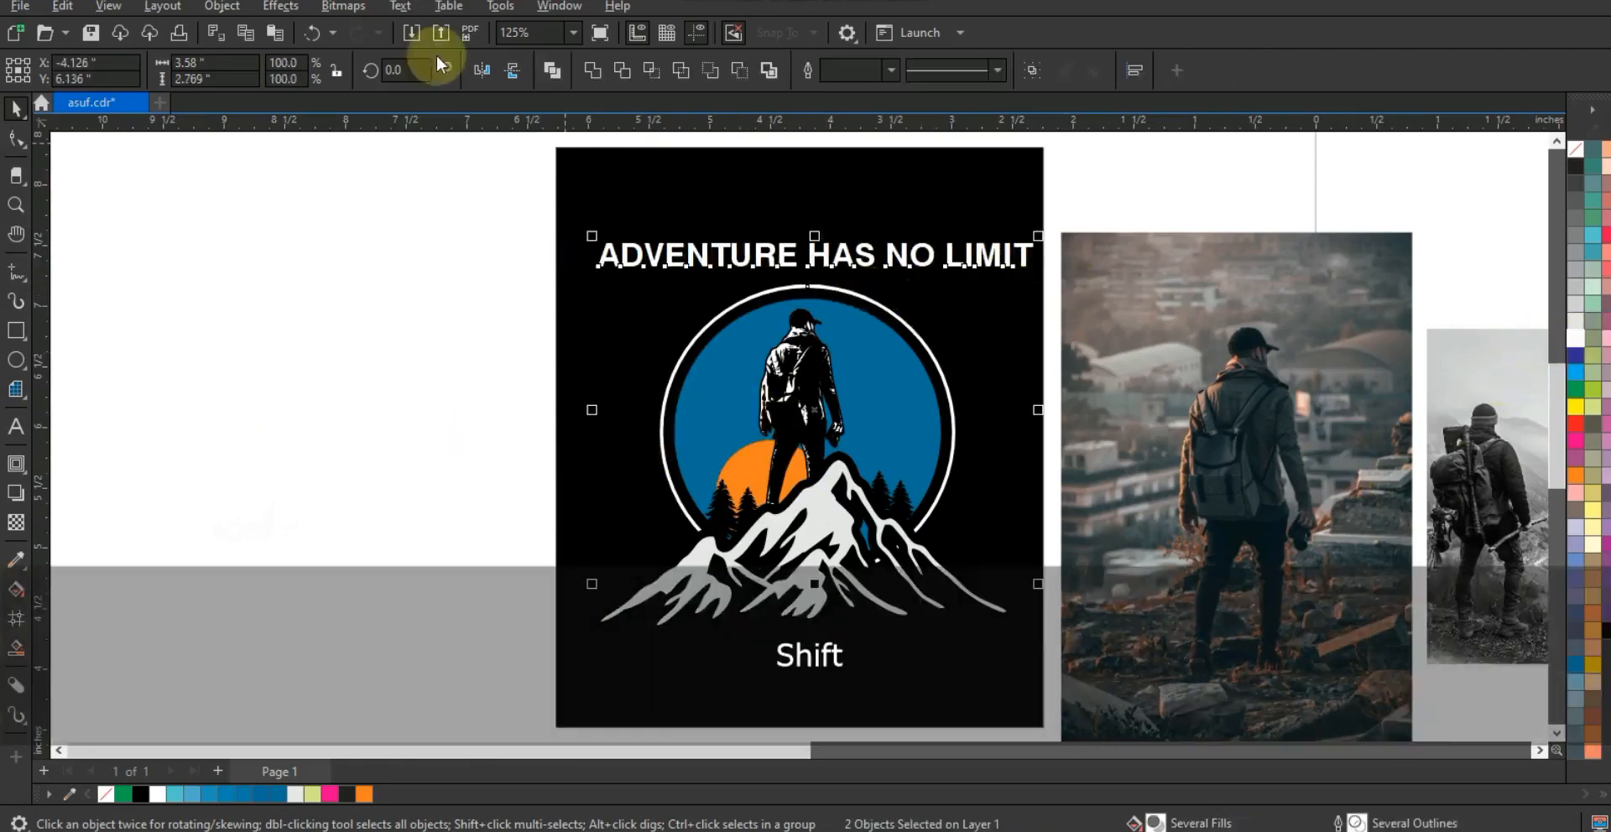
click(401, 6)
click(419, 281)
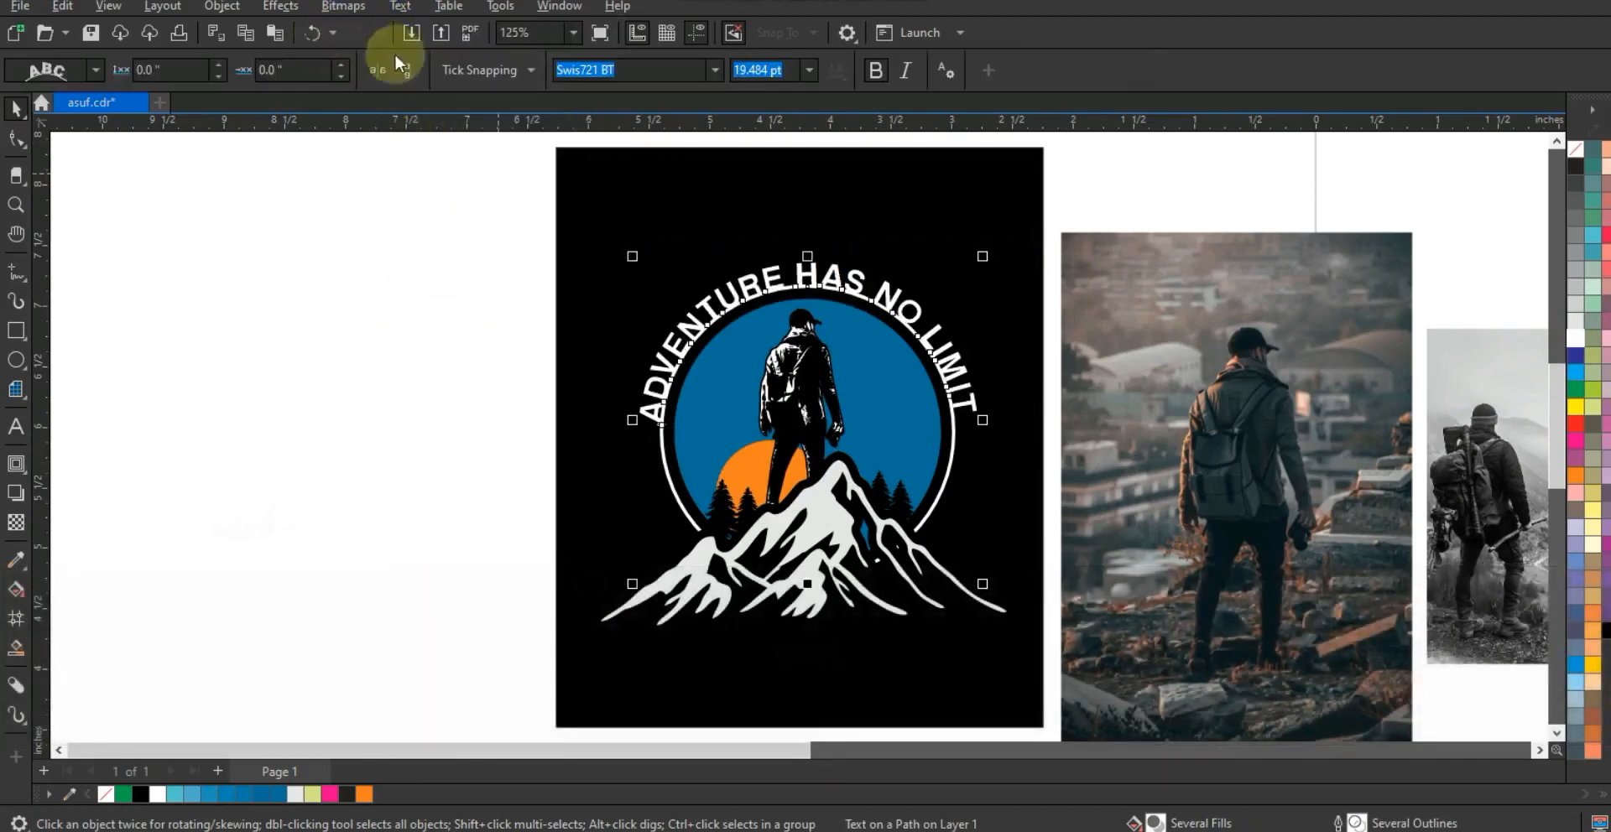
click(218, 67)
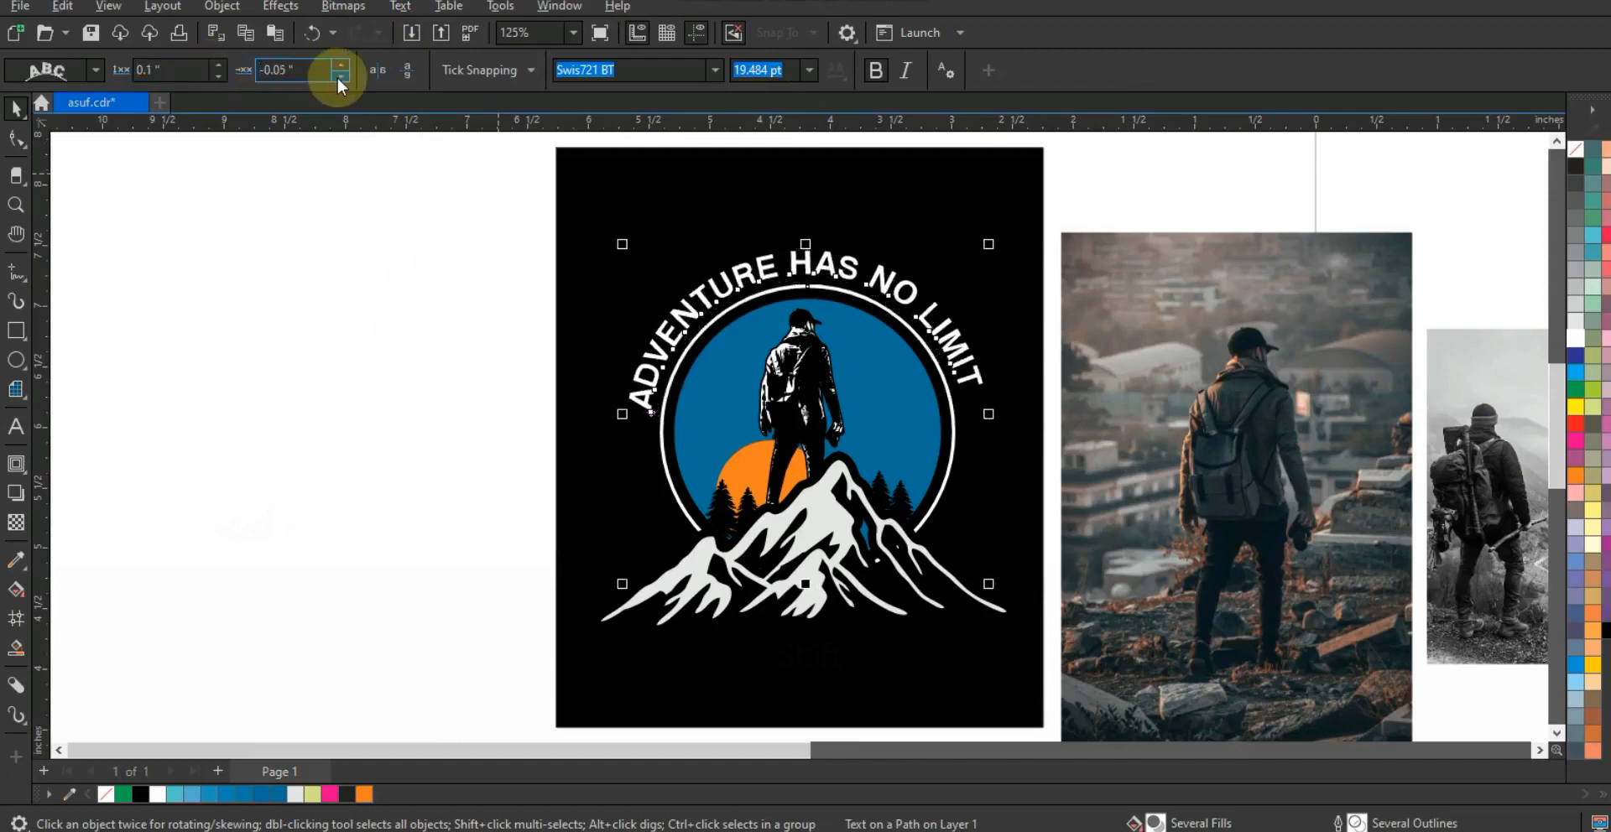
click(220, 6)
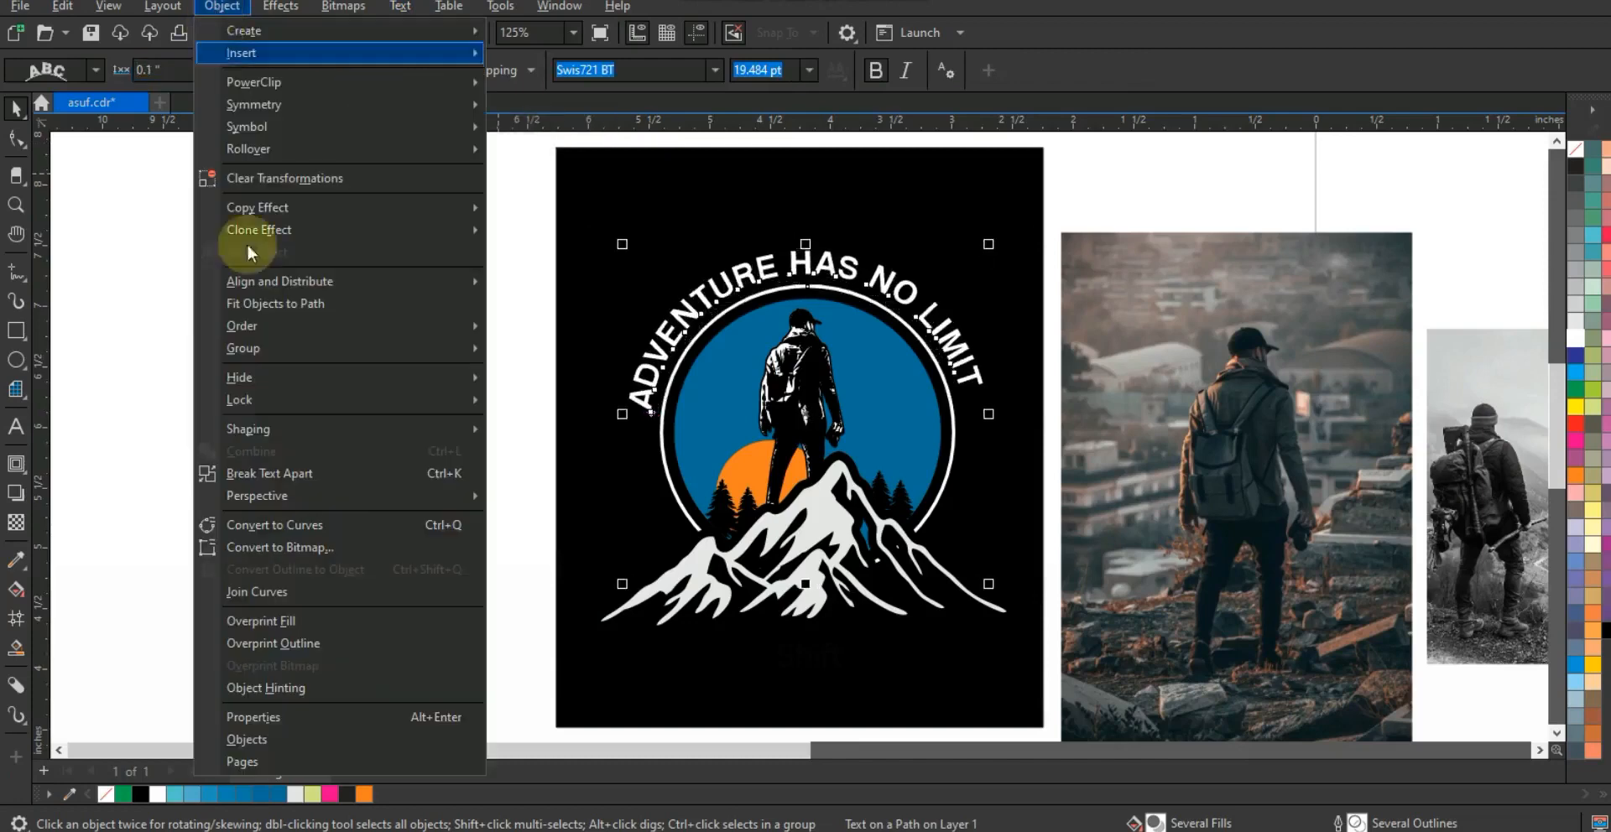
click(250, 473)
Step: Select the curved slogan, circle, man and mountains together, scale them to about 96.5%, and move them higher on the black background
drag(372, 217, 996, 641)
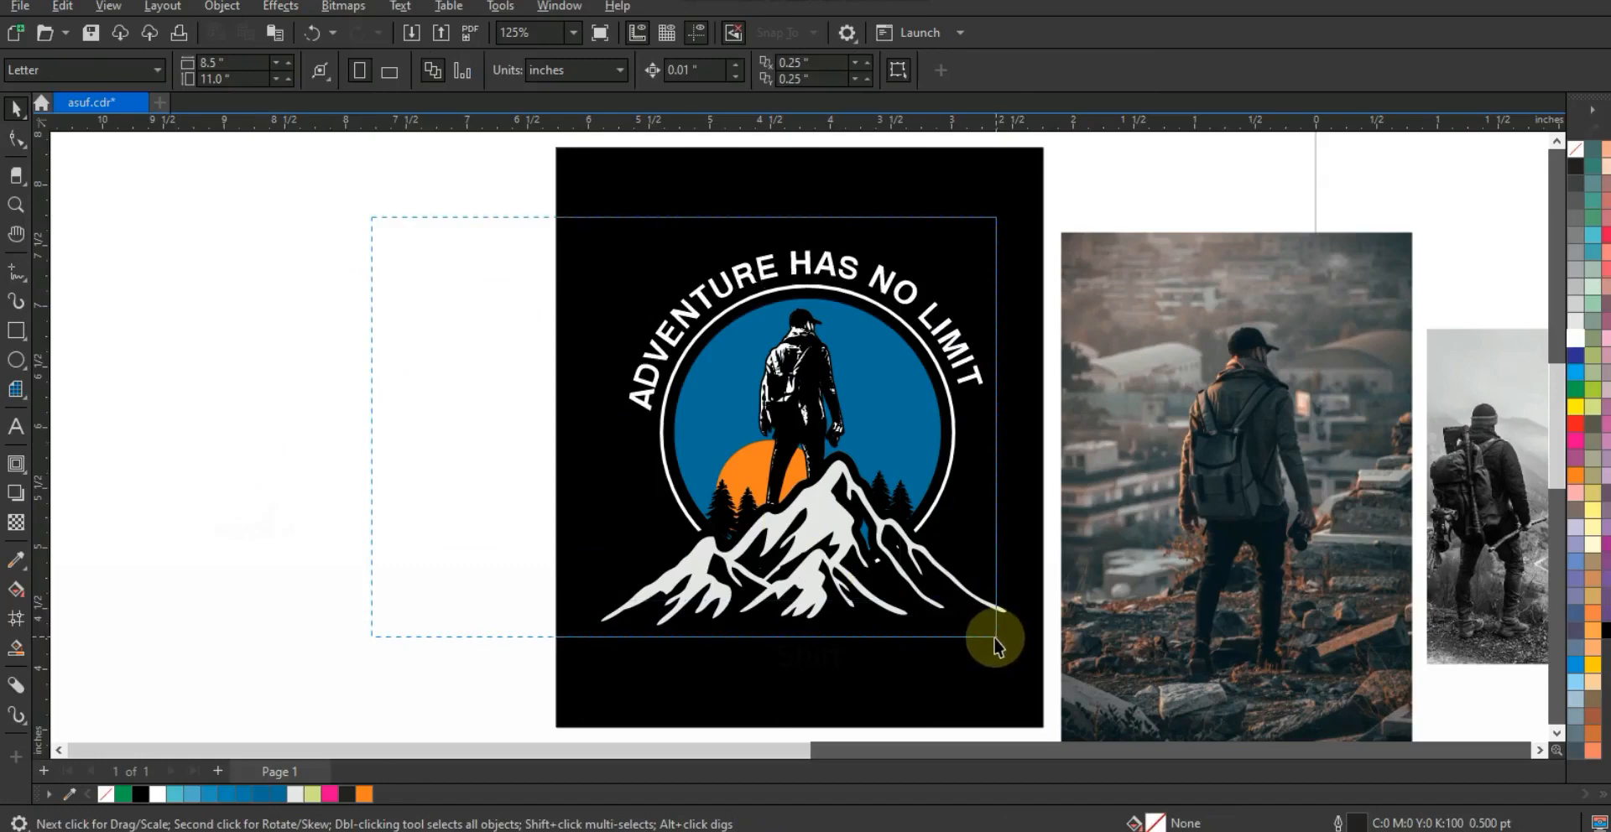
drag(996, 641, 992, 638)
drag(382, 200, 1005, 645)
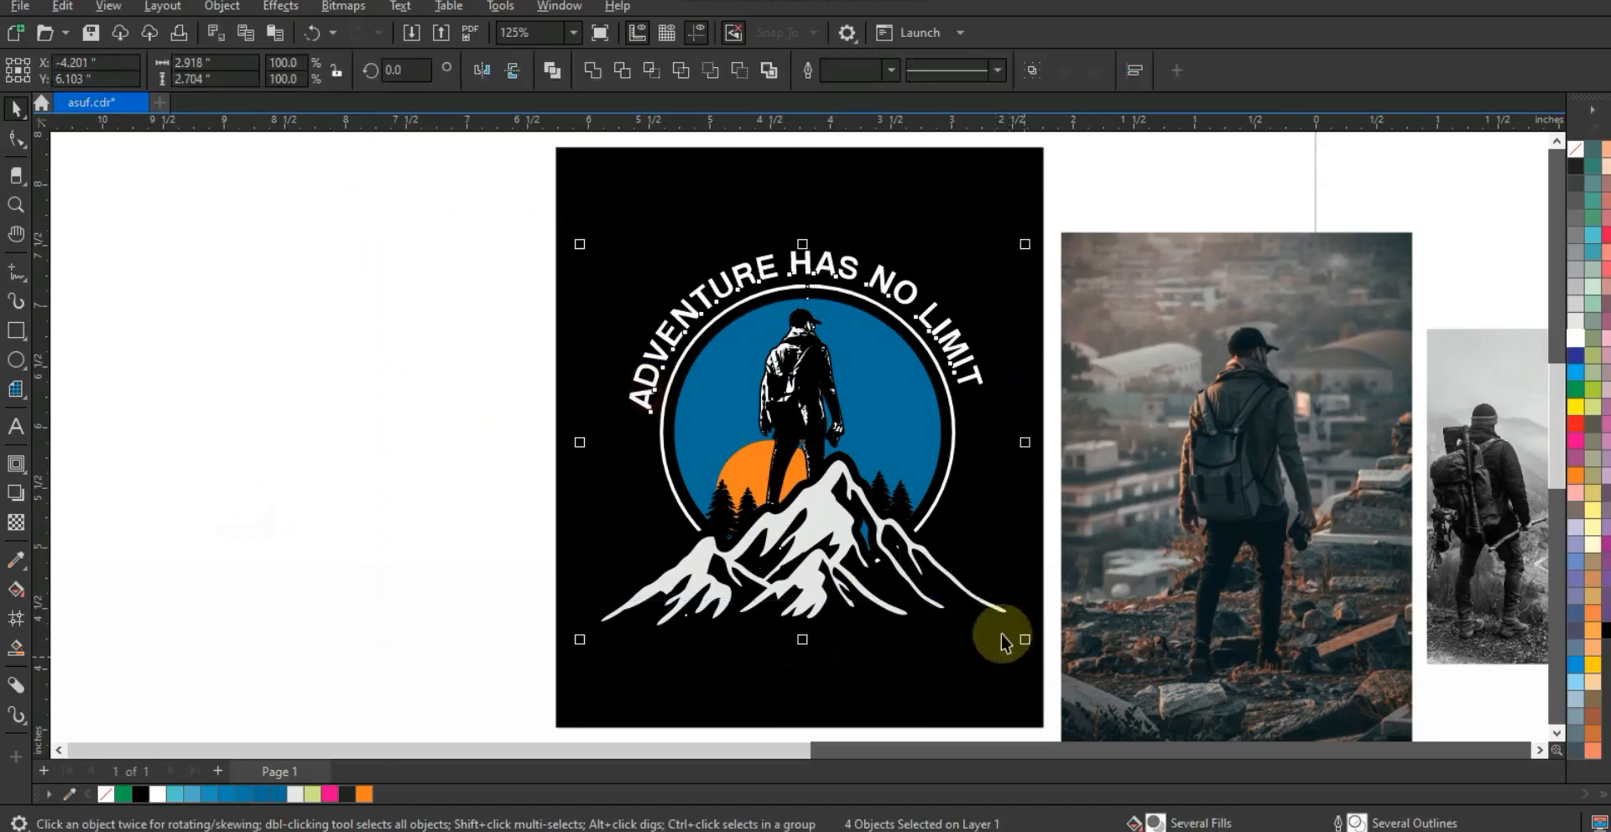
shift+click(849, 522)
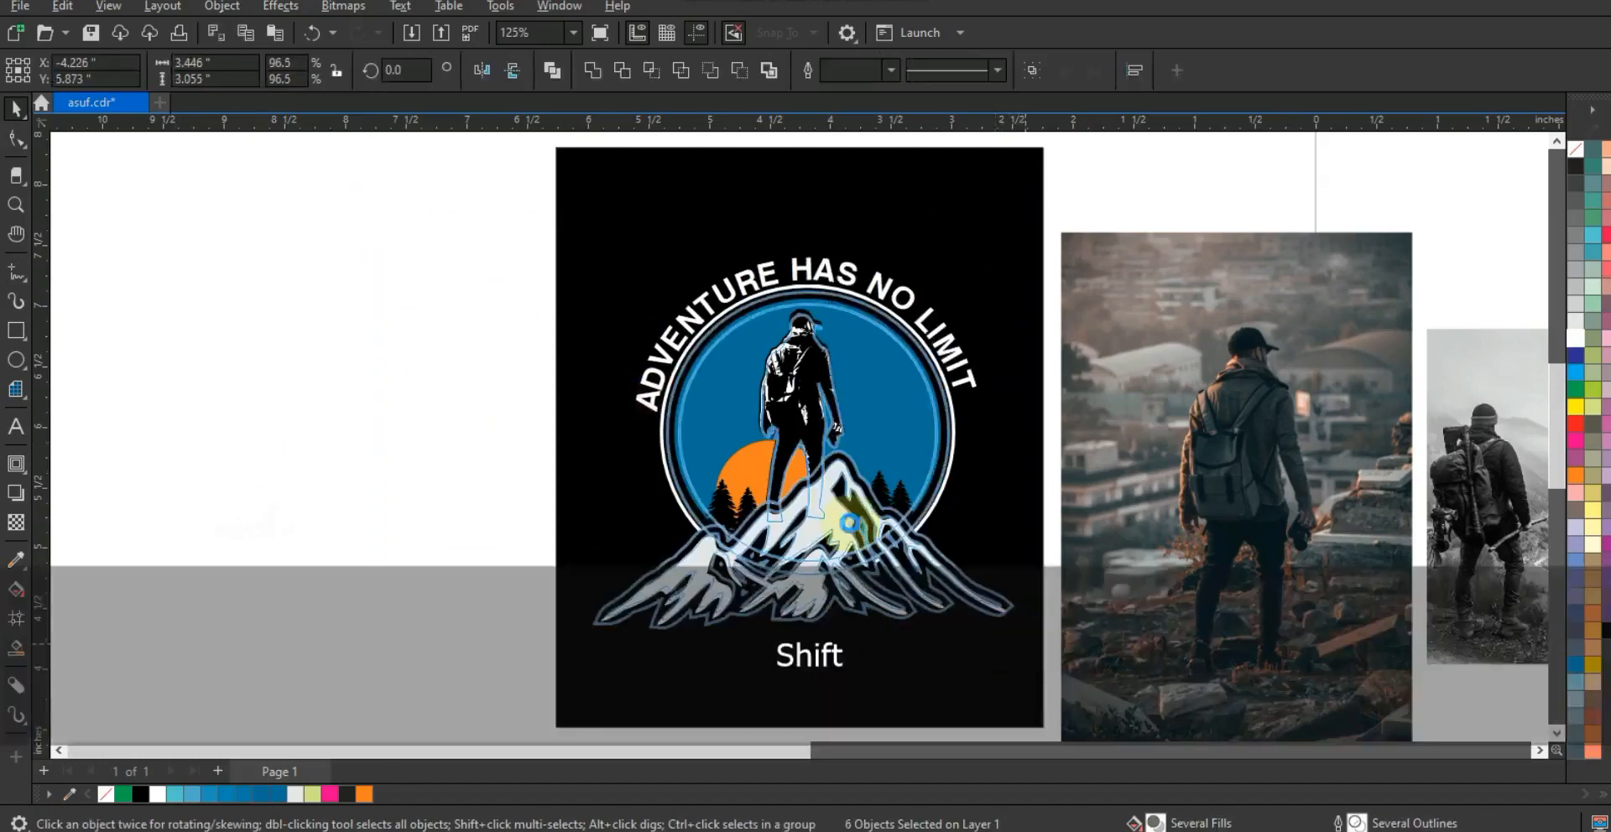
drag(840, 514, 833, 461)
click(302, 487)
Step: Add an orange "Outdoors" title in the Brilliant font, tilted about 5.3°, below the mountains, with a copy about 1.64 in wide beneath it
click(15, 426)
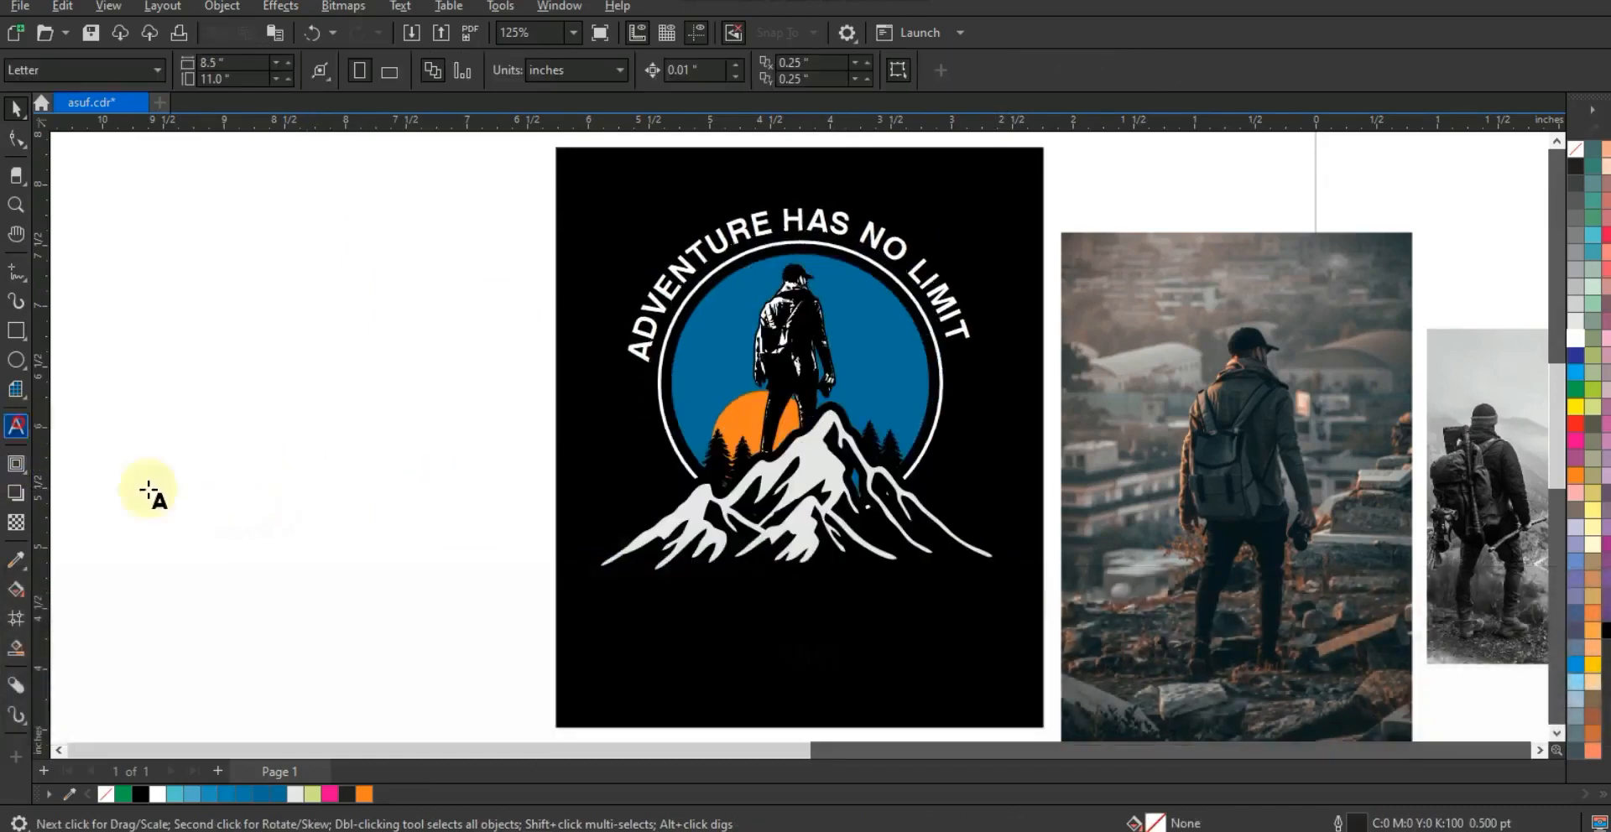
click(160, 485)
text(OUTDOORS)
key(Return)
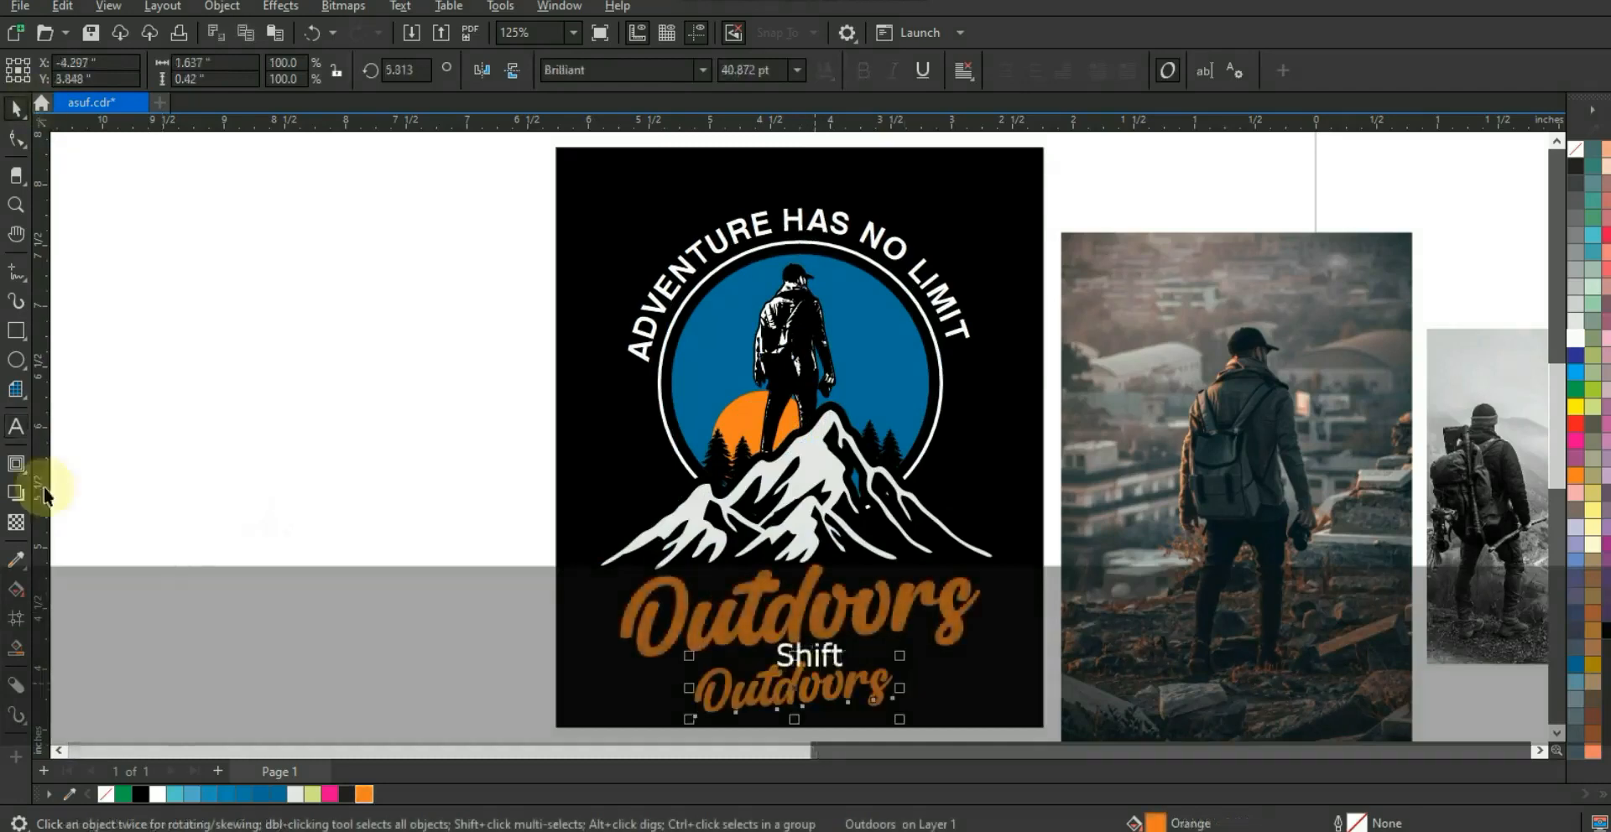
Step: Replace the text of the smaller "Outdoors" copy with "Lifestyle"
click(21, 419)
key(shift+Home)
key(Caps_Lock)
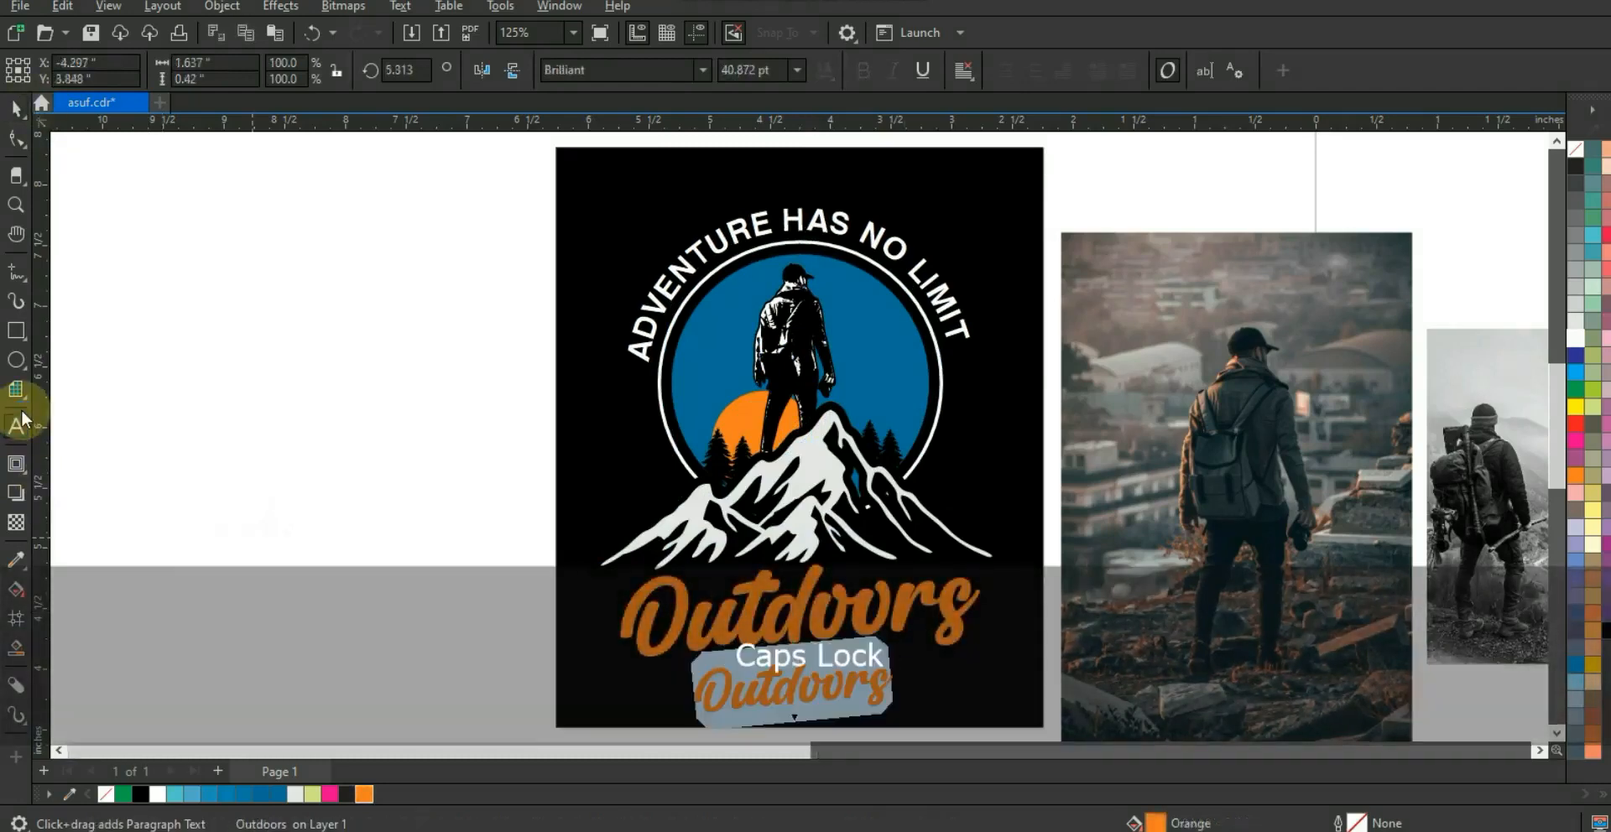
text(K)
key(BackSpace)
text(Li)
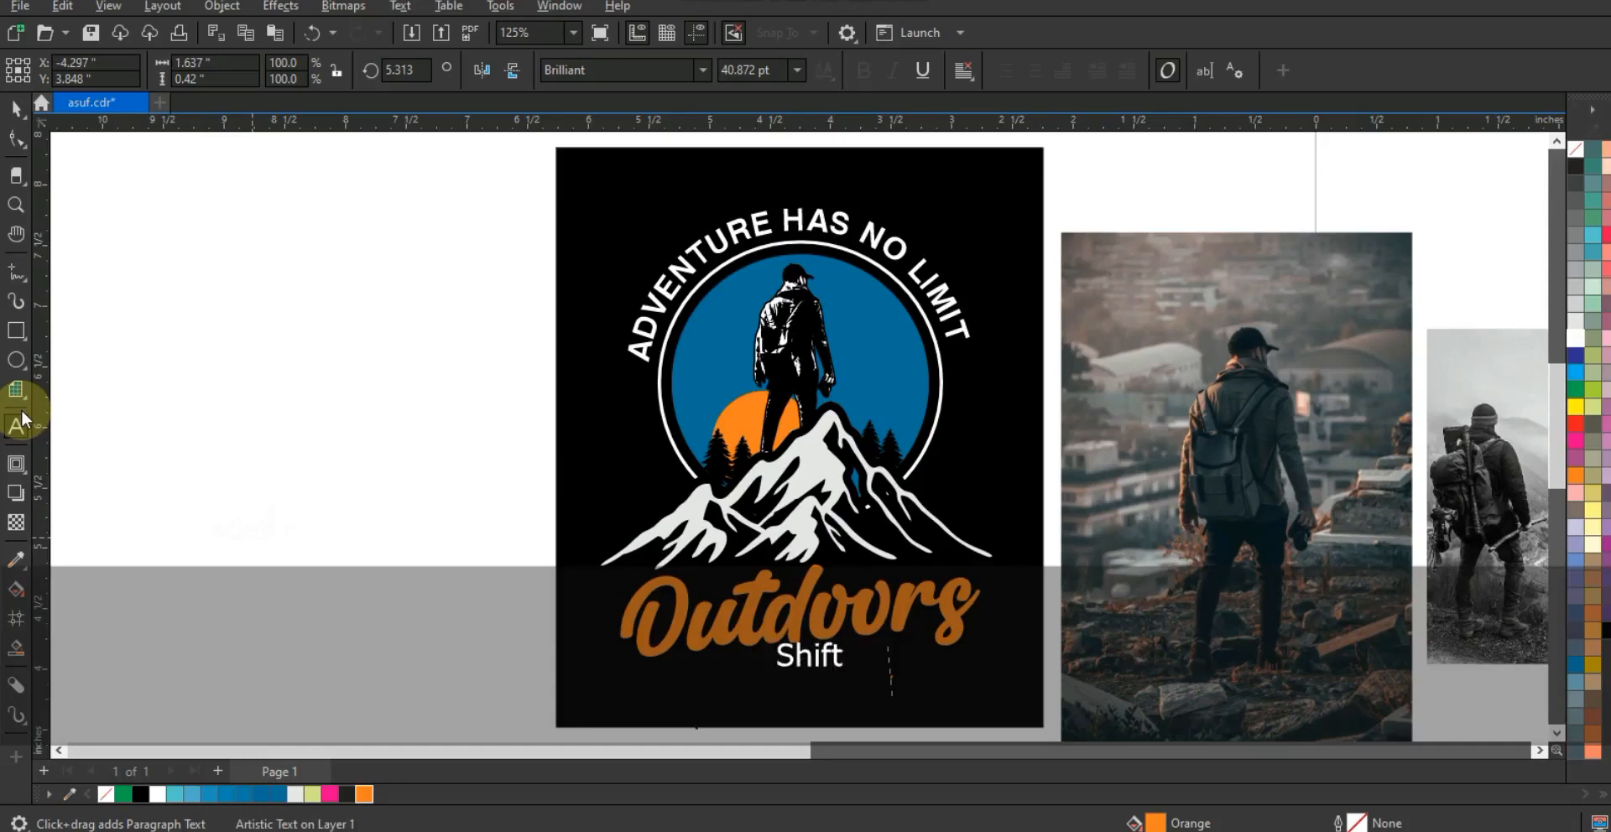
text(festyle)
click(16, 108)
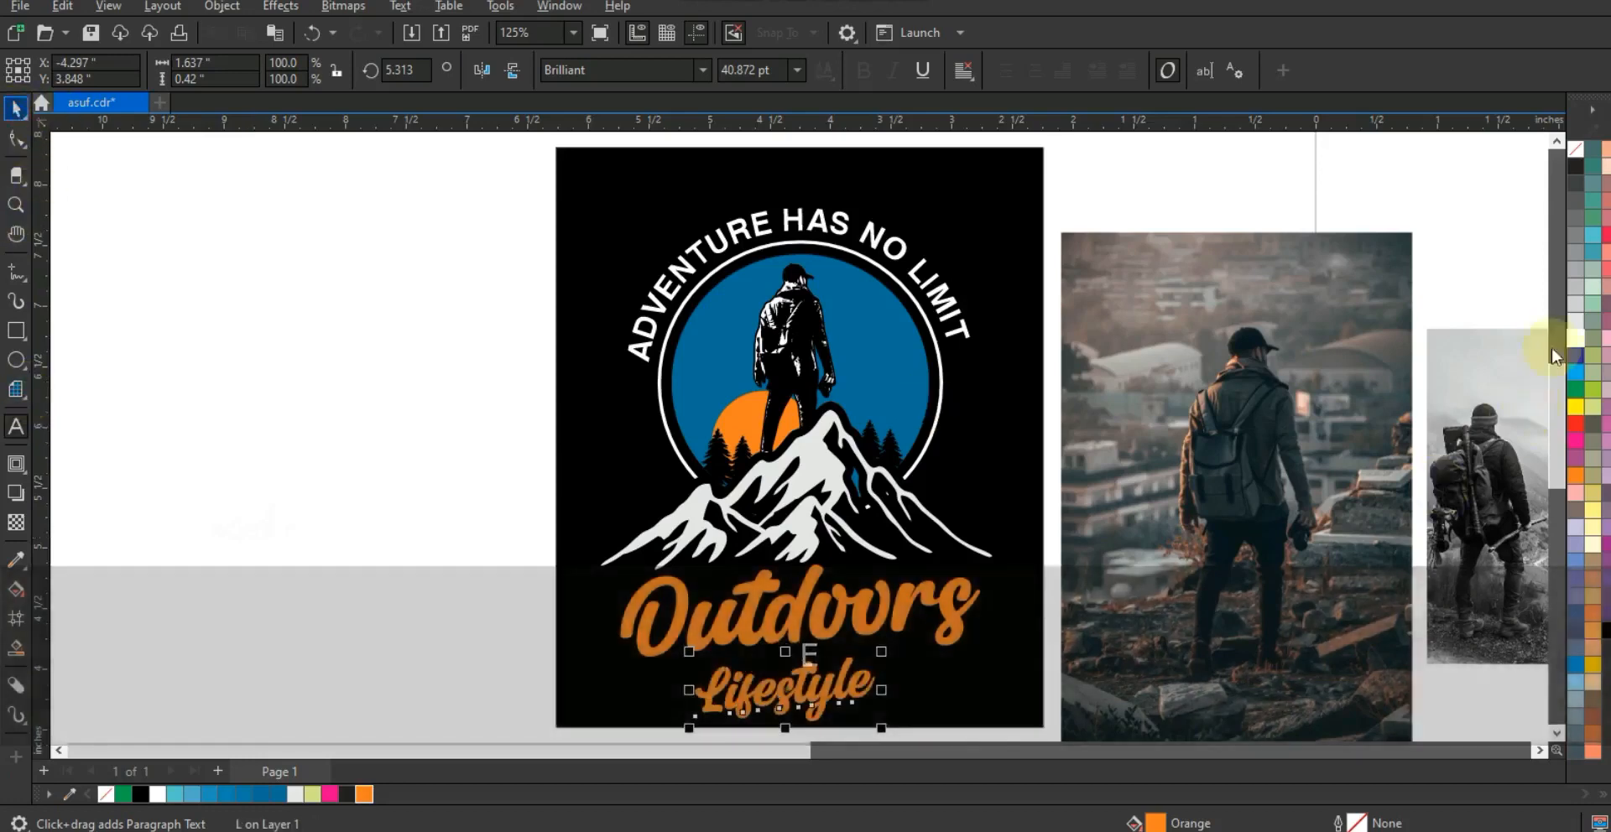
Step: Fill the "Lifestyle" text light grey, shrink it slightly, and position it centred beneath the "Outdoors" title
click(1592, 321)
drag(852, 688, 891, 674)
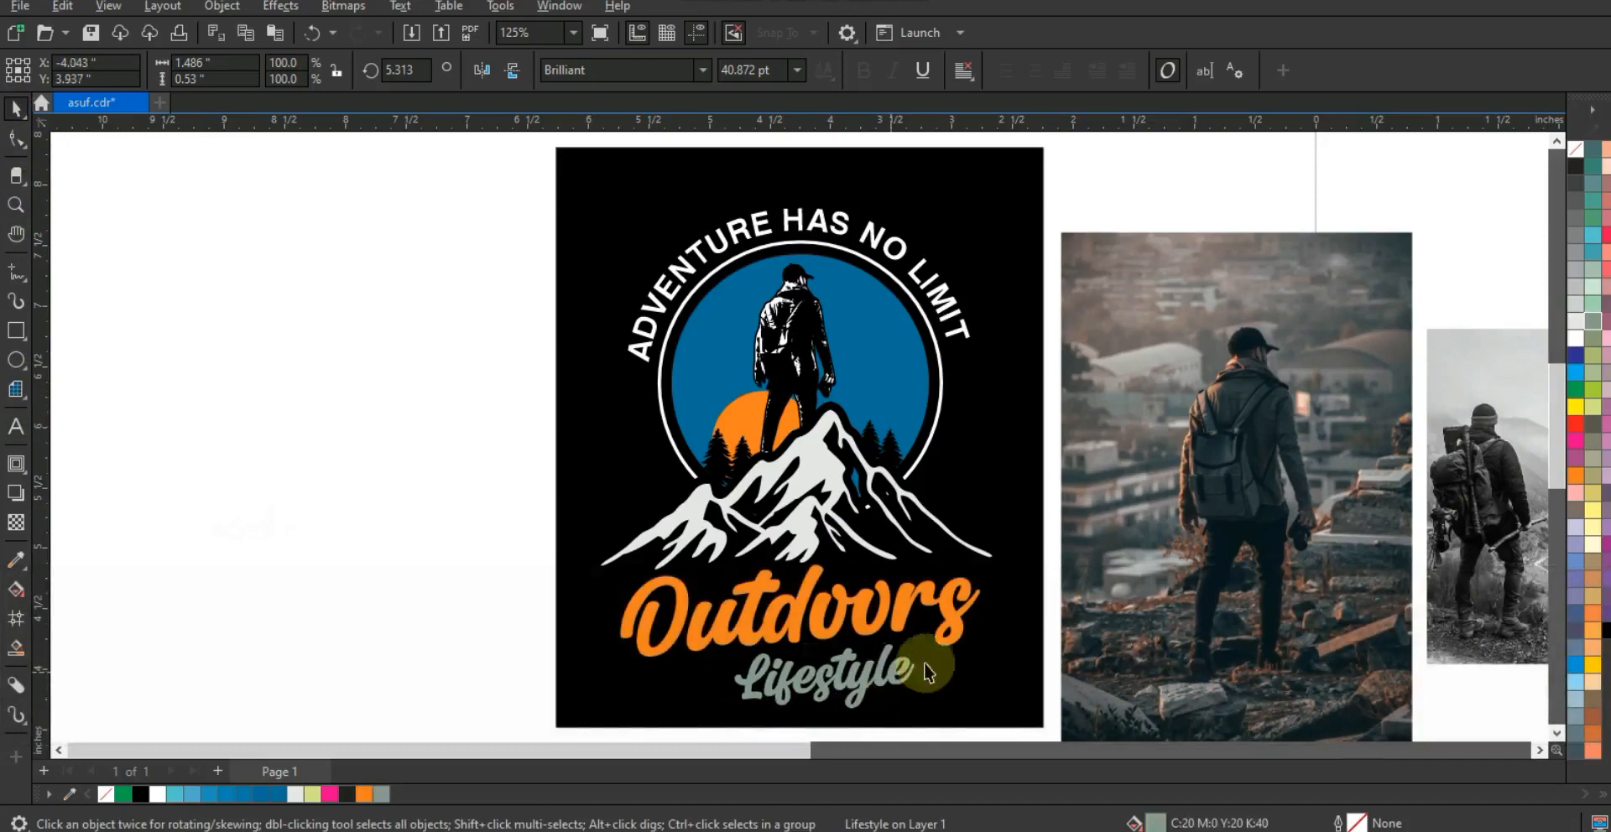
click(1576, 321)
drag(920, 720, 844, 678)
click(1000, 684)
key(shift+F2)
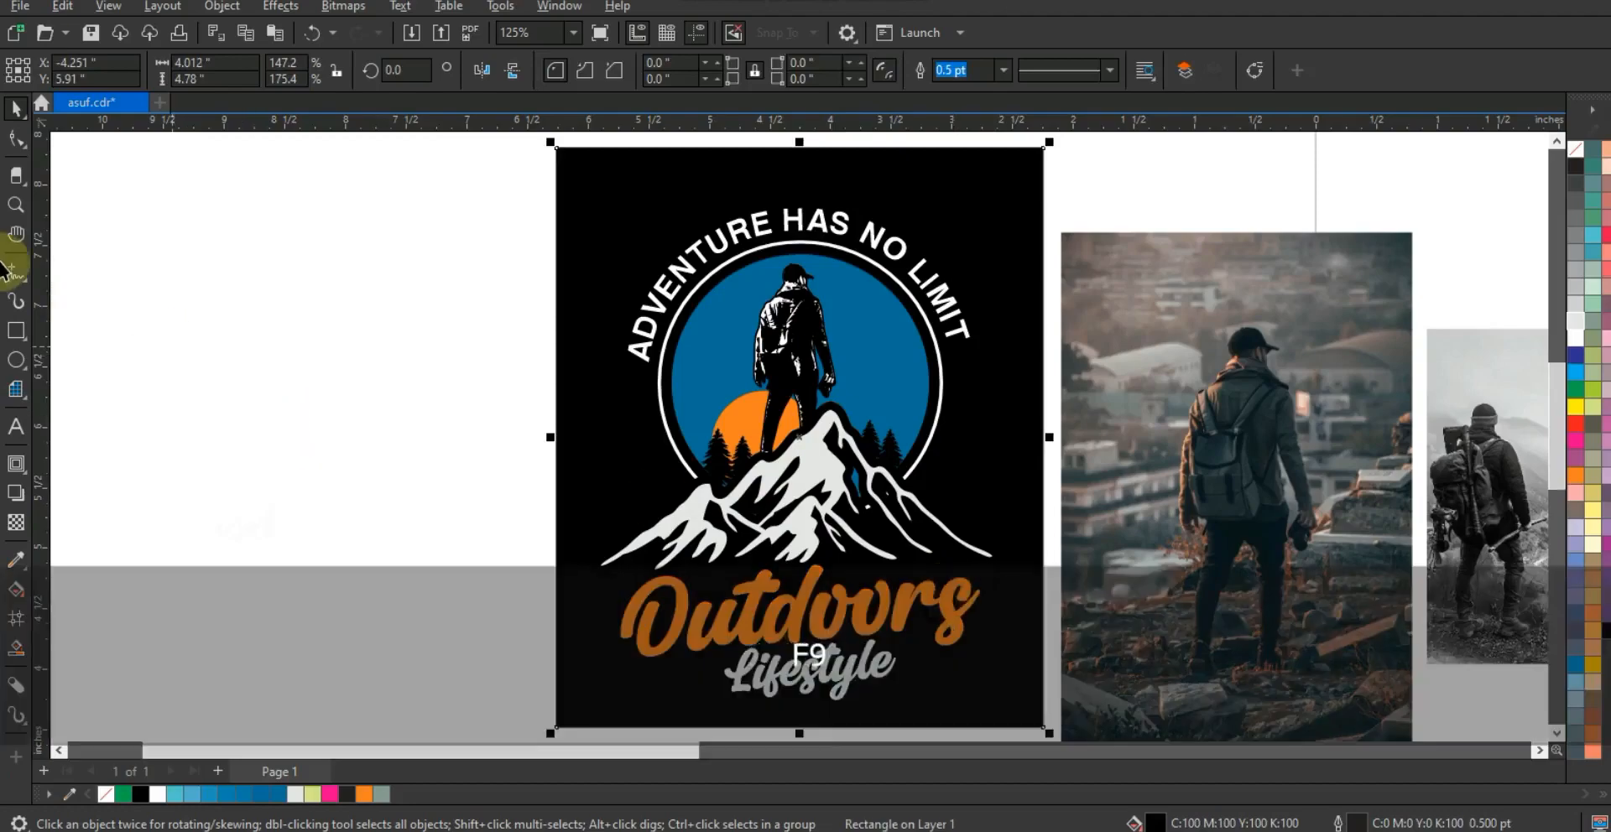